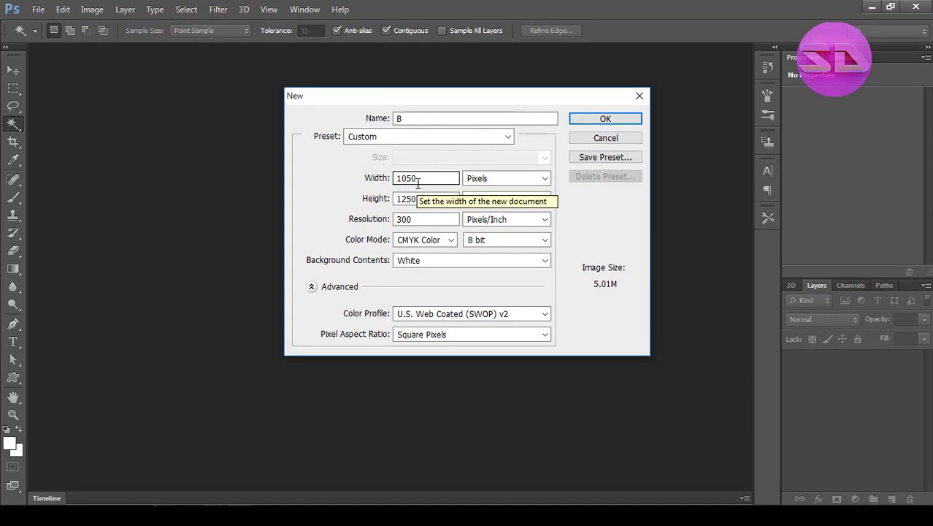
Create a document named "Newspaper Ads For Bike", 1050 × 1250 pixels at 300 pixels/inch in CMYK Color with a white background.
{"action": "type", "text": "ke"}
{"action": "key", "text": "ctrl+shift+Left"}
{"action": "type", "text": "B"}
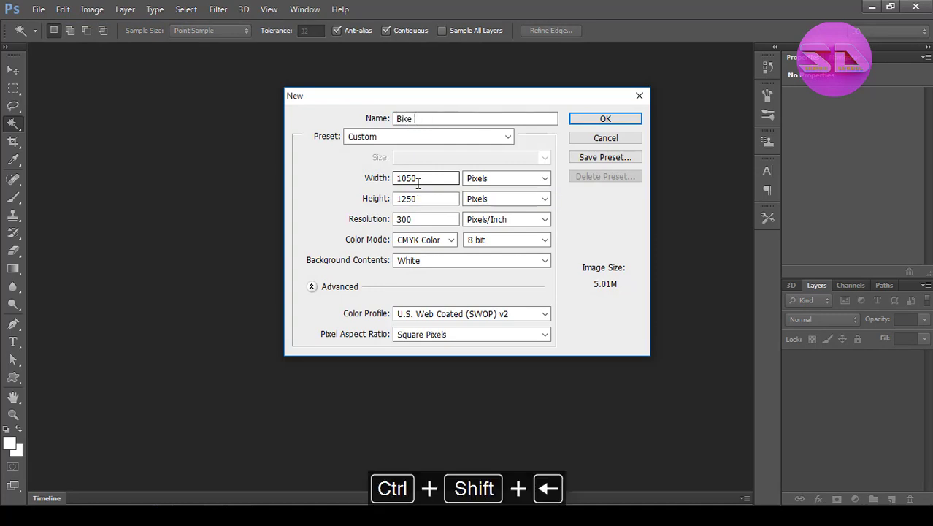
{"action": "key", "text": "ctrl+a"}
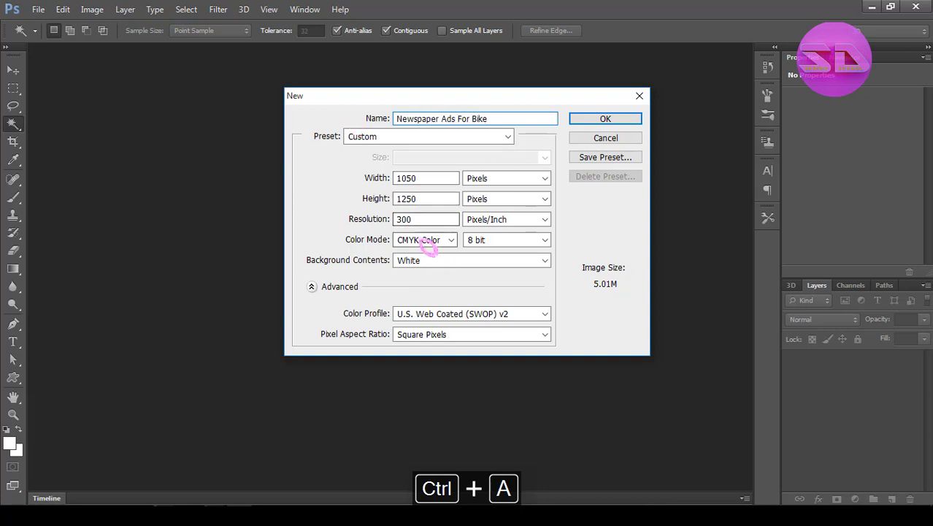
{"action": "key", "text": "Tab"}
{"action": "key", "text": "Return"}
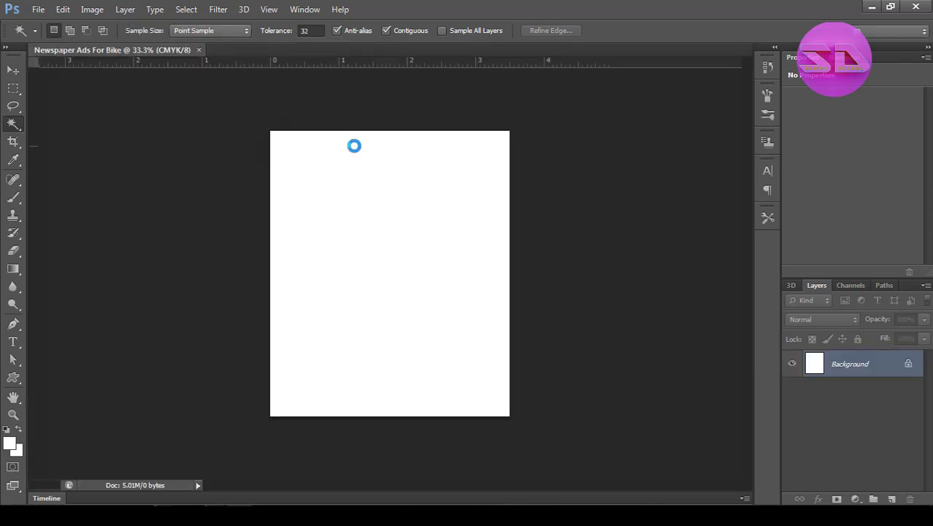
Check the new document's dimensions and resolution in Image Size.
{"action": "key", "text": "ctrl+space"}
{"action": "left_click", "coordinate": [92, 9]}
{"action": "left_click", "coordinate": [121, 107]}
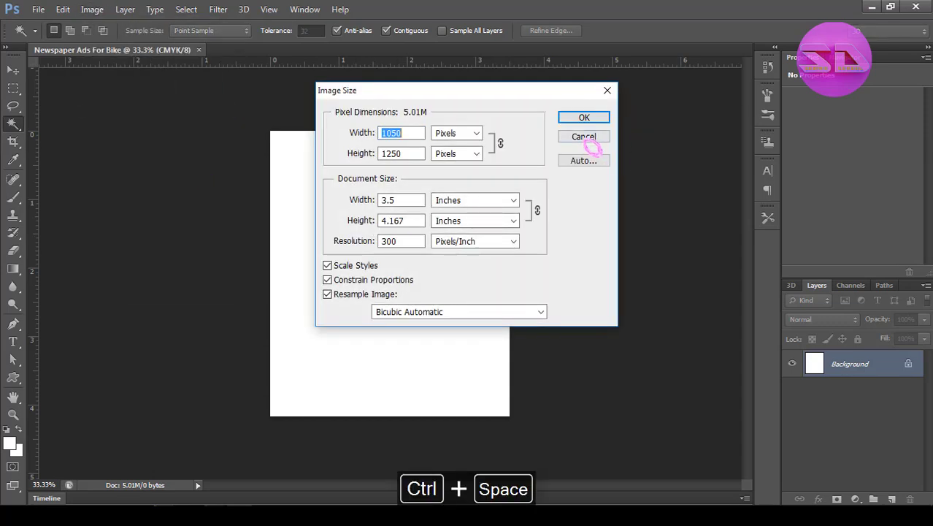
{"action": "left_click", "coordinate": [586, 139]}
Convert the locked Background into a regular layer with the default name and Normal mode.
{"action": "key", "text": "ctrl+space"}
{"action": "left_click", "coordinate": [396, 187], "text": "ctrl"}
{"action": "left_click", "coordinate": [386, 222], "text": "alt"}
{"action": "double_click", "coordinate": [911, 366]}
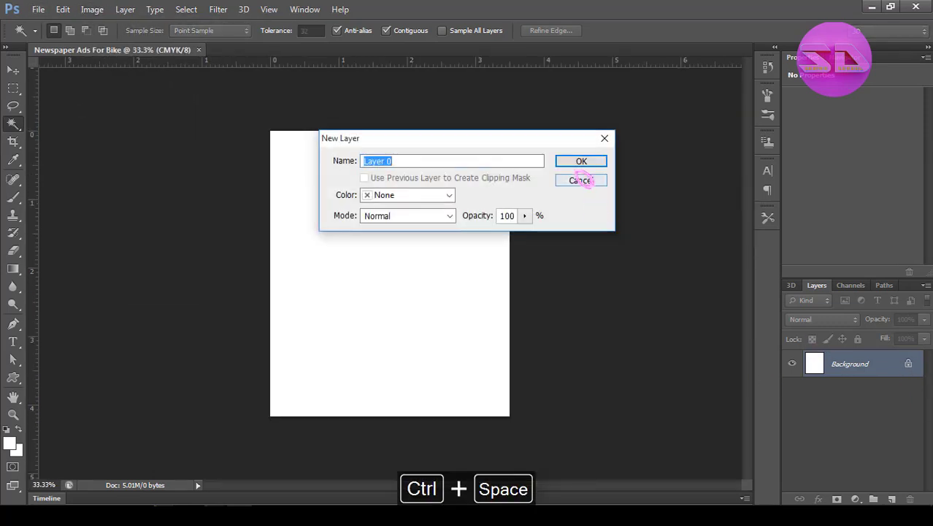
{"action": "left_click", "coordinate": [582, 161]}
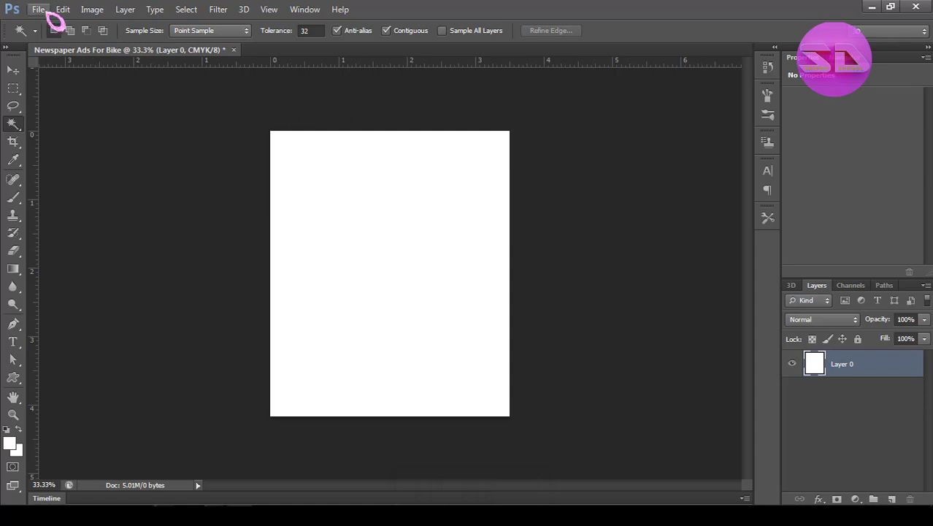
Place the motorcycle image "thumJ - Copy" on the page and scale it down to about 16.8%.
{"action": "left_click", "coordinate": [40, 9]}
{"action": "left_click", "coordinate": [78, 232]}
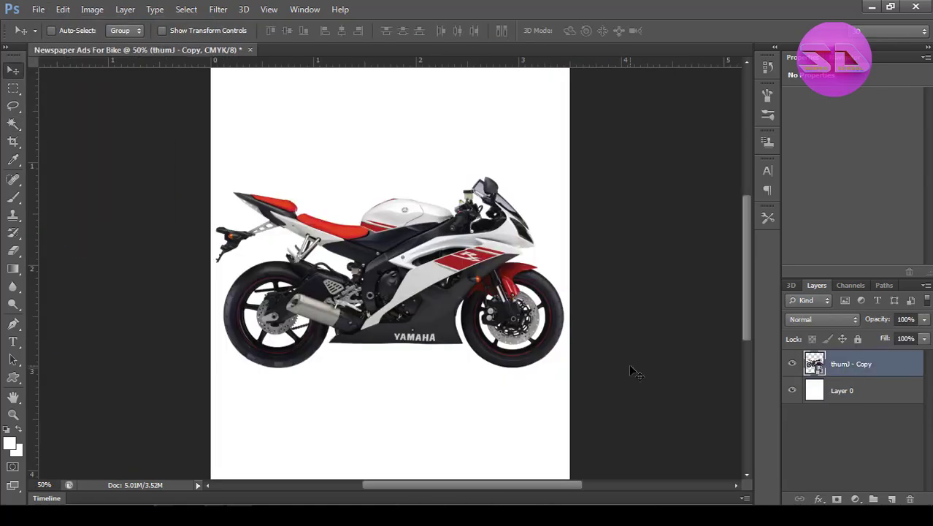
{"action": "left_click", "coordinate": [494, 305], "text": "ctrl+alt"}
{"action": "key", "text": "ctrl+t"}
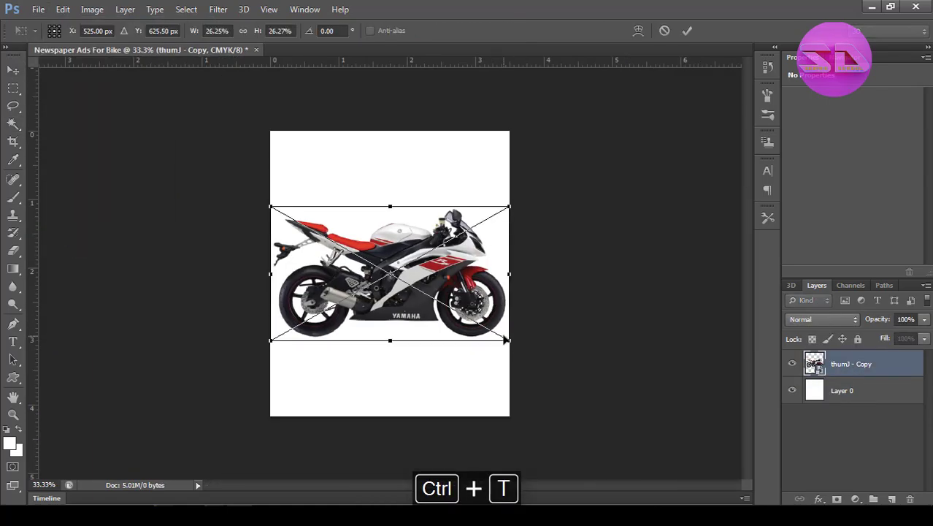
{"action": "left_click_drag", "start_coordinate": [505, 338], "coordinate": [468, 315]}
{"action": "key", "text": "Return"}
Try to flip the motorcycle image vertically.
{"action": "key", "text": "ctrl+t"}
{"action": "right_click", "coordinate": [461, 292]}
{"action": "left_click", "coordinate": [507, 281]}
{"action": "right_click", "coordinate": [446, 281]}
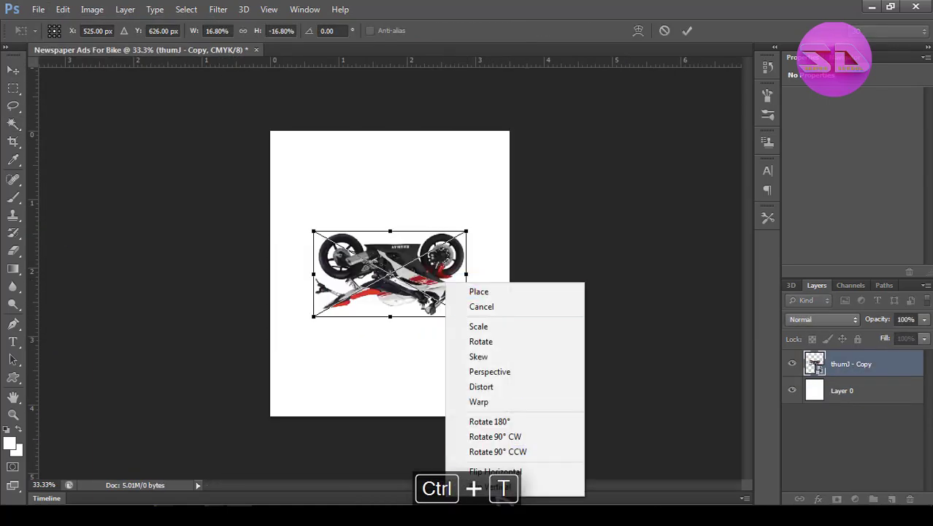
{"action": "left_click", "coordinate": [500, 489]}
Flip the motorcycle image horizontally and enlarge it until it spans most of the page width.
{"action": "right_click", "coordinate": [413, 367]}
{"action": "left_click", "coordinate": [488, 341]}
{"action": "left_click_drag", "start_coordinate": [471, 228], "coordinate": [516, 198]}
{"action": "key", "text": "Return"}
{"action": "key", "text": "ctrl+t"}
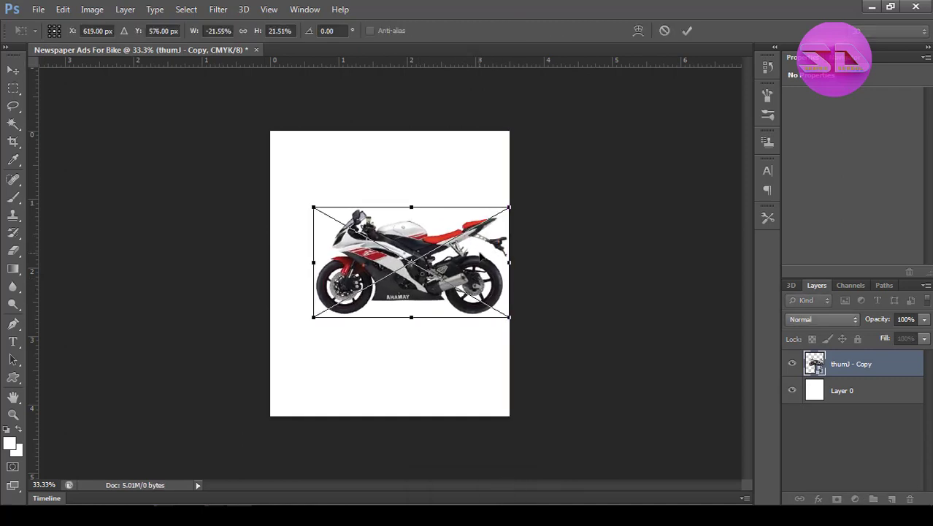
{"action": "key", "text": "Return"}
{"action": "key", "text": "ctrl+t"}
{"action": "left_click_drag", "start_coordinate": [316, 207], "coordinate": [296, 195]}
{"action": "key", "text": "Return"}
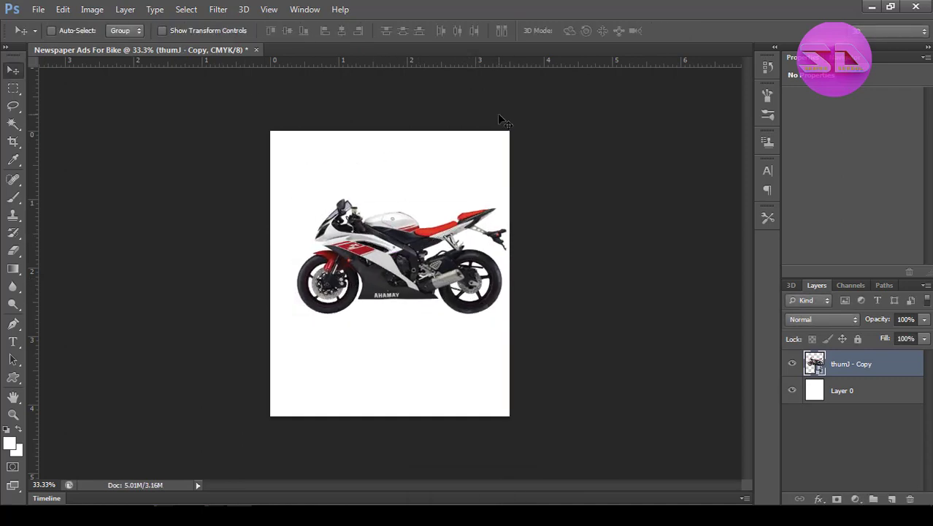
Rasterize the placed motorcycle layer.
{"action": "left_click", "coordinate": [244, 10]}
{"action": "right_click", "coordinate": [868, 364]}
{"action": "left_click", "coordinate": [614, 199]}
Hide the white layer temporarily to inspect the motorcycle's transparent surroundings, restore its visibility and clear the layer selection.
{"action": "left_click", "coordinate": [246, 10]}
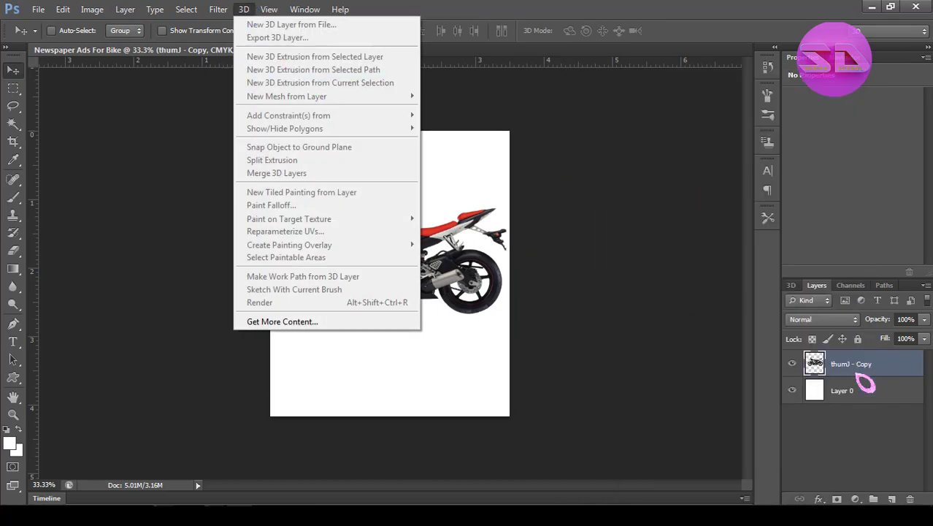
{"action": "right_click", "coordinate": [857, 373]}
{"action": "left_click", "coordinate": [861, 377]}
{"action": "left_click", "coordinate": [792, 391]}
{"action": "right_click", "coordinate": [866, 372]}
{"action": "left_click", "coordinate": [910, 432]}
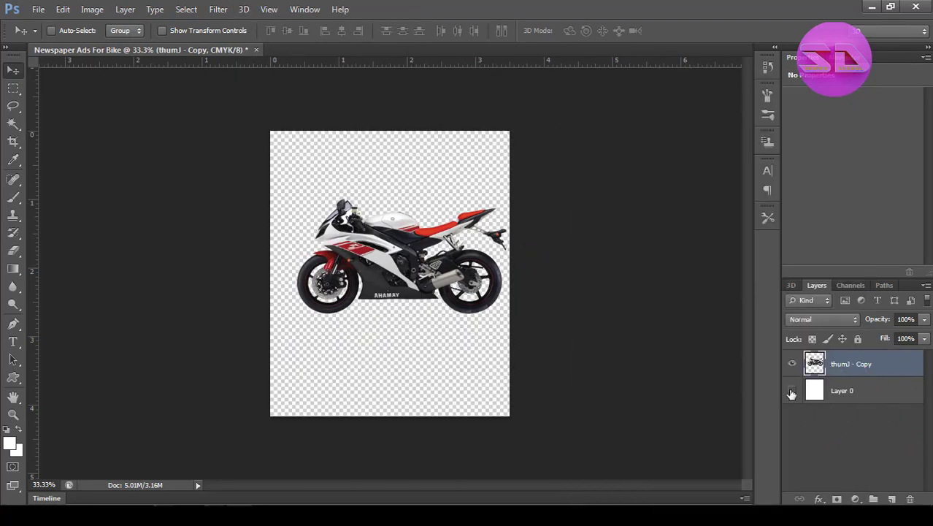
{"action": "left_click", "coordinate": [791, 391]}
{"action": "left_click", "coordinate": [858, 451]}
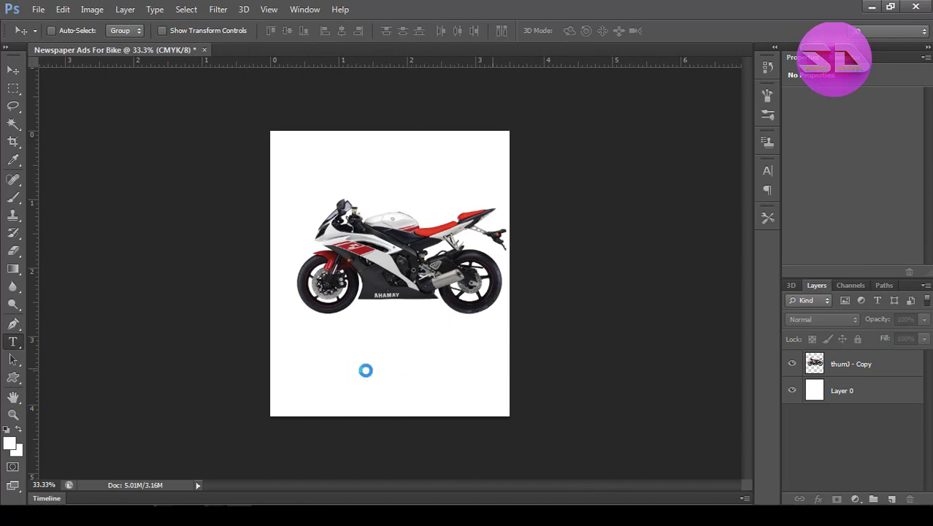
Add the text "YAMAHA" in Akrobat ExtraBold at 55 pt below the motorcycle.
{"action": "left_click", "coordinate": [387, 372]}
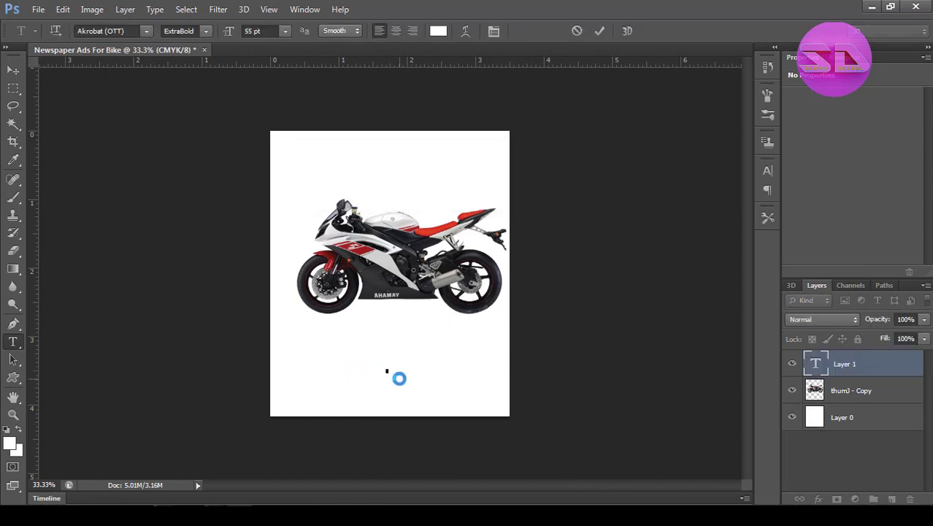
{"action": "key", "text": "ctrl+space"}
{"action": "left_click", "coordinate": [424, 305]}
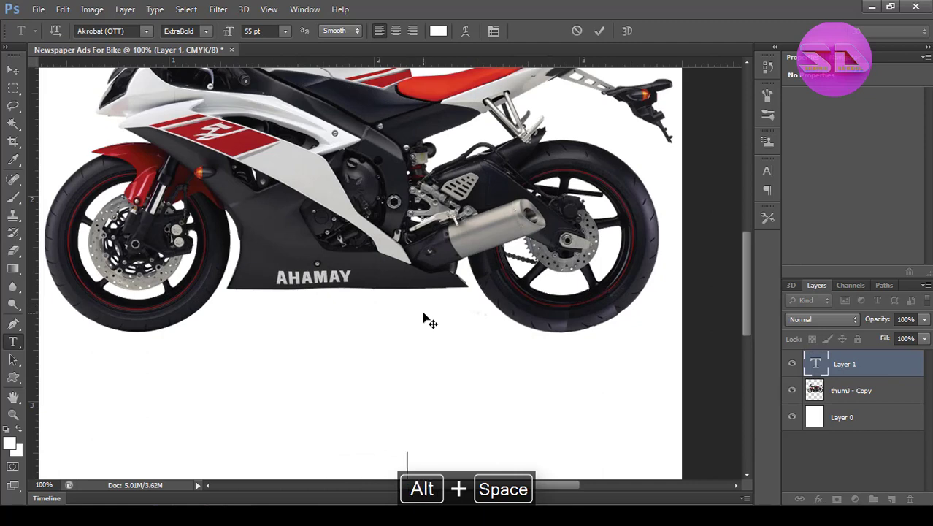
{"action": "key", "text": "alt+space"}
{"action": "left_click", "coordinate": [424, 322]}
{"action": "key", "text": "ctrl+a"}
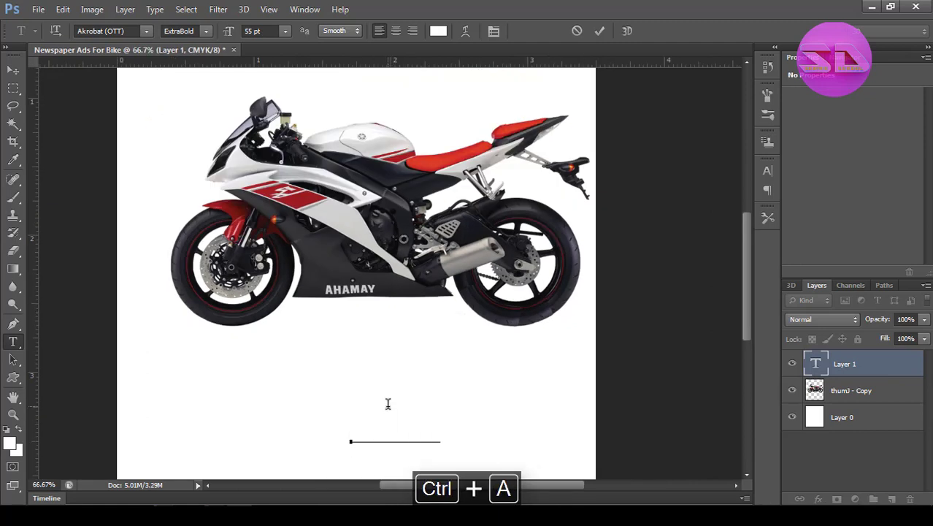
{"action": "type", "text": "YAMAHA"}
Set the color of the "YAMAHA" text to black.
{"action": "key", "text": "ctrl+a"}
{"action": "left_click", "coordinate": [438, 31]}
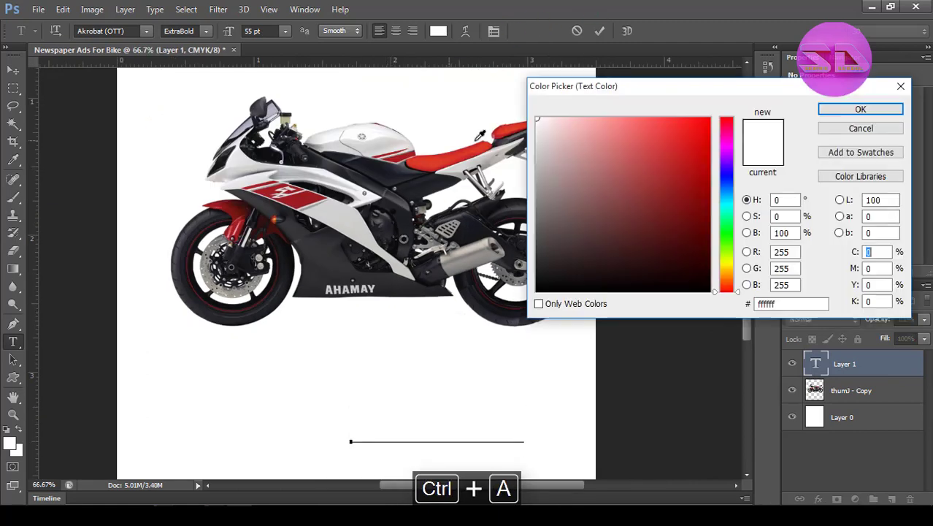
{"action": "left_click", "coordinate": [557, 290]}
{"action": "left_click", "coordinate": [860, 108]}
{"action": "left_click", "coordinate": [600, 31]}
{"action": "key", "text": "v"}
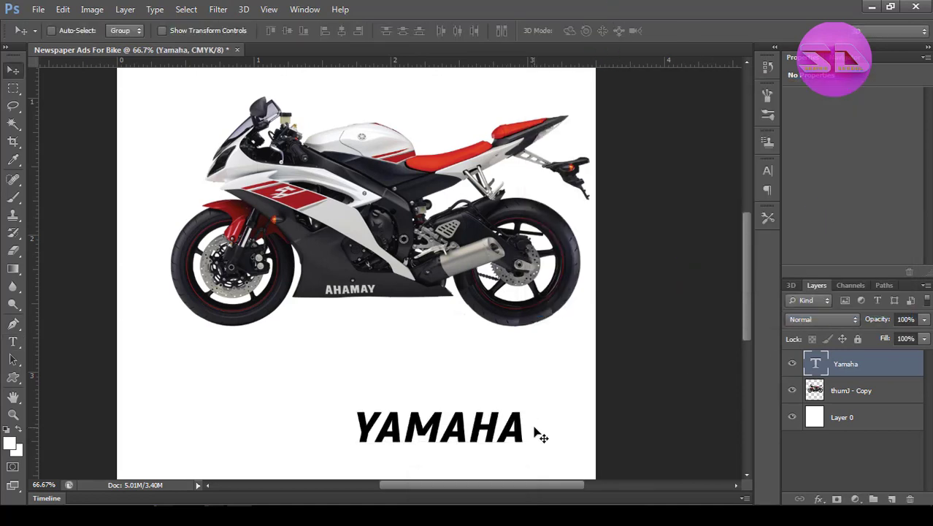
Extend the text to "YAMAHA BIKE OFFER" and move it left so it fits within the page below the motorcycle.
{"action": "key", "text": "t"}
{"action": "left_click", "coordinate": [507, 441]}
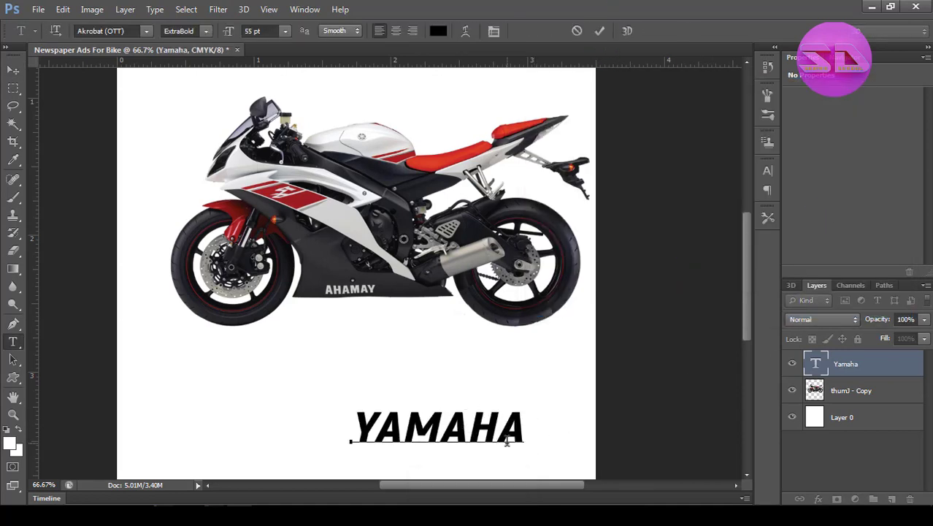
{"action": "type", "text": "Bike Offer"}
{"action": "key", "text": "ctrl+a"}
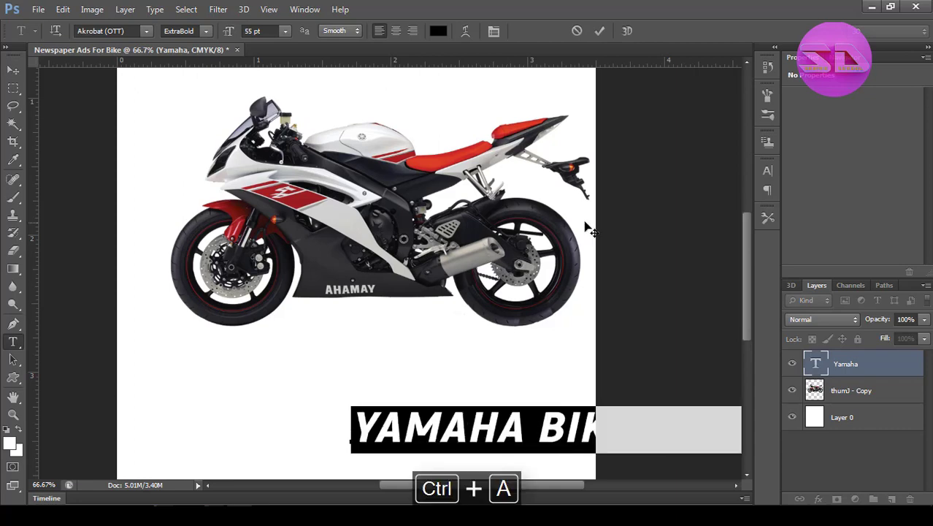
{"action": "left_click", "coordinate": [599, 30]}
{"action": "left_click", "coordinate": [13, 70]}
{"action": "left_click_drag", "start_coordinate": [467, 447], "coordinate": [267, 435]}
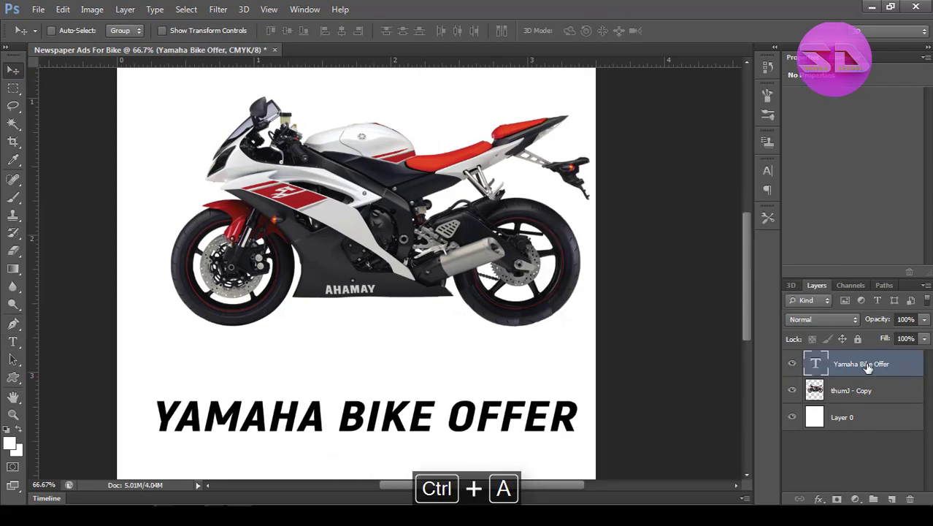
Save the document as "Newspaper Ads For Bike.psd".
{"action": "left_click", "coordinate": [38, 9]}
{"action": "left_click", "coordinate": [52, 165]}
{"action": "left_click", "coordinate": [885, 318]}
{"action": "left_click", "coordinate": [619, 152]}
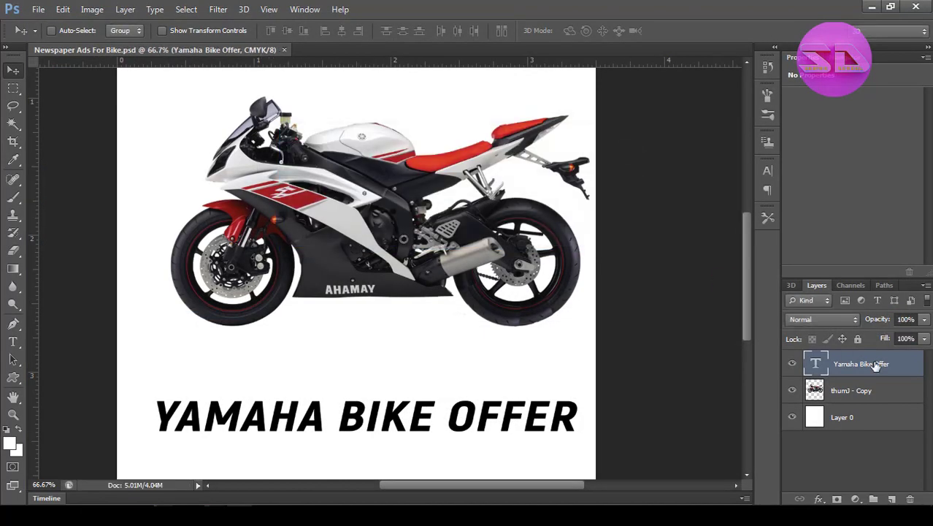
Close the document and reopen "Newspaper Ads For Bike.psd".
{"action": "right_click", "coordinate": [876, 362]}
{"action": "left_click", "coordinate": [283, 50]}
{"action": "double_click", "coordinate": [281, 173]}
{"action": "left_click", "coordinate": [123, 92]}
{"action": "double_click", "coordinate": [123, 94]}
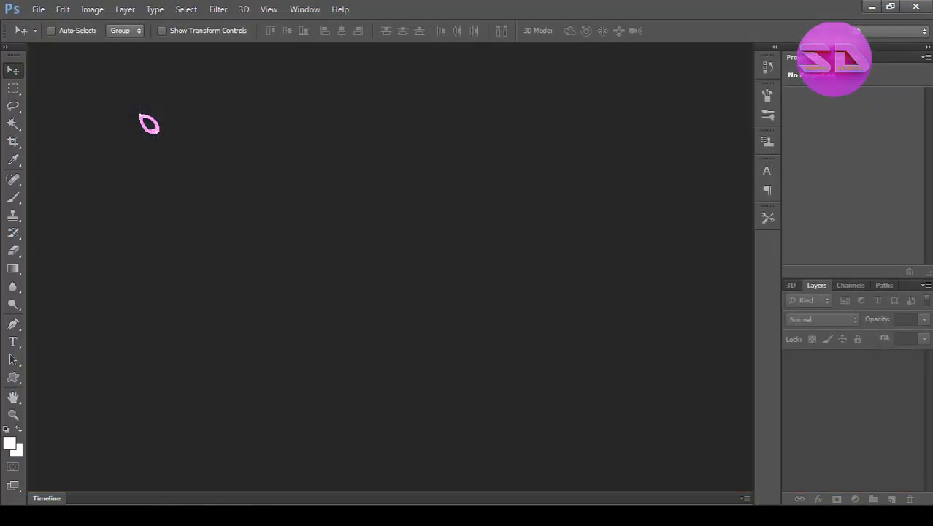
Move the headline above the motorcycle and give it a drop shadow in the red sampled from the bike's seat.
{"action": "left_click_drag", "start_coordinate": [307, 360], "coordinate": [367, 166]}
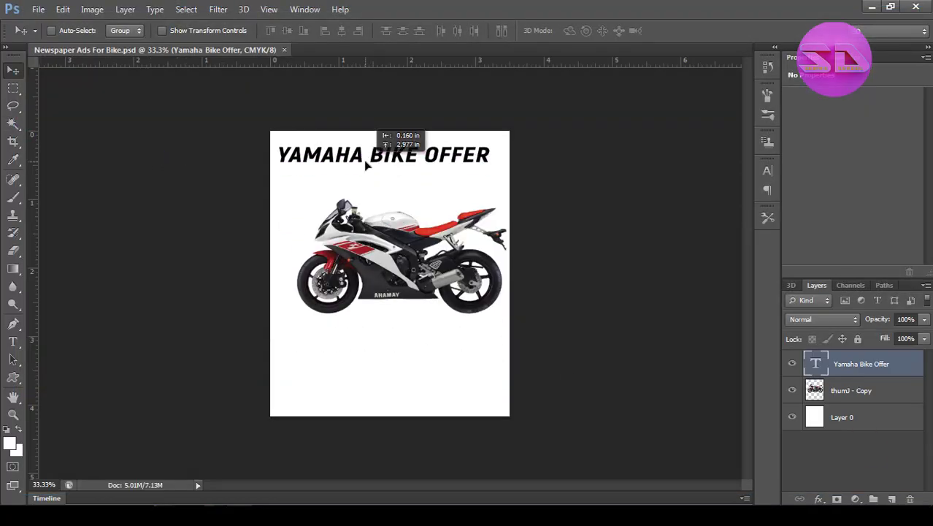
{"action": "right_click", "coordinate": [876, 364]}
{"action": "left_click", "coordinate": [628, 83]}
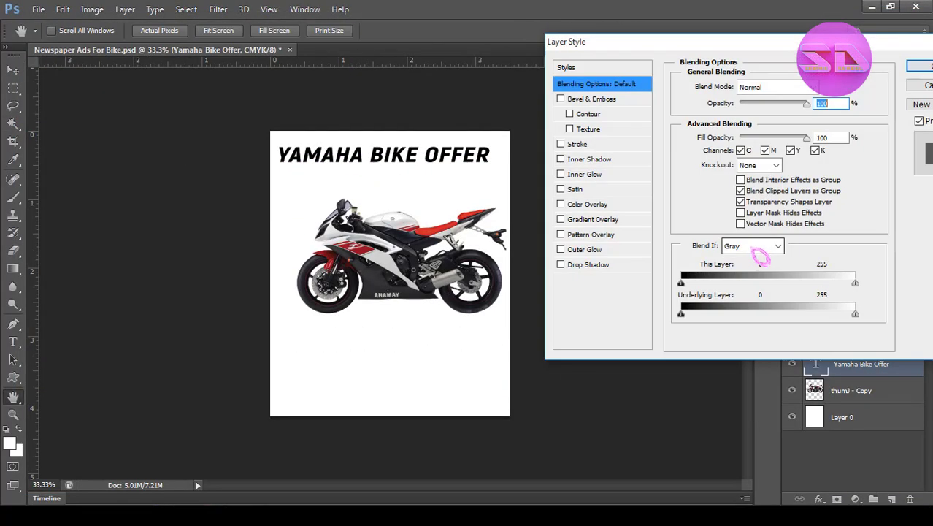
{"action": "left_click", "coordinate": [587, 264]}
{"action": "left_click", "coordinate": [826, 87]}
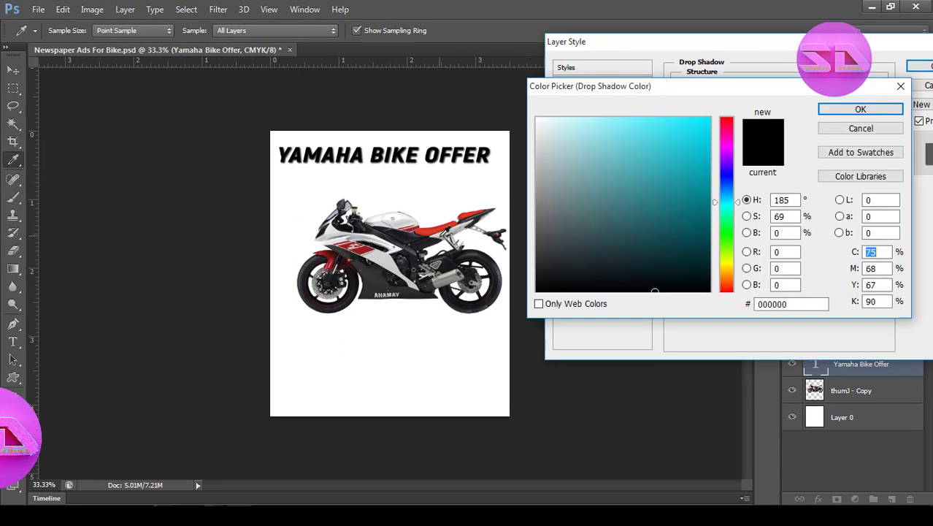
{"action": "left_click", "coordinate": [438, 230]}
{"action": "left_click", "coordinate": [895, 108]}
Set the headline's drop shadow distance to 3 px and its size to 15 px.
{"action": "left_click_drag", "start_coordinate": [817, 161], "coordinate": [802, 187]}
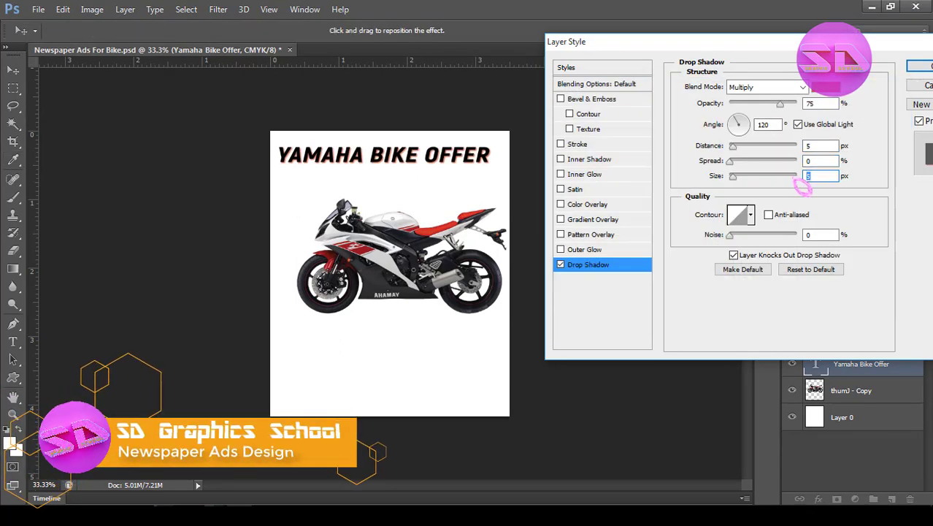
{"action": "type", "text": "10"}
{"action": "mouse_move", "coordinate": [816, 146]}
{"action": "left_mouse_down"}
{"action": "mouse_move", "coordinate": [802, 147]}
{"action": "mouse_move", "coordinate": [801, 177]}
{"action": "left_mouse_up"}
{"action": "type", "text": "3"}
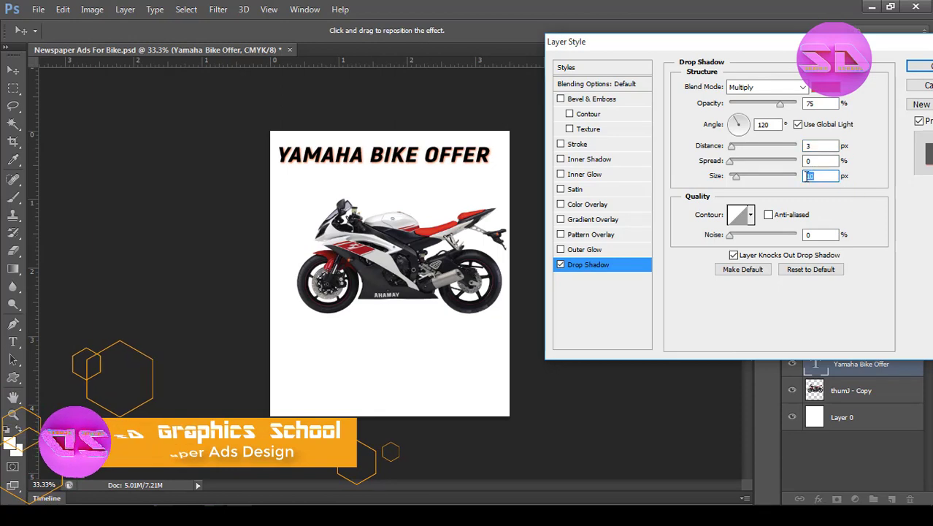
{"action": "type", "text": "15"}
Add a bright cyan outside stroke to the headline and apply the layer style.
{"action": "left_click", "coordinate": [573, 144]}
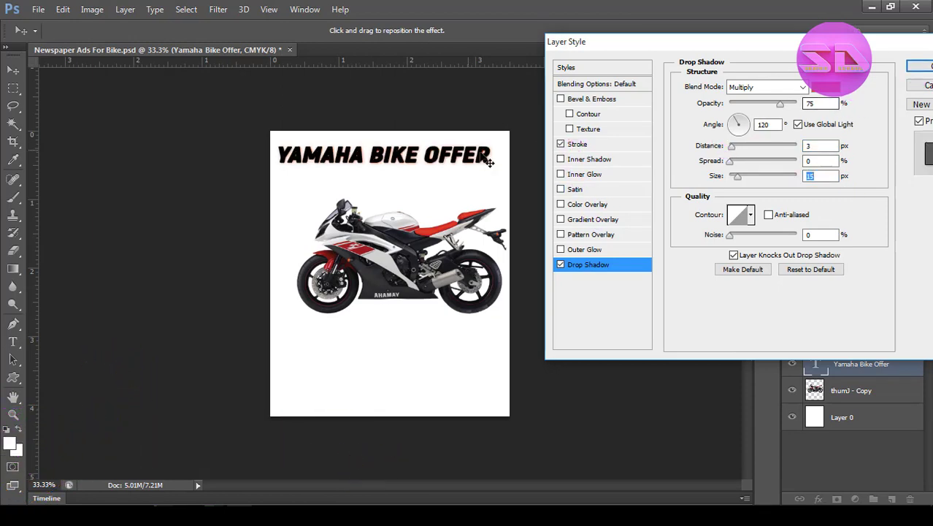
{"action": "left_click", "coordinate": [600, 146]}
{"action": "left_click", "coordinate": [713, 178]}
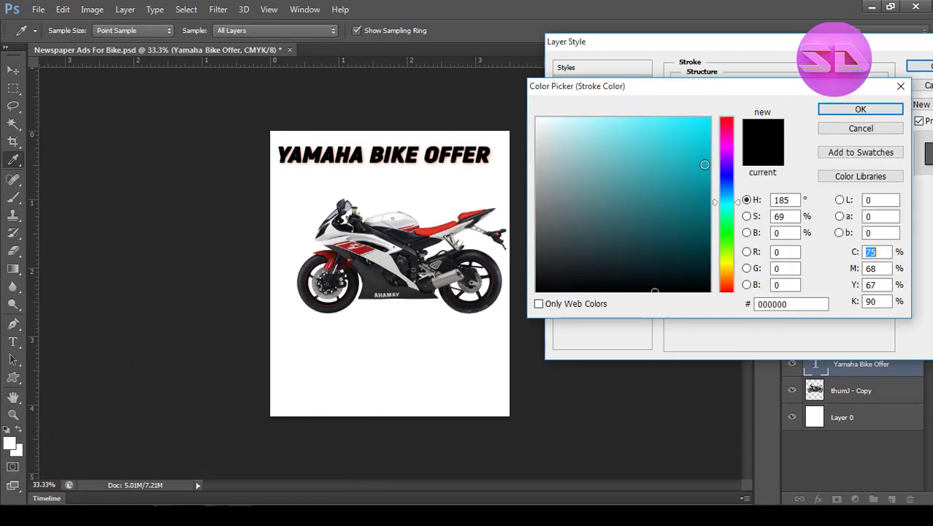
{"action": "mouse_move", "coordinate": [705, 157]}
{"action": "left_mouse_down"}
{"action": "mouse_move", "coordinate": [728, 149]}
{"action": "mouse_move", "coordinate": [726, 127]}
{"action": "left_mouse_up"}
{"action": "left_click", "coordinate": [861, 109]}
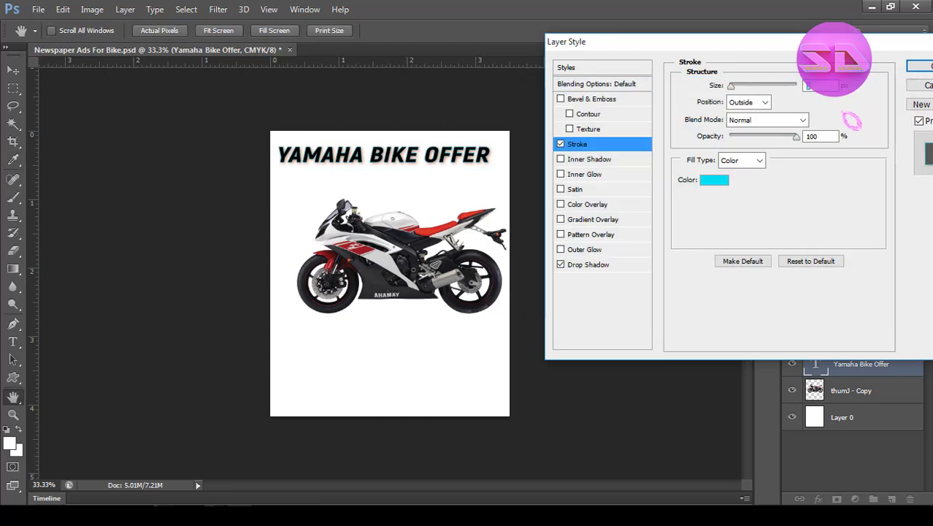
{"action": "left_click", "coordinate": [919, 66]}
Change the headline's drop shadow to black with a 2% spread and a 5 px distance.
{"action": "left_click", "coordinate": [425, 150], "text": "ctrl"}
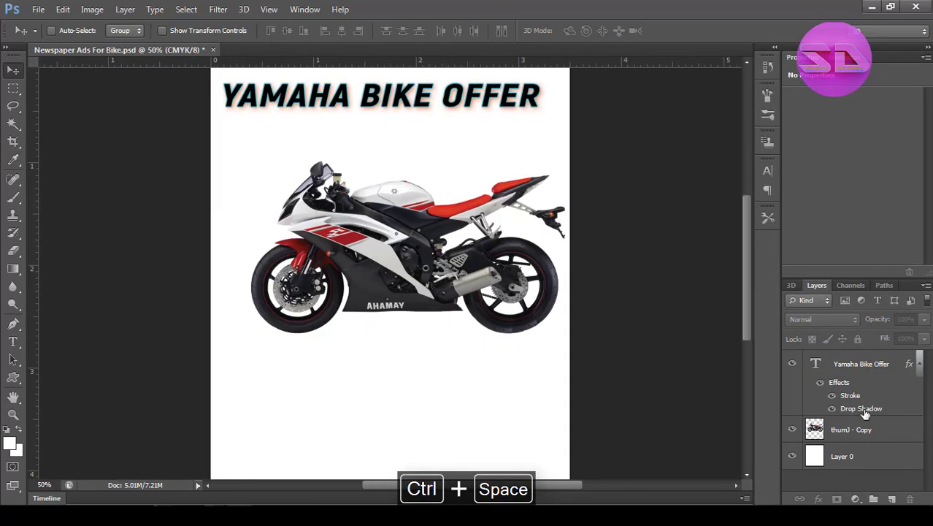
{"action": "double_click", "coordinate": [863, 409]}
{"action": "left_click", "coordinate": [839, 87]}
{"action": "left_click", "coordinate": [544, 269]}
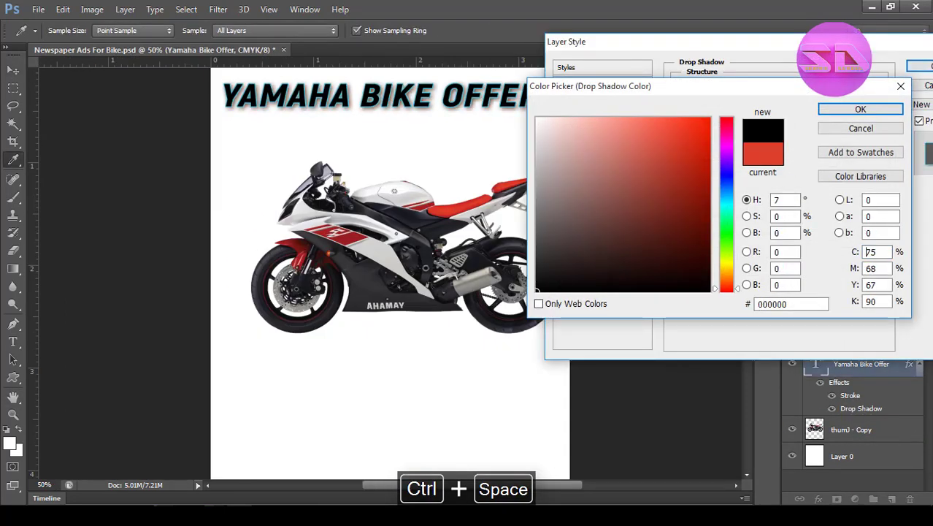
{"action": "left_click", "coordinate": [861, 109]}
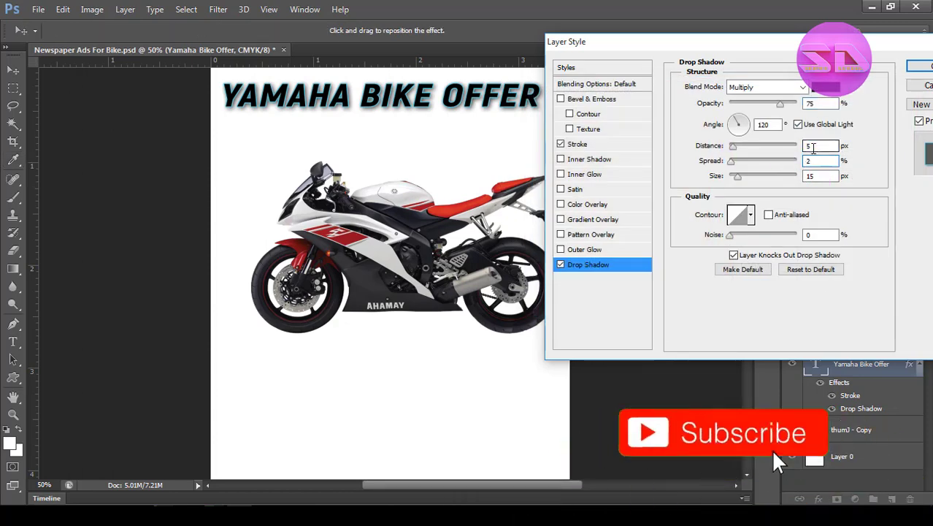
{"action": "double_click", "coordinate": [814, 147]}
{"action": "left_click", "coordinate": [923, 67]}
{"action": "left_click", "coordinate": [648, 371], "text": "ctrl"}
{"action": "key", "text": "ctrl+minus"}
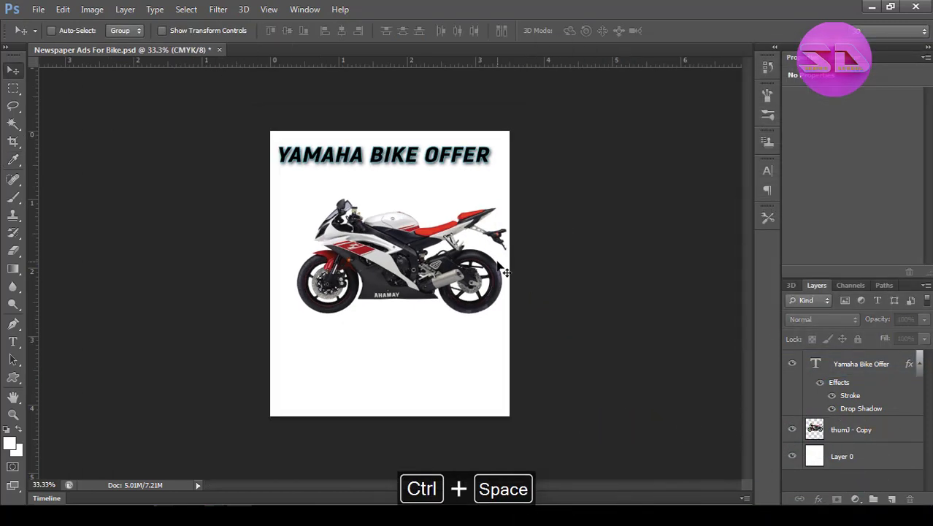
Recolor the headline text with the red sampled from the motorcycle's seat.
{"action": "double_click", "coordinate": [815, 364]}
{"action": "left_click", "coordinate": [438, 31]}
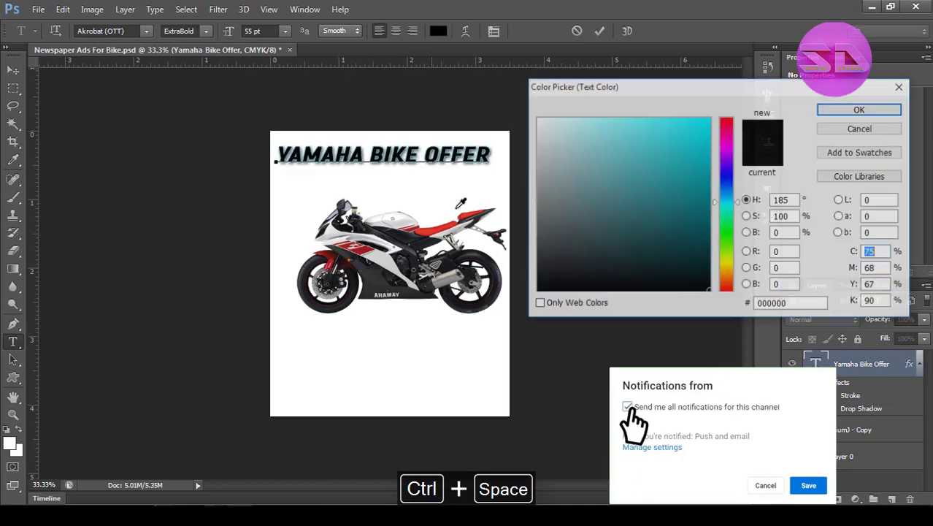
{"action": "left_click", "coordinate": [433, 227]}
{"action": "left_click", "coordinate": [861, 109]}
{"action": "left_click", "coordinate": [600, 31]}
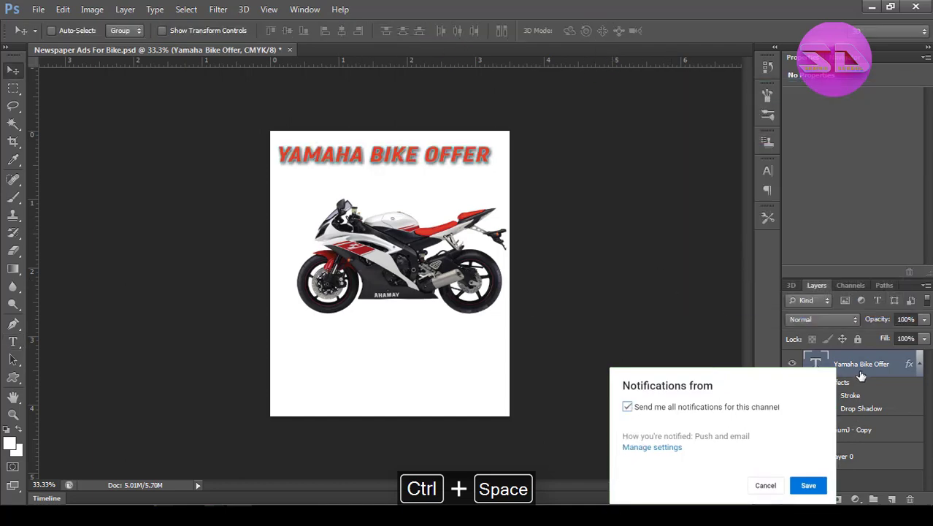
Change the headline's stroke color to bright cyan 00d4ff and apply the layer style.
{"action": "double_click", "coordinate": [851, 395]}
{"action": "left_click", "coordinate": [715, 179]}
{"action": "mouse_move", "coordinate": [703, 146]}
{"action": "left_mouse_down"}
{"action": "mouse_move", "coordinate": [736, 143]}
{"action": "mouse_move", "coordinate": [729, 103]}
{"action": "left_mouse_up"}
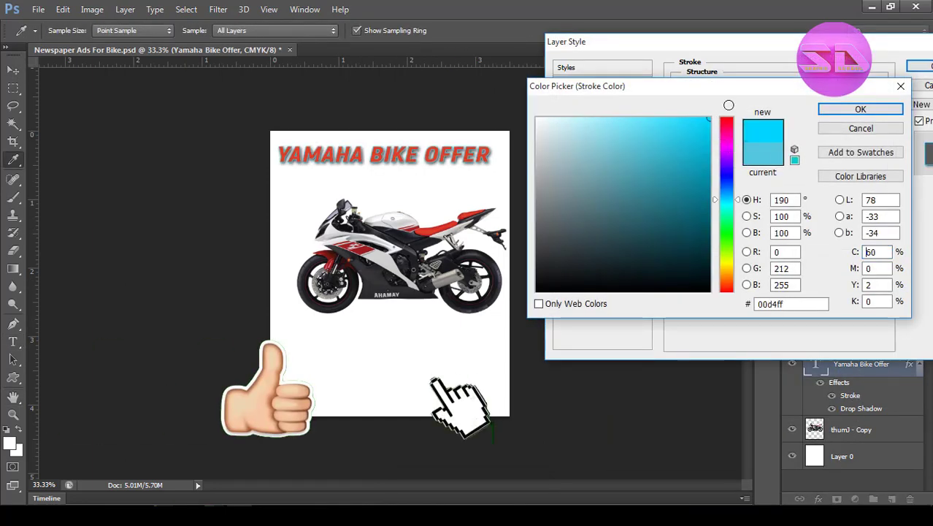
{"action": "left_click", "coordinate": [867, 110]}
{"action": "left_click", "coordinate": [921, 66]}
{"action": "left_click", "coordinate": [844, 476]}
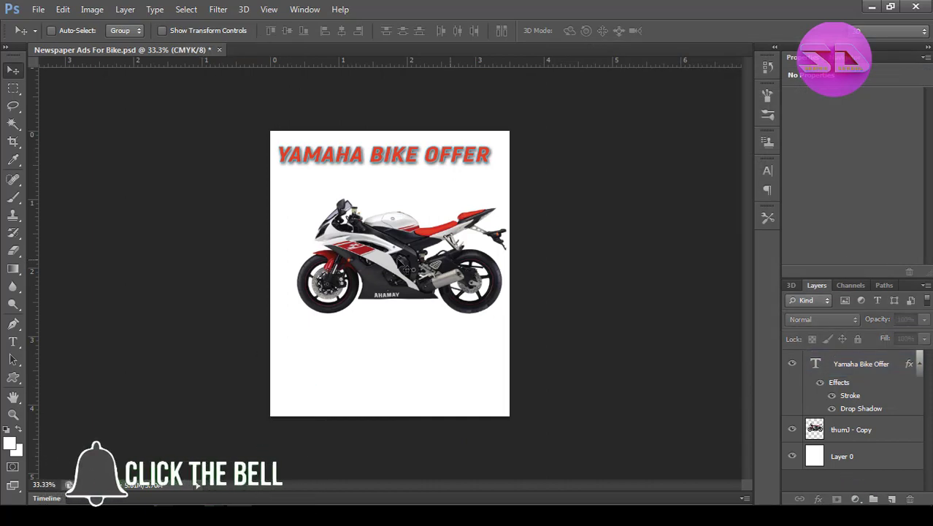
Add a text line reading "Offer Will Expire 25/07/2021" just below the headline.
{"action": "left_click", "coordinate": [14, 345]}
{"action": "key", "text": "ctrl+space"}
{"action": "left_click", "coordinate": [454, 190], "text": "ctrl"}
{"action": "left_click", "coordinate": [248, 301]}
{"action": "type", "text": "OFFER"}
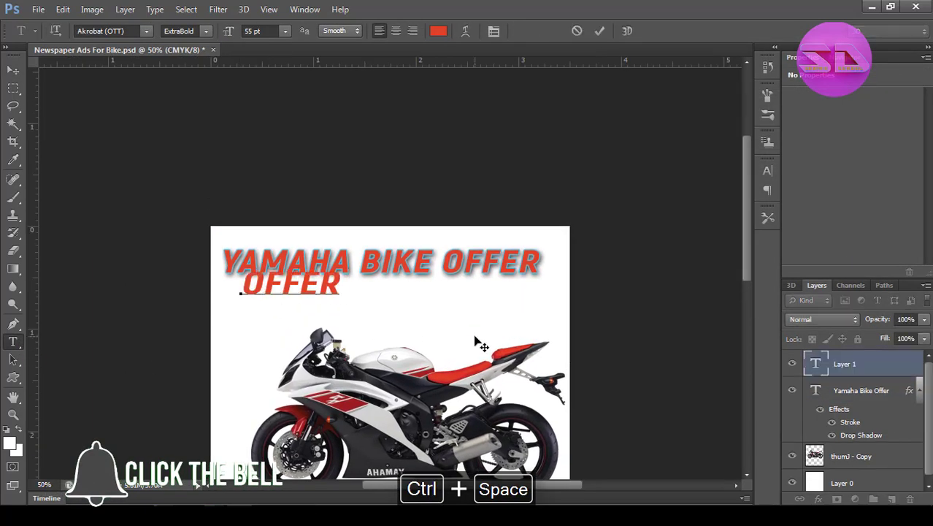
{"action": "type", "text": " WILL EXPIRE"}
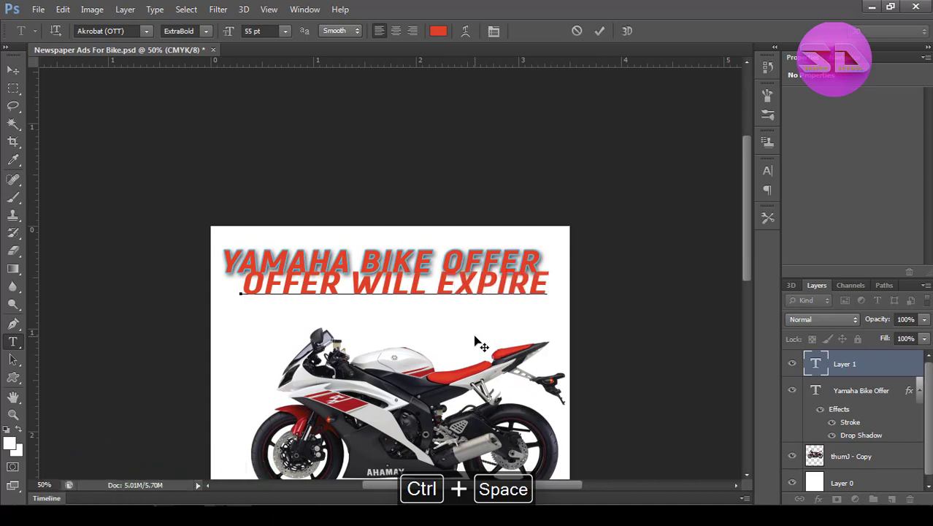
{"action": "type", "text": "UL"}
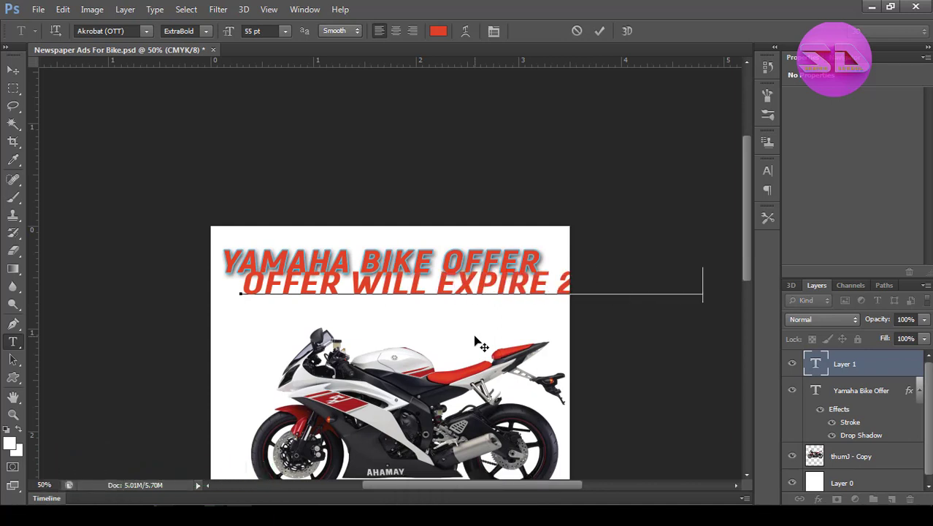
Set the expiry line to the Regular style at 30 pt, without italics or all caps.
{"action": "key", "text": "ctrl+a"}
{"action": "left_click", "coordinate": [494, 31]}
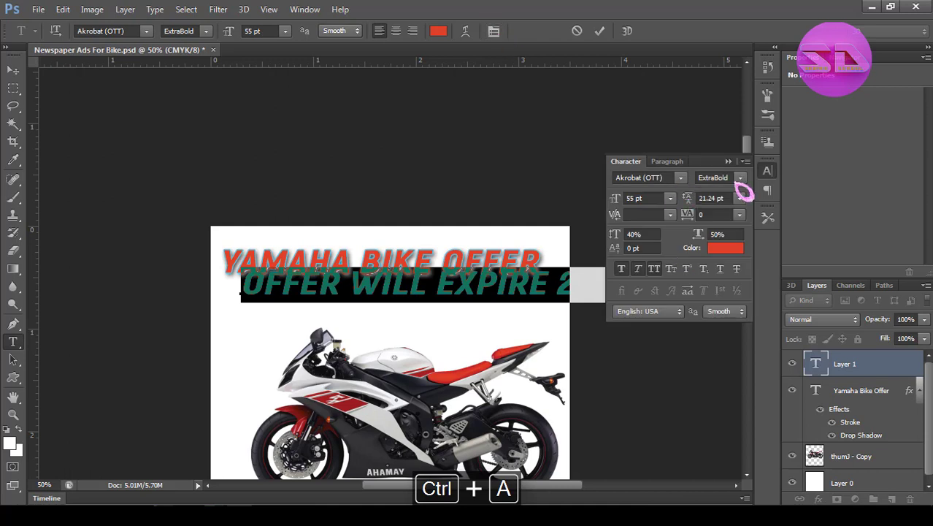
{"action": "left_click", "coordinate": [739, 178]}
{"action": "left_click", "coordinate": [712, 219]}
{"action": "left_click", "coordinate": [654, 269]}
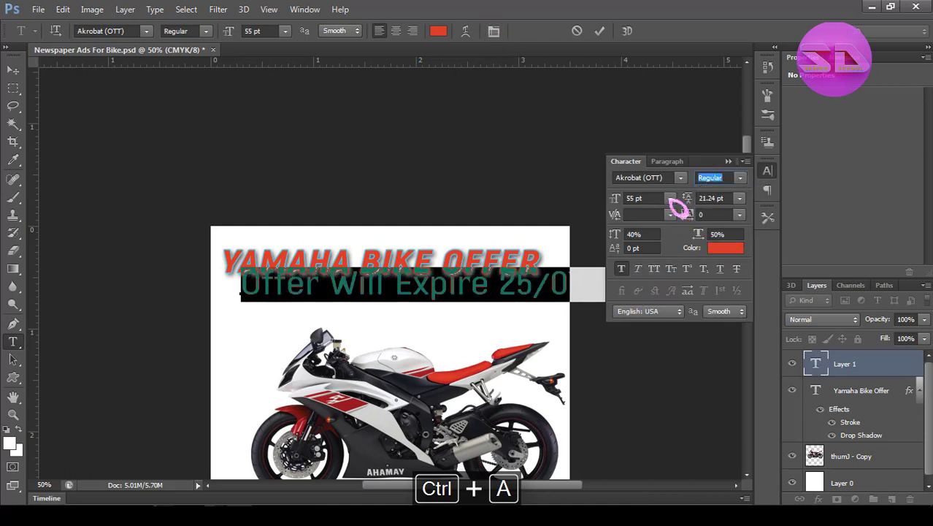
{"action": "left_click", "coordinate": [670, 198]}
{"action": "left_click", "coordinate": [661, 381]}
{"action": "left_click", "coordinate": [622, 269]}
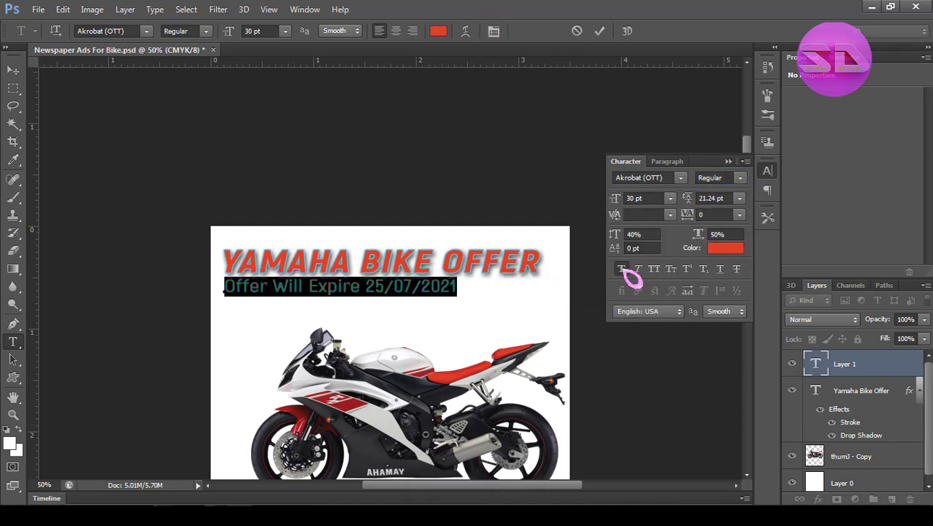
{"action": "left_click", "coordinate": [600, 31]}
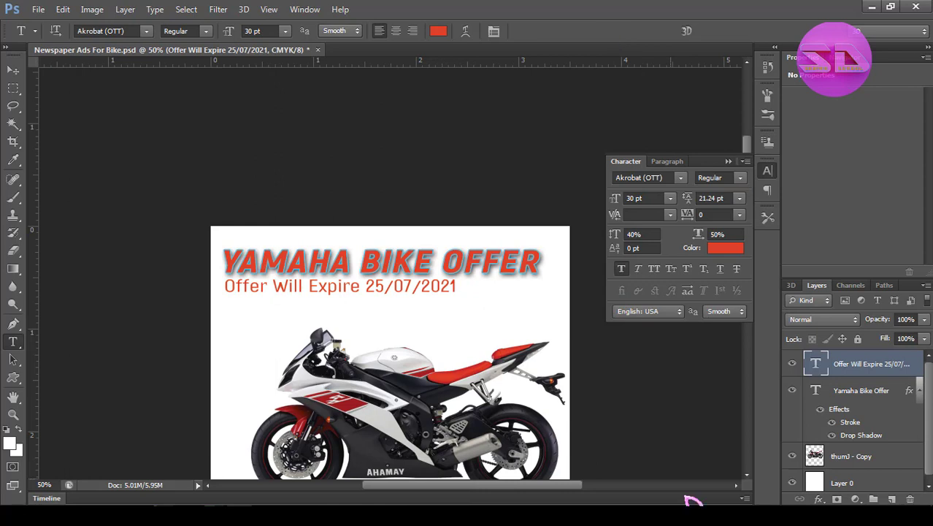
Set the expiry line's font size to 28 pt, keeping Smooth anti-aliasing.
{"action": "double_click", "coordinate": [816, 365]}
{"action": "left_click", "coordinate": [670, 198]}
{"action": "left_click", "coordinate": [661, 355]}
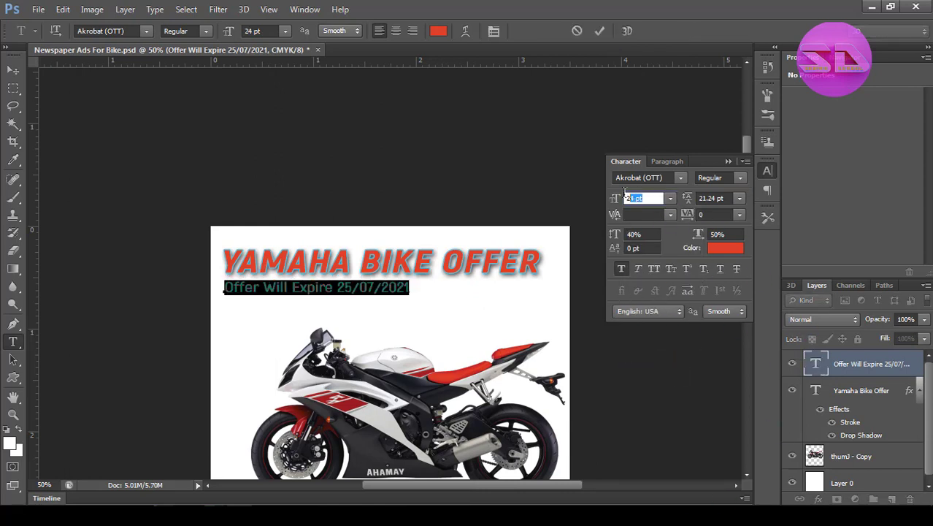
{"action": "type", "text": "28"}
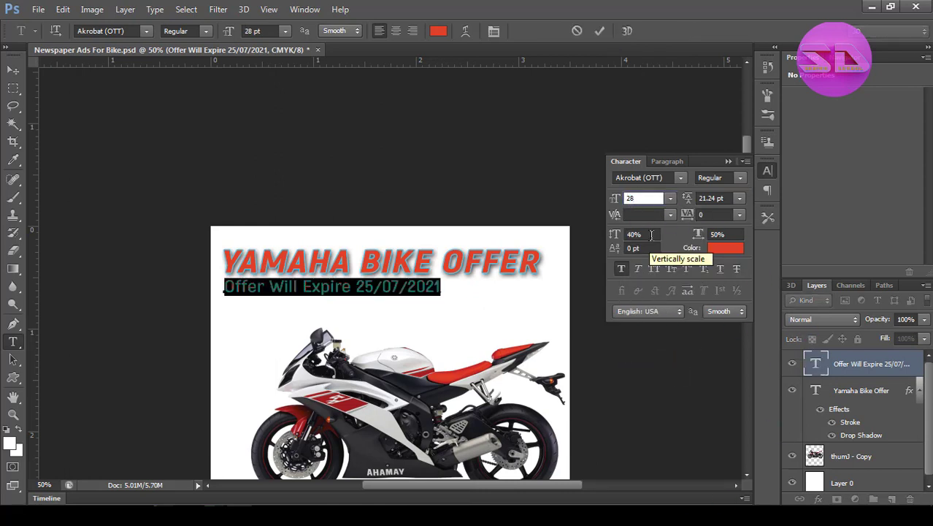
{"action": "left_click", "coordinate": [353, 32]}
{"action": "left_click", "coordinate": [344, 88]}
Try the Montserrat and Raleway fonts on the expiry line, and return it to Akrobat (OTT).
{"action": "left_click", "coordinate": [679, 178]}
{"action": "left_click", "coordinate": [679, 178]}
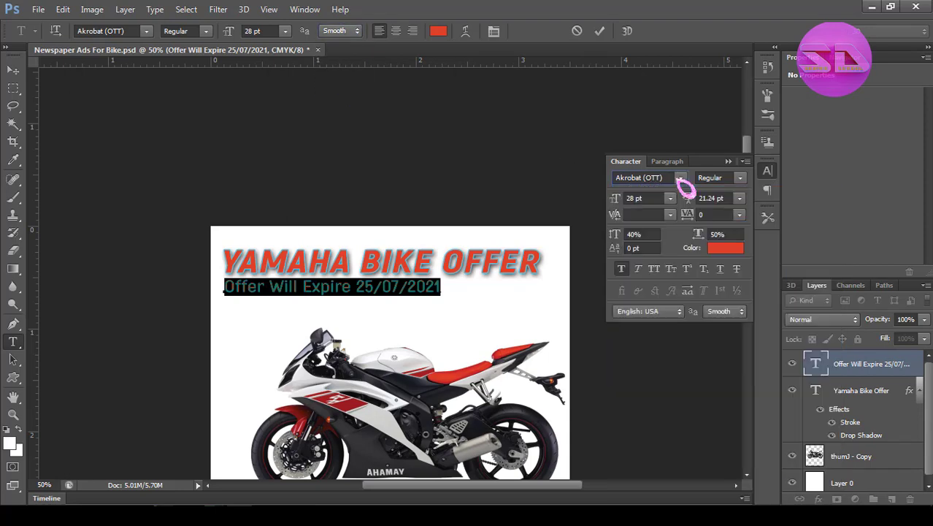
{"action": "left_click", "coordinate": [741, 179]}
{"action": "left_click", "coordinate": [730, 227]}
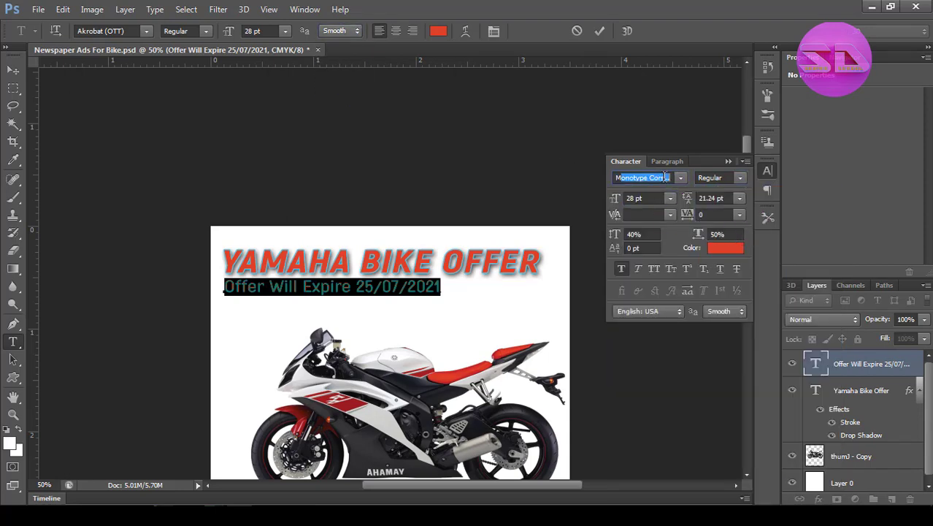
{"action": "type", "text": "Montserrat"}
{"action": "key", "text": "Return"}
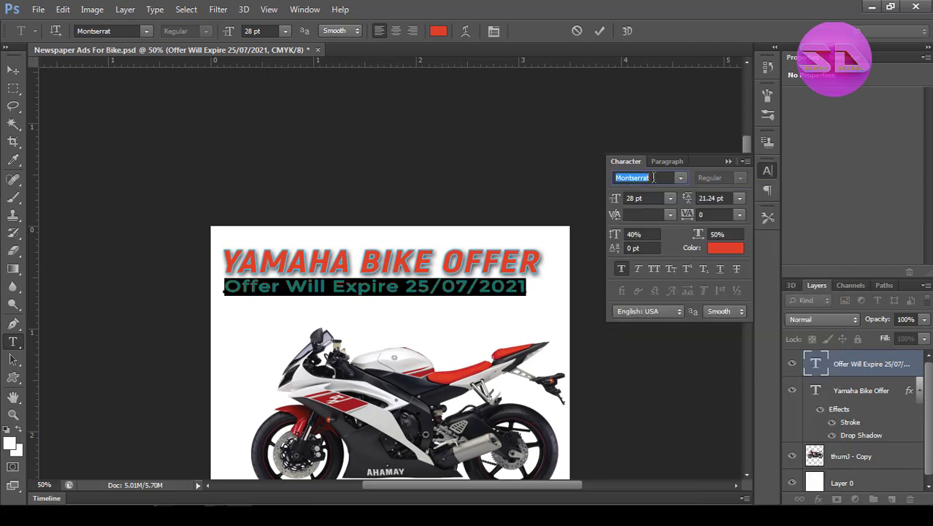
{"action": "key", "text": "Return"}
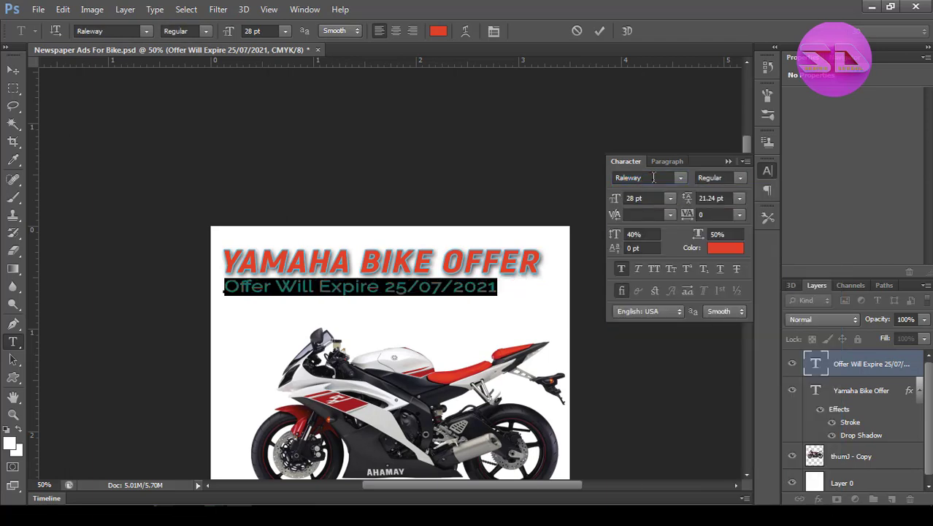
{"action": "left_click", "coordinate": [682, 179]}
{"action": "left_click", "coordinate": [665, 176]}
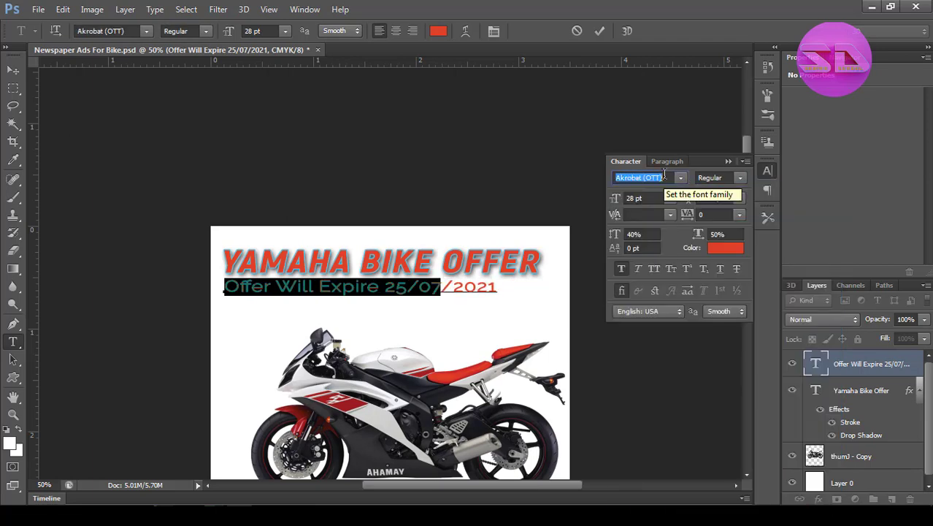
Set the expiry line to the Light font style at 24 pt.
{"action": "left_click", "coordinate": [730, 177]}
{"action": "left_click", "coordinate": [712, 210]}
{"action": "left_click", "coordinate": [600, 31]}
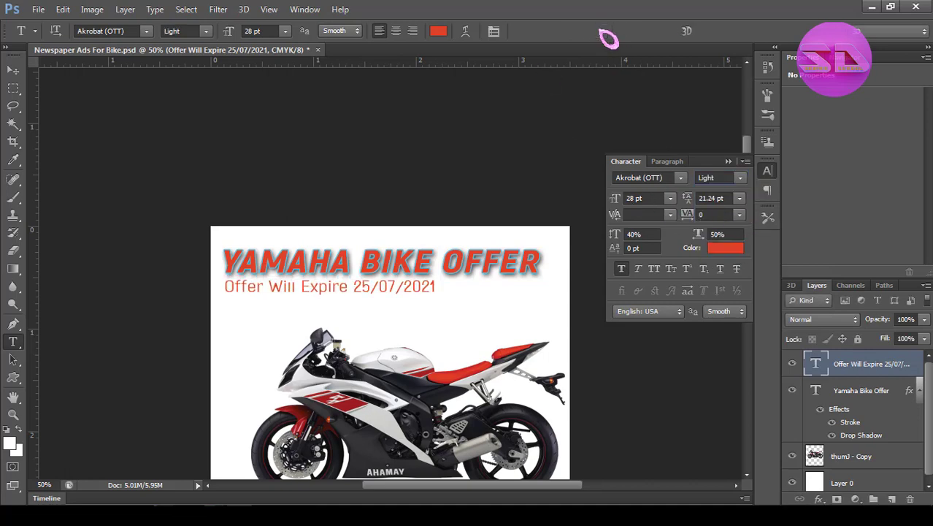
{"action": "double_click", "coordinate": [816, 364]}
{"action": "left_click", "coordinate": [669, 198]}
{"action": "left_click", "coordinate": [658, 356]}
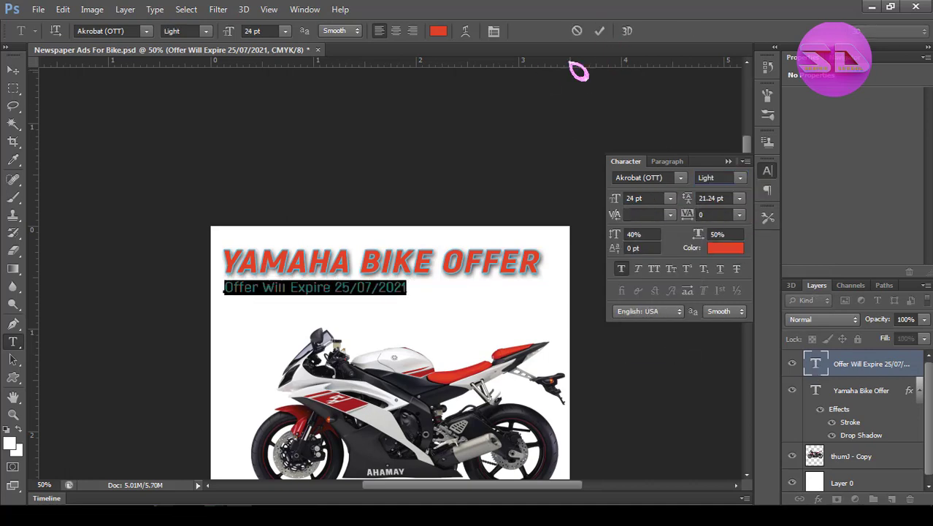
{"action": "left_click", "coordinate": [600, 31]}
Change the expiry line's text color to black (000000).
{"action": "left_click", "coordinate": [467, 334], "text": "ctrl"}
{"action": "left_click", "coordinate": [468, 334], "text": "ctrl+alt"}
{"action": "left_click", "coordinate": [861, 390], "text": "shift"}
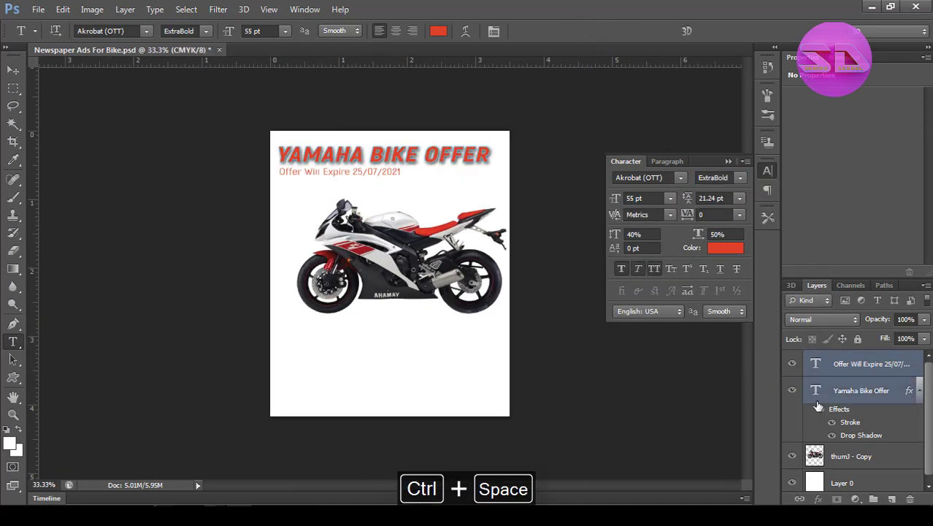
{"action": "left_click", "coordinate": [816, 362]}
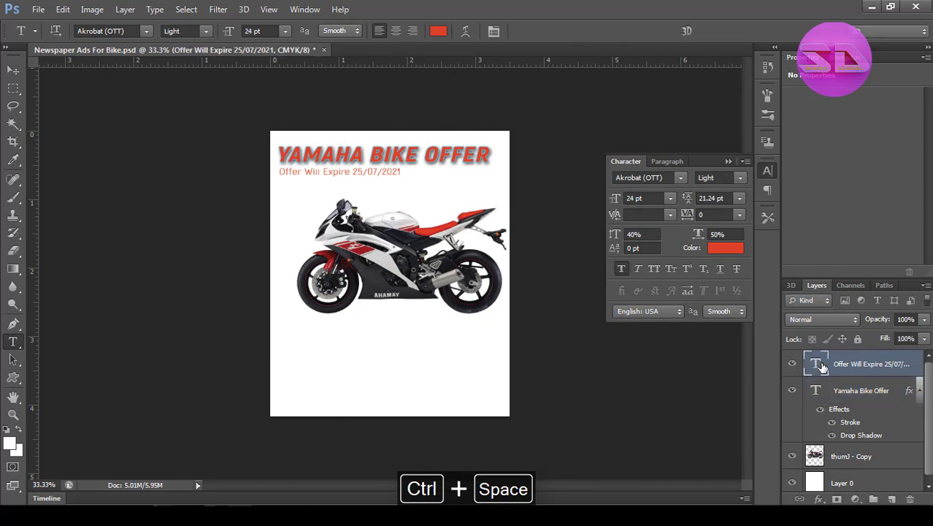
{"action": "double_click", "coordinate": [822, 367]}
{"action": "left_click", "coordinate": [437, 32]}
{"action": "left_click_drag", "start_coordinate": [562, 139], "coordinate": [420, 301]}
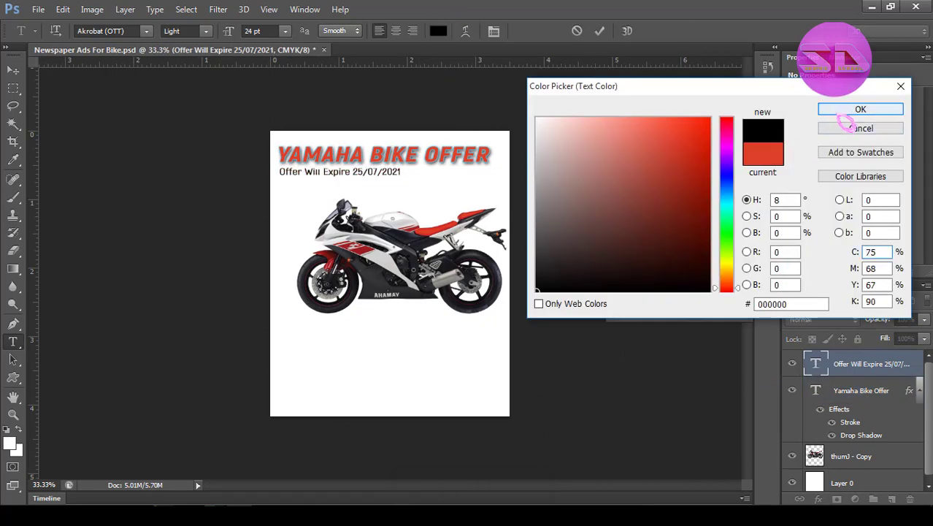
{"action": "left_click", "coordinate": [851, 111]}
Group the headline and expiry line layers and name the group "Text".
{"action": "left_click", "coordinate": [873, 392], "text": "shift"}
{"action": "key", "text": "ctrl+g"}
{"action": "double_click", "coordinate": [847, 358]}
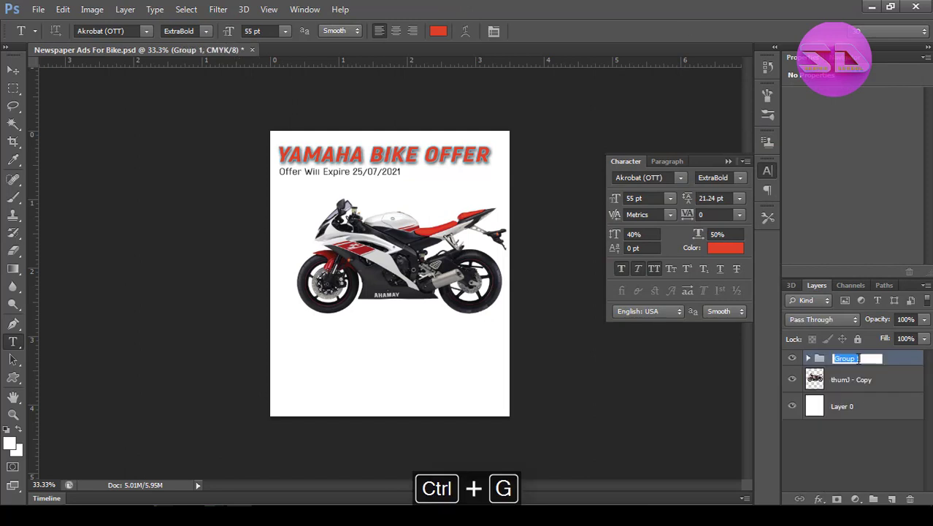
Put the motorcycle layer in its own group named "Design".
{"action": "left_click", "coordinate": [847, 384]}
{"action": "key", "text": "ctrl+g"}
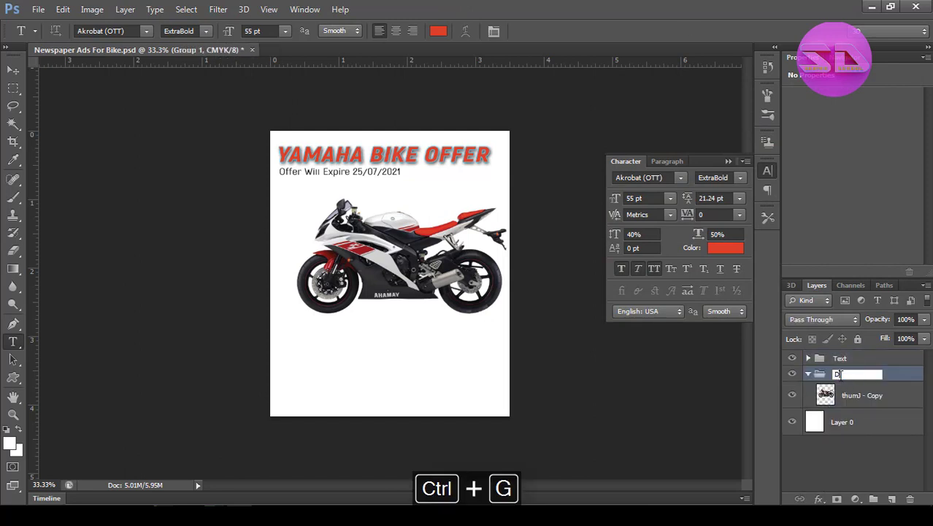
{"action": "left_click", "coordinate": [841, 373]}
{"action": "type", "text": "Design"}
{"action": "key", "text": "Return"}
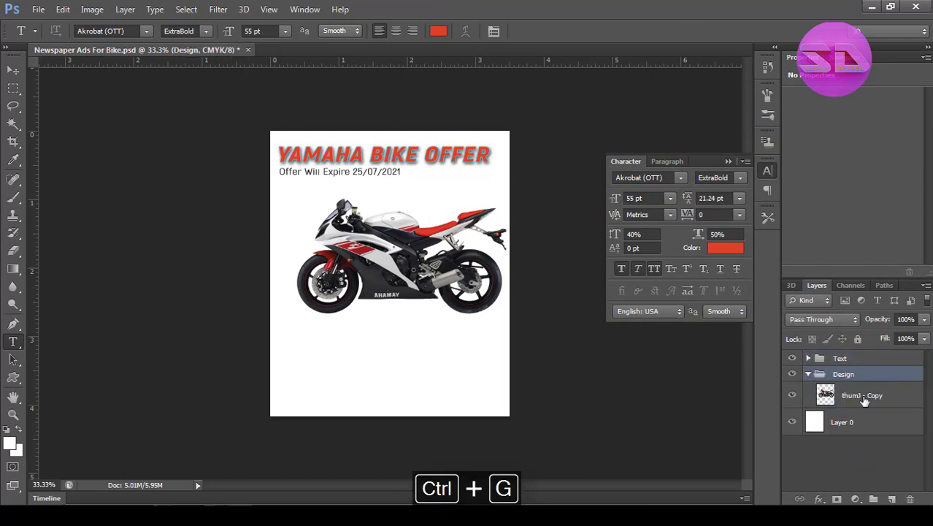
Move the motorcycle up to just below the expiry line and scale it down slightly.
{"action": "left_click", "coordinate": [864, 400]}
{"action": "key", "text": "v"}
{"action": "left_click_drag", "start_coordinate": [451, 281], "coordinate": [453, 270]}
{"action": "left_click_drag", "start_coordinate": [413, 219], "coordinate": [413, 209]}
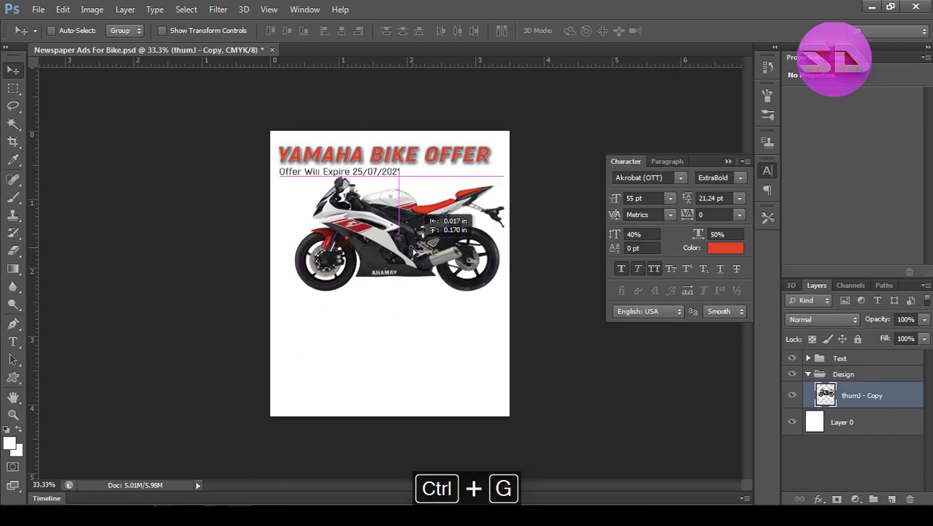
{"action": "key", "text": "ctrl+t"}
{"action": "left_click_drag", "start_coordinate": [295, 290], "coordinate": [317, 282]}
{"action": "key", "text": "Return"}
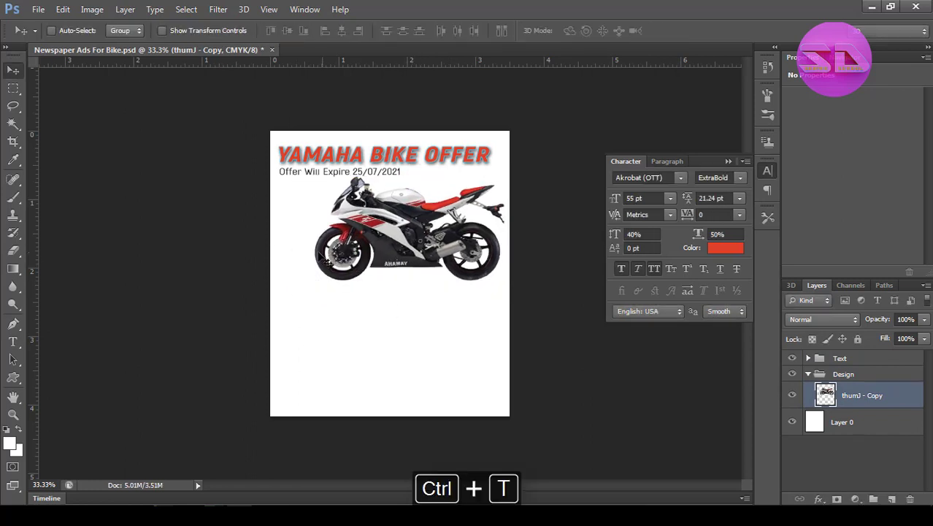
Scale the motorcycle down a little more and place it against the page's right edge, slightly lower.
{"action": "left_click_drag", "start_coordinate": [388, 237], "coordinate": [395, 244]}
{"action": "key", "text": "ctrl+t"}
{"action": "left_click_drag", "start_coordinate": [323, 278], "coordinate": [339, 275]}
{"action": "key", "text": "Return"}
{"action": "left_click_drag", "start_coordinate": [414, 227], "coordinate": [417, 240]}
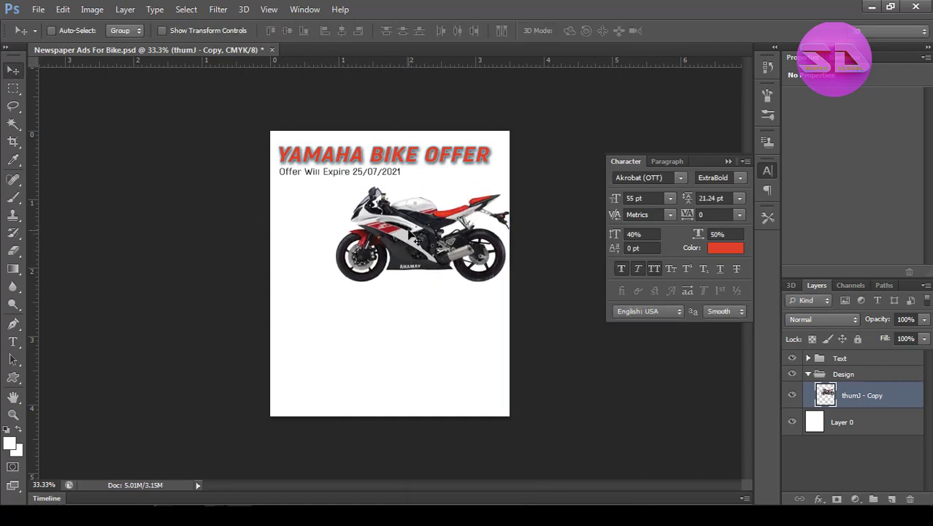
Draw a tapered curved custom shape, about 878 by 811 px, across the page's lower left in the Design group.
{"action": "left_click", "coordinate": [830, 375]}
{"action": "left_click", "coordinate": [14, 378]}
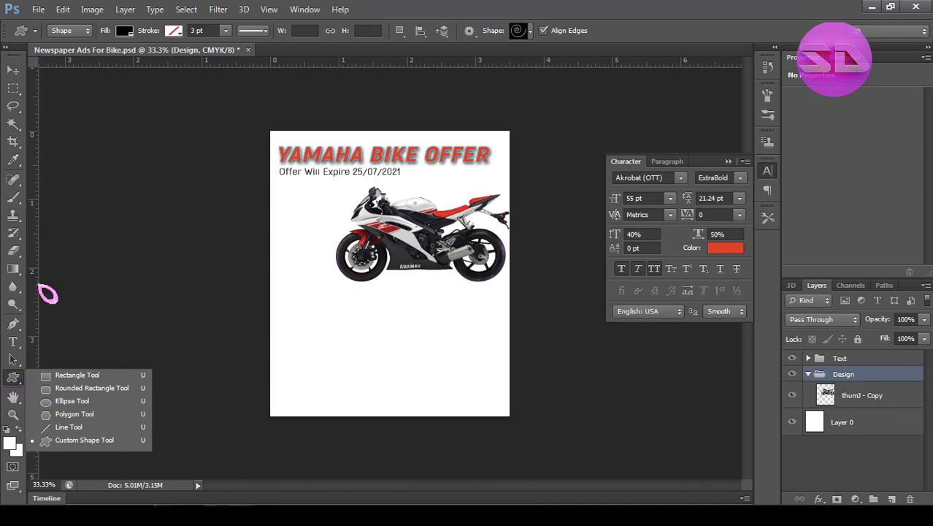
{"action": "left_click", "coordinate": [524, 30]}
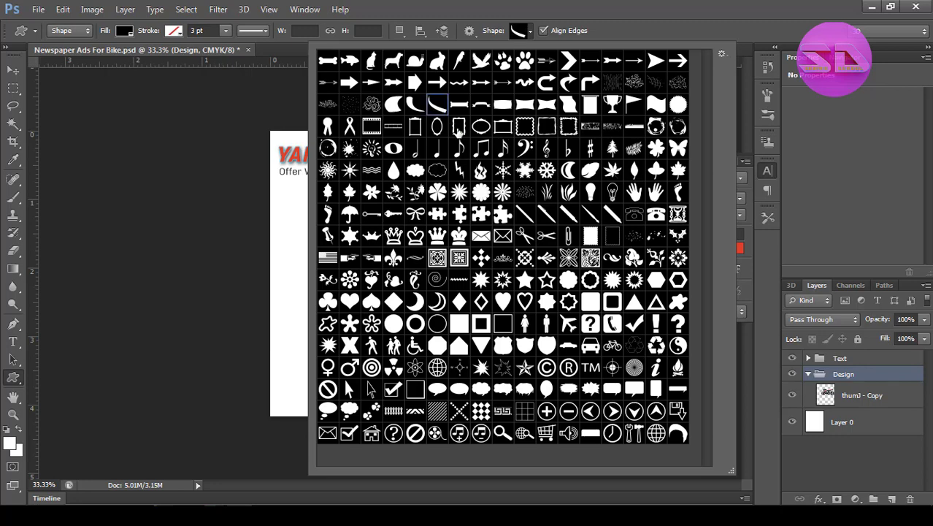
{"action": "key", "text": "Return"}
{"action": "left_click_drag", "start_coordinate": [340, 322], "coordinate": [446, 419]}
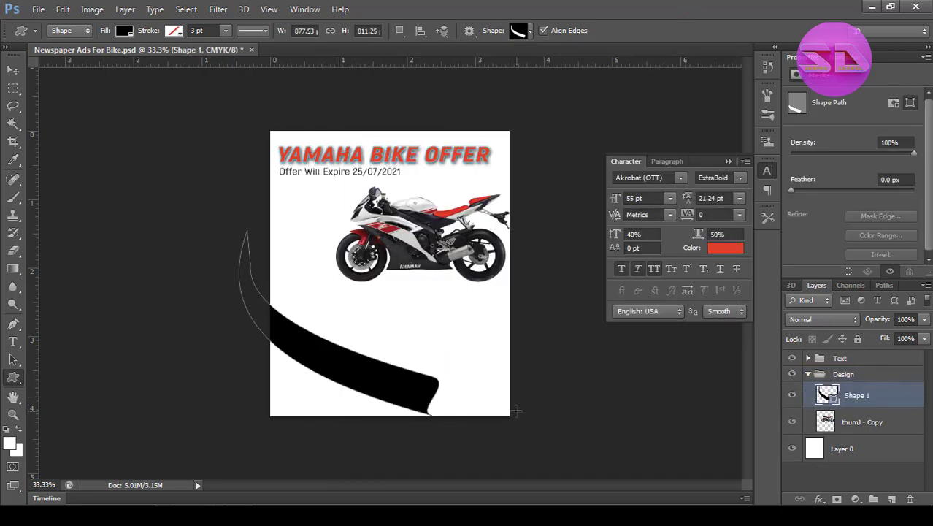
Change the curved shape's fill color to magenta.
{"action": "double_click", "coordinate": [829, 395]}
{"action": "left_click", "coordinate": [708, 159]}
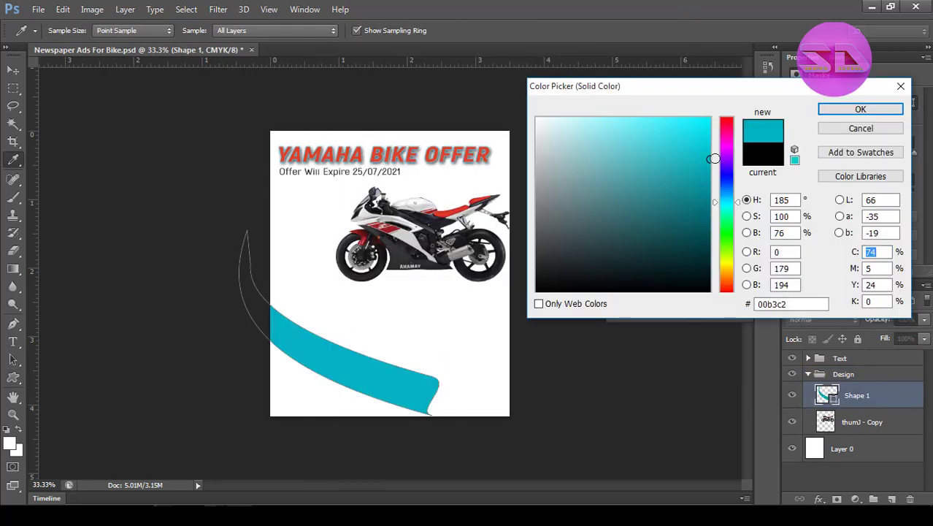
{"action": "left_click", "coordinate": [729, 140]}
{"action": "left_click_drag", "start_coordinate": [714, 141], "coordinate": [709, 152]}
{"action": "left_click", "coordinate": [833, 109]}
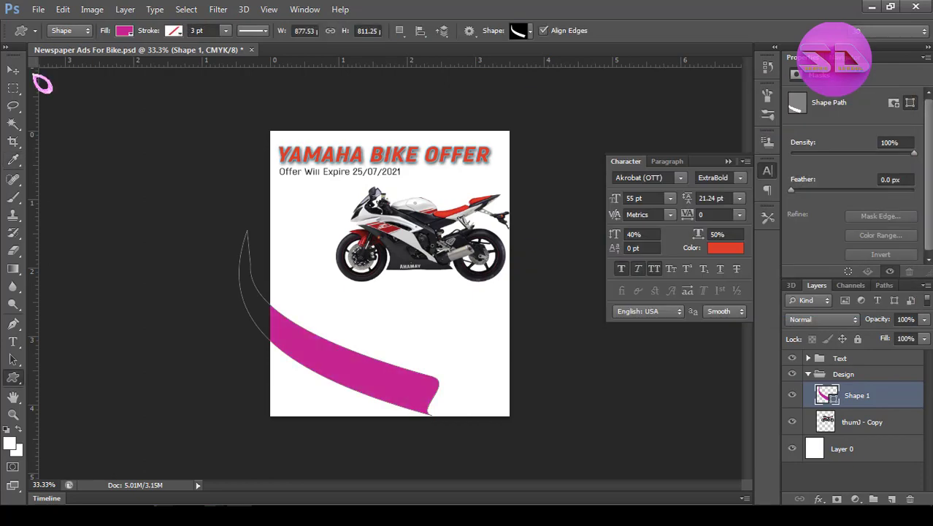
Flip the magenta curved shape and rotate it about 50° so its tapered tip points towards the page's right edge.
{"action": "key", "text": "v"}
{"action": "key", "text": "ctrl+t"}
{"action": "right_click", "coordinate": [384, 344]}
{"action": "left_click", "coordinate": [420, 332]}
{"action": "right_click", "coordinate": [375, 313]}
{"action": "left_click", "coordinate": [409, 287]}
{"action": "right_click", "coordinate": [388, 290]}
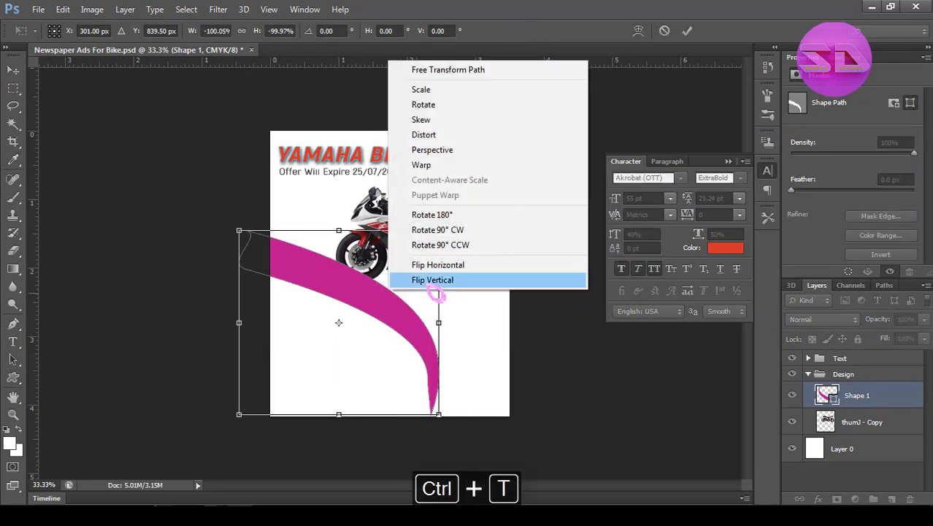
{"action": "left_click", "coordinate": [433, 281]}
{"action": "left_click_drag", "start_coordinate": [464, 311], "coordinate": [452, 433]}
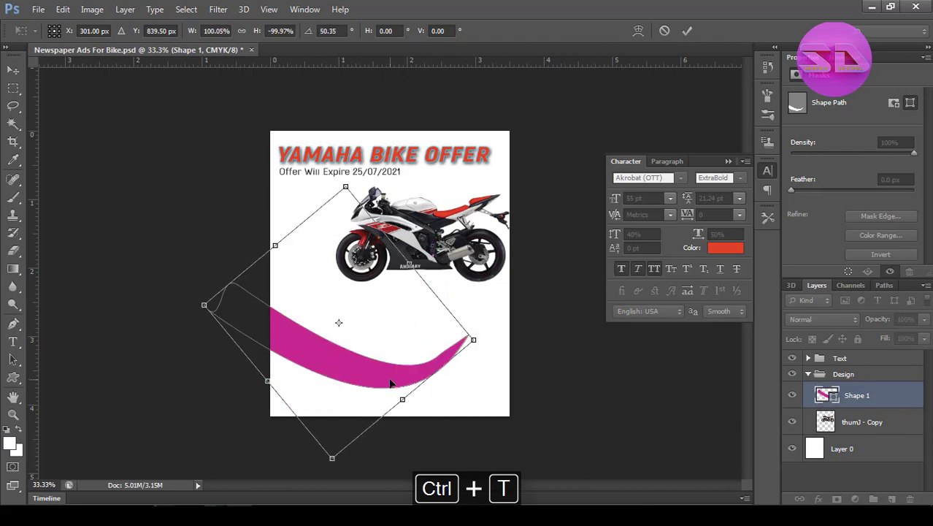
Place the curved shape beneath the motorcycle across the full page width and slightly adjust its size and angle.
{"action": "left_click_drag", "start_coordinate": [391, 380], "coordinate": [425, 322]}
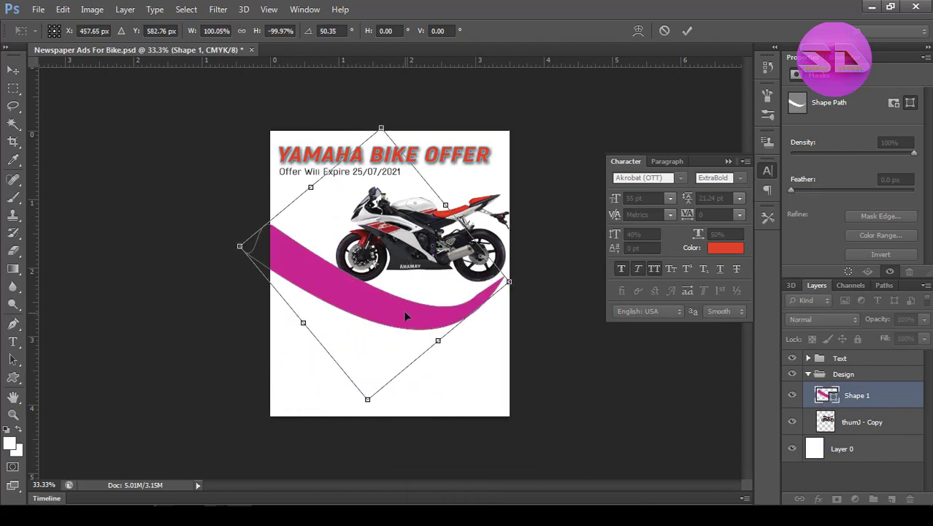
{"action": "key", "text": "ctrl+space"}
{"action": "left_click", "coordinate": [375, 302], "text": "ctrl"}
{"action": "left_click", "coordinate": [375, 302], "text": "ctrl"}
{"action": "left_click", "coordinate": [376, 302], "text": "ctrl+alt"}
{"action": "mouse_move", "coordinate": [354, 458]}
{"action": "left_mouse_down"}
{"action": "mouse_move", "coordinate": [354, 440]}
{"action": "mouse_move", "coordinate": [342, 445]}
{"action": "left_mouse_up"}
{"action": "key", "text": "Right"}
{"action": "key", "text": "Right"}
{"action": "key", "text": "Right"}
{"action": "key", "text": "Right"}
{"action": "key", "text": "Right"}
{"action": "key", "text": "Right"}
{"action": "key", "text": "Right"}
{"action": "key", "text": "Right"}
{"action": "key", "text": "Right"}
{"action": "key", "text": "Right"}
{"action": "key", "text": "Right"}
{"action": "key", "text": "Right"}
{"action": "key", "text": "Up"}
{"action": "key", "text": "Up"}
{"action": "key", "text": "Up"}
{"action": "key", "text": "Up"}
{"action": "key", "text": "Up"}
{"action": "key", "text": "Up"}
{"action": "key", "text": "Up"}
{"action": "key", "text": "Up"}
{"action": "key", "text": "Up"}
{"action": "key", "text": "Up"}
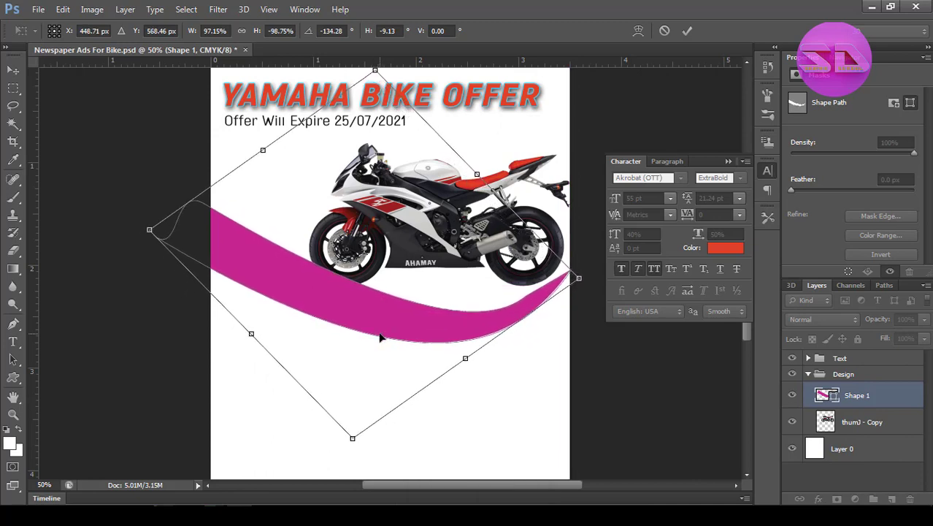
{"action": "key", "text": "Return"}
Reshape the magenta curve's path with the direct selection tool so its upper edge bends more smoothly beneath the motorcycle.
{"action": "left_click", "coordinate": [13, 358]}
{"action": "key", "text": "ctrl+space"}
{"action": "left_click", "coordinate": [339, 308], "text": "ctrl"}
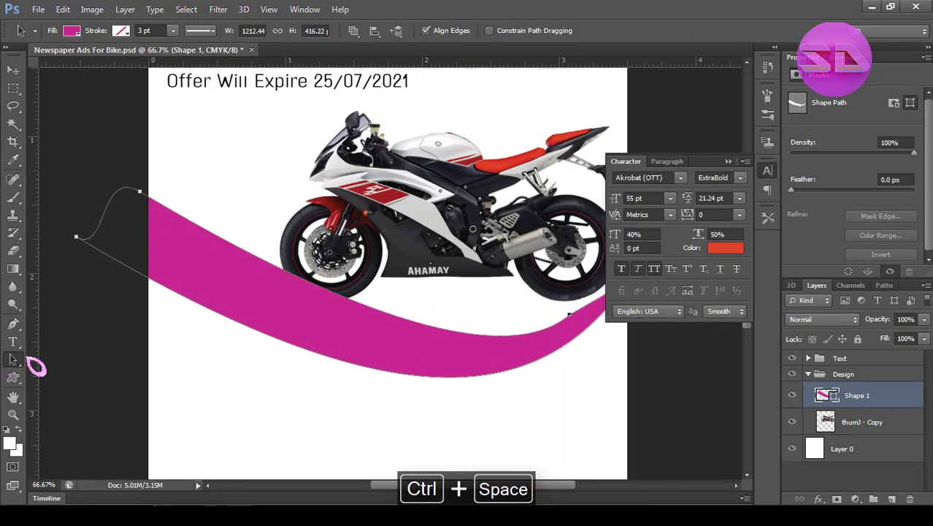
{"action": "left_click_drag", "start_coordinate": [458, 307], "coordinate": [484, 297]}
{"action": "left_click_drag", "start_coordinate": [350, 296], "coordinate": [316, 325]}
{"action": "left_click", "coordinate": [839, 471]}
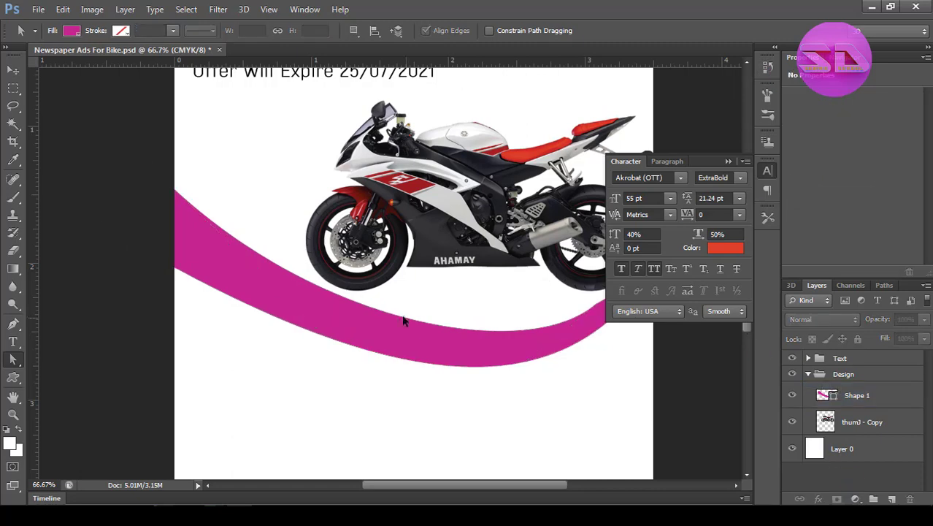
Collapse the floating character settings and show the navigator preview of the whole page.
{"action": "left_click", "coordinate": [729, 163]}
{"action": "left_click", "coordinate": [845, 58]}
{"action": "key", "text": "ctrl+alt+space"}
{"action": "left_click", "coordinate": [471, 249], "text": "ctrl+alt"}
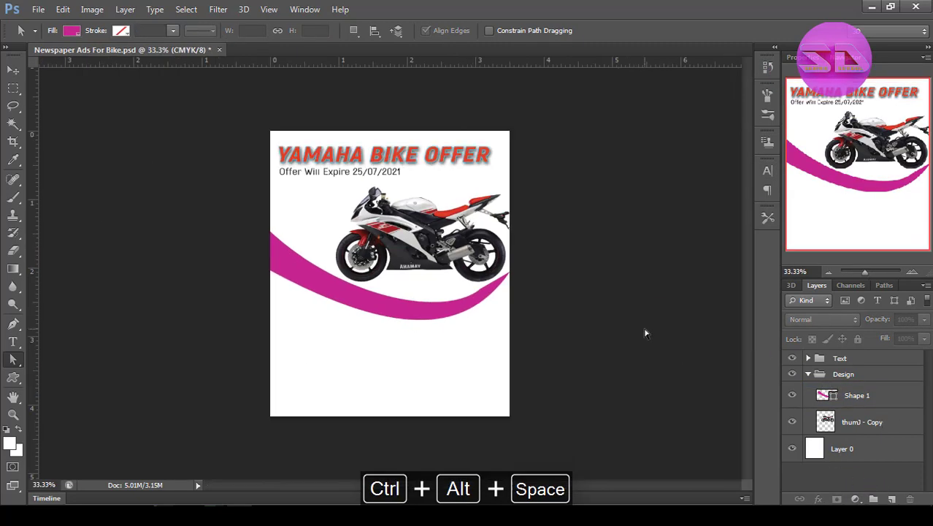
Duplicate the magenta curve and flatten the copy to about 348 px high.
{"action": "left_click", "coordinate": [856, 395]}
{"action": "key", "text": "ctrl+j"}
{"action": "left_click", "coordinate": [414, 333], "text": "ctrl"}
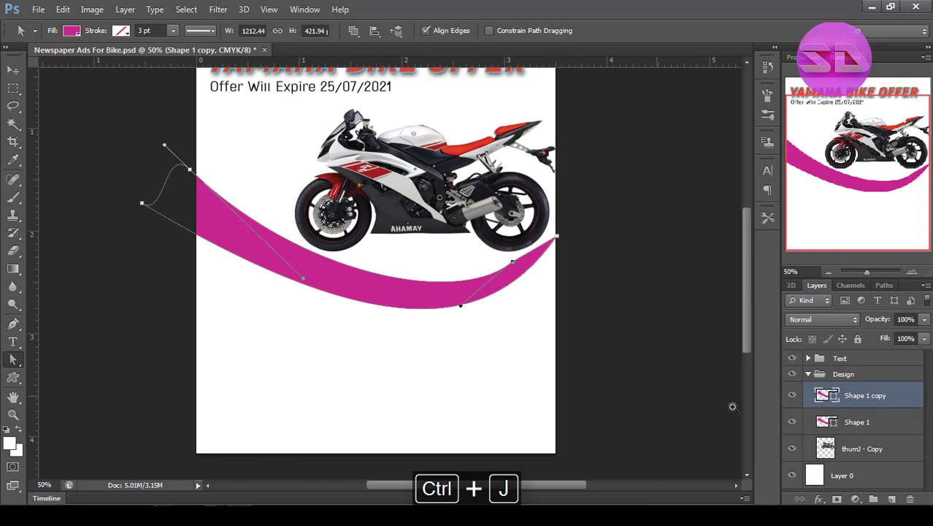
{"action": "left_click", "coordinate": [434, 287], "text": "ctrl"}
{"action": "key", "text": "ctrl+t"}
{"action": "left_click_drag", "start_coordinate": [320, 127], "coordinate": [321, 162]}
{"action": "left_click", "coordinate": [608, 246], "text": "ctrl"}
{"action": "left_click", "coordinate": [688, 31]}
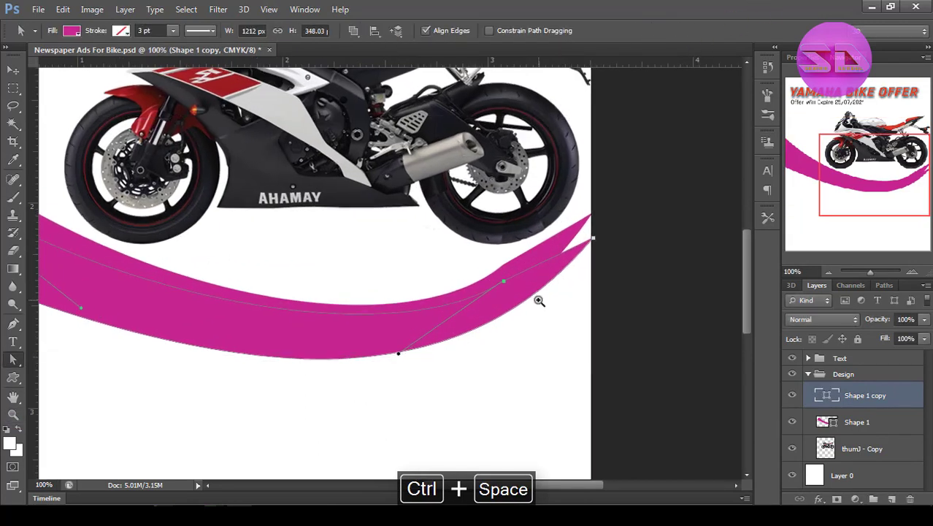
Align the duplicate curve's tapered tip with the original curve's tip at the page's right edge.
{"action": "left_click", "coordinate": [607, 256], "text": "ctrl"}
{"action": "left_click", "coordinate": [612, 245], "text": "ctrl"}
{"action": "left_click_drag", "start_coordinate": [555, 214], "coordinate": [552, 146]}
{"action": "left_click_drag", "start_coordinate": [287, 272], "coordinate": [290, 297]}
{"action": "key", "text": "ctrl+alt+z"}
{"action": "left_click_drag", "start_coordinate": [462, 254], "coordinate": [679, 29]}
{"action": "left_click", "coordinate": [175, 374], "text": "alt"}
{"action": "mouse_move", "coordinate": [175, 332]}
{"action": "left_mouse_down"}
{"action": "mouse_move", "coordinate": [136, 308]}
{"action": "mouse_move", "coordinate": [146, 352]}
{"action": "mouse_move", "coordinate": [117, 316]}
{"action": "mouse_move", "coordinate": [169, 316]}
{"action": "left_mouse_up"}
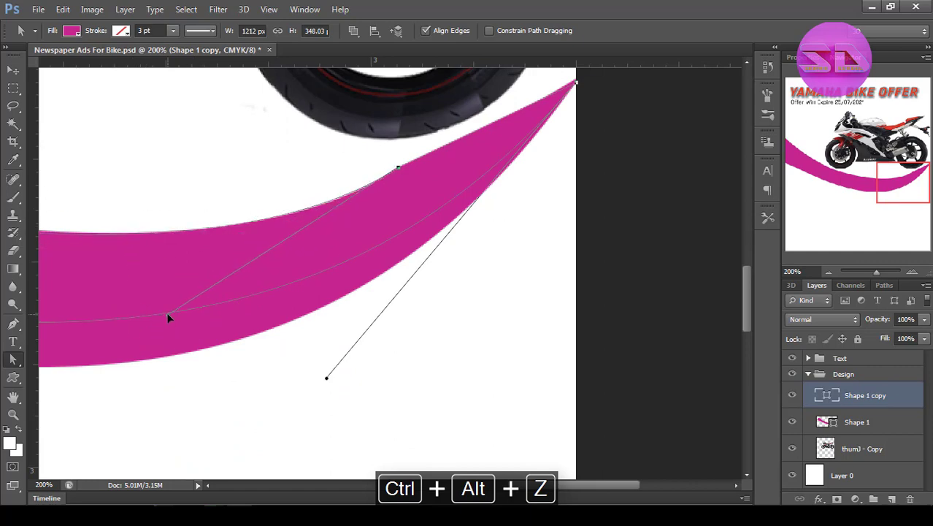
{"action": "left_click_drag", "start_coordinate": [286, 294], "coordinate": [640, 317]}
{"action": "left_click_drag", "start_coordinate": [162, 355], "coordinate": [386, 351]}
{"action": "left_click", "coordinate": [396, 353], "text": "alt"}
{"action": "left_click", "coordinate": [396, 353], "text": "alt"}
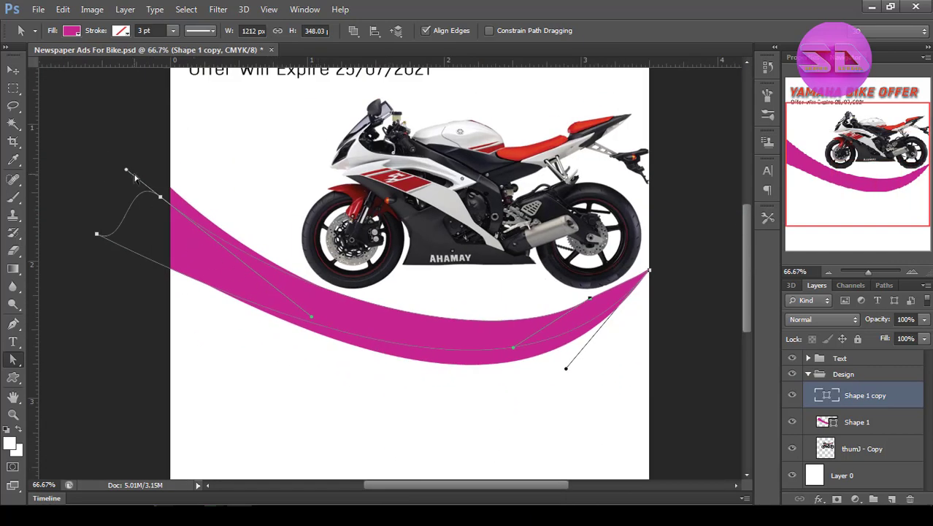
Shift the duplicate curve's upper corner to the page's left edge and reshape its upper edge to follow the original curve.
{"action": "left_click_drag", "start_coordinate": [160, 199], "coordinate": [171, 189]}
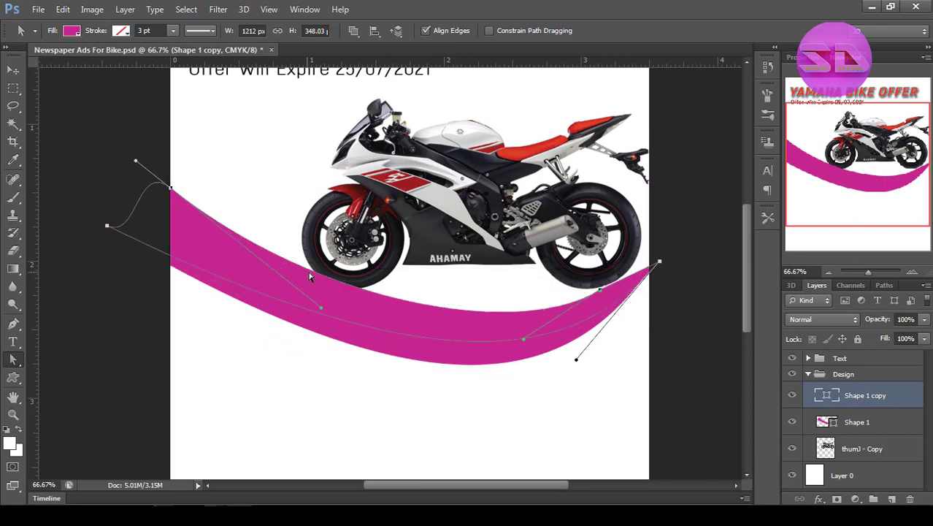
{"action": "left_click_drag", "start_coordinate": [331, 316], "coordinate": [224, 332]}
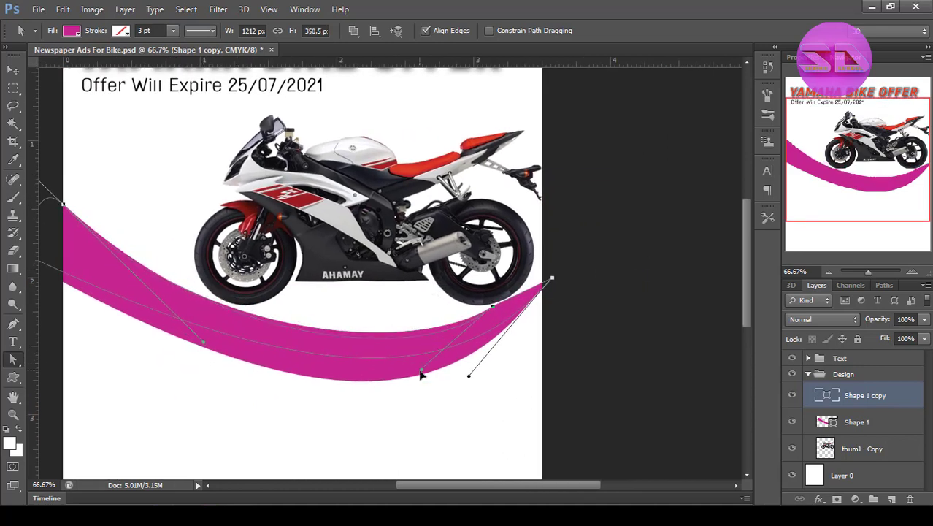
{"action": "left_click_drag", "start_coordinate": [421, 374], "coordinate": [424, 386]}
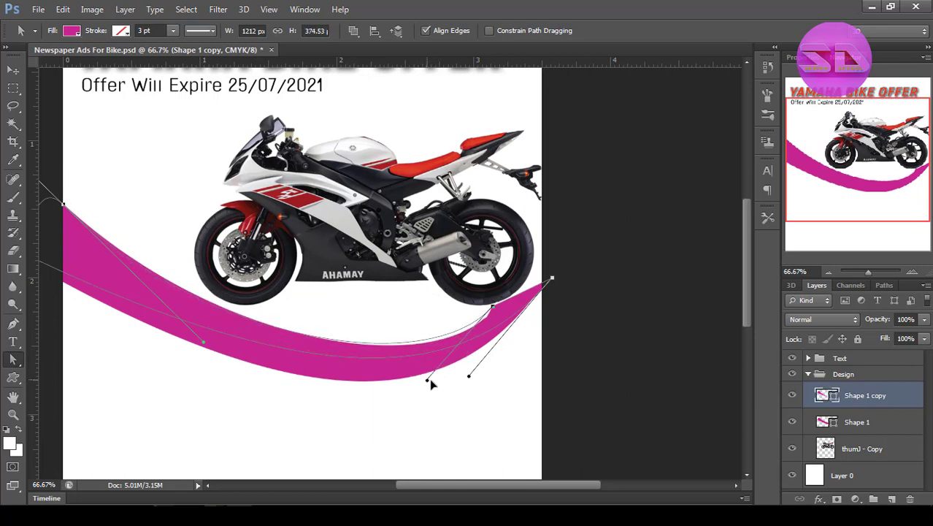
{"action": "left_click", "coordinate": [863, 423]}
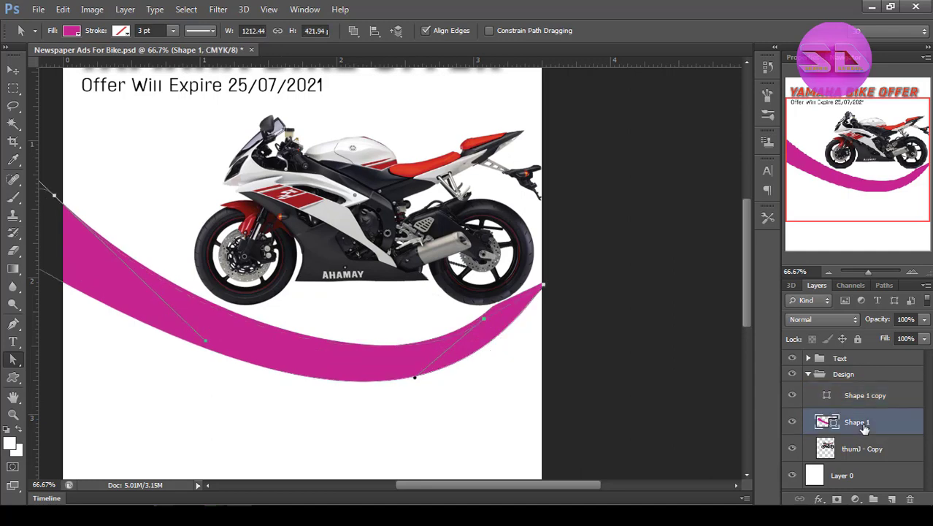
{"action": "left_click", "coordinate": [533, 325], "text": "ctrl"}
{"action": "left_click", "coordinate": [530, 323], "text": "ctrl"}
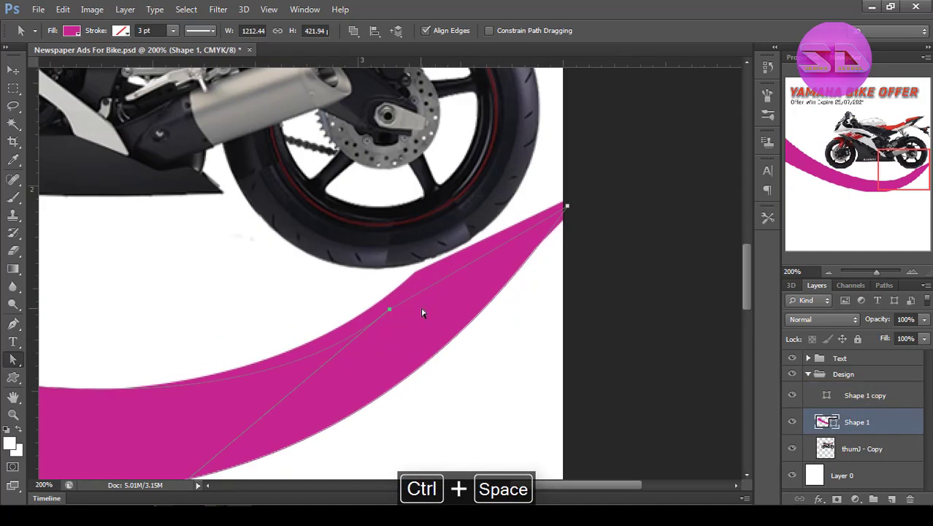
{"action": "left_click", "coordinate": [810, 398]}
{"action": "key", "text": "ctrl+alt+z"}
{"action": "key", "text": "ctrl+alt+z"}
{"action": "key", "text": "ctrl+alt+z"}
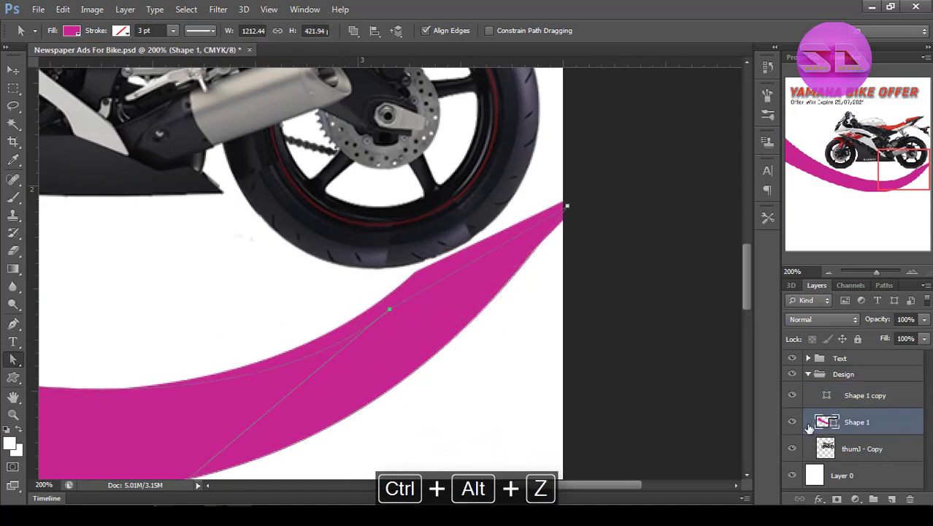
{"action": "key", "text": "alt+space"}
{"action": "left_click", "coordinate": [377, 352], "text": "alt"}
{"action": "left_click", "coordinate": [377, 351], "text": "alt"}
{"action": "left_click", "coordinate": [376, 349], "text": "alt"}
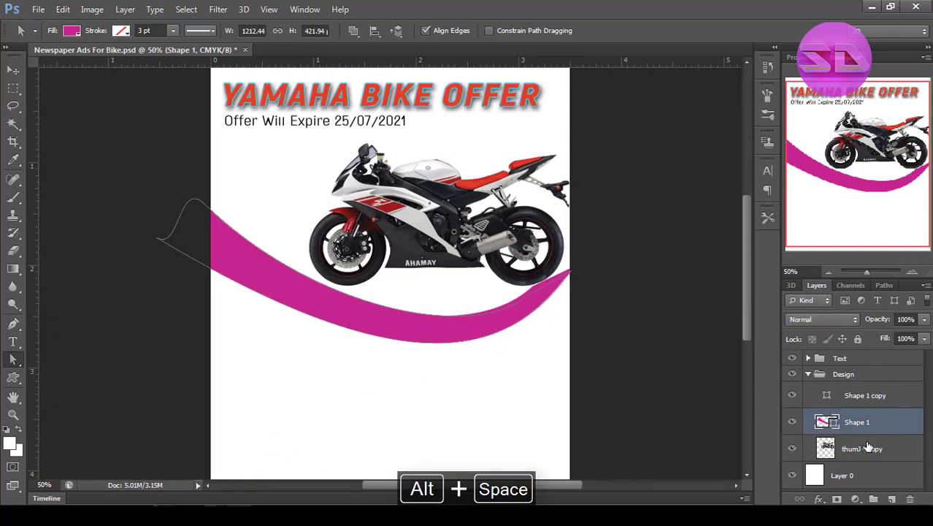
Add a gradient overlay to the original curve, with a magenta start stop and a red end stop of e03f2a.
{"action": "right_click", "coordinate": [855, 424]}
{"action": "left_click", "coordinate": [615, 84]}
{"action": "left_click", "coordinate": [588, 219]}
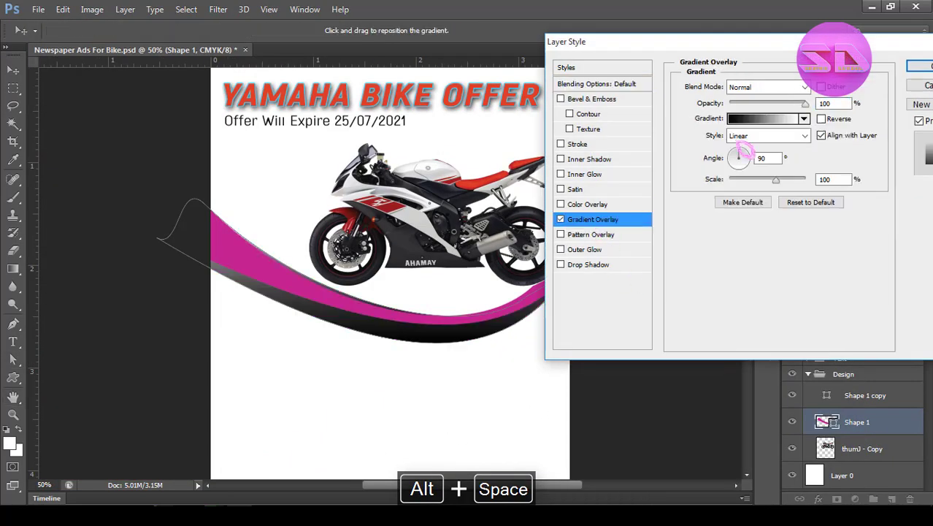
{"action": "left_click", "coordinate": [737, 152]}
{"action": "double_click", "coordinate": [631, 289]}
{"action": "left_click", "coordinate": [879, 108]}
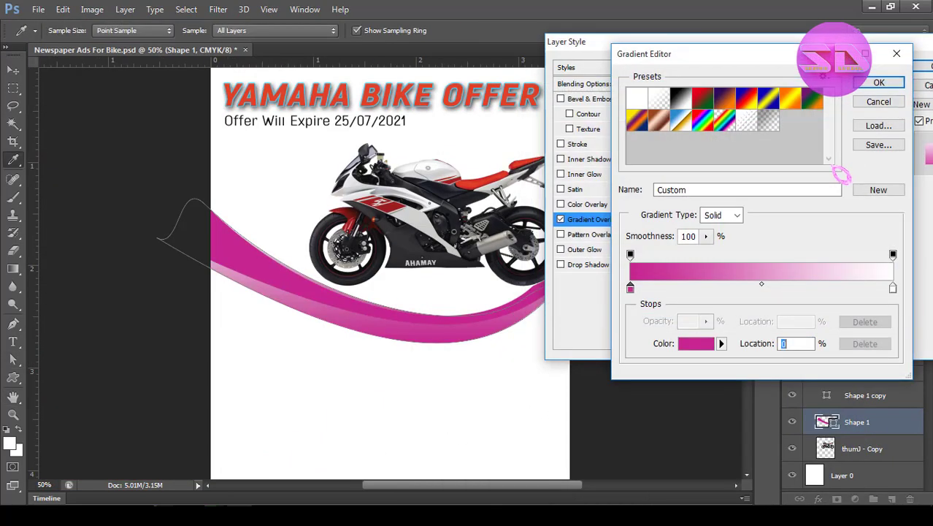
{"action": "double_click", "coordinate": [892, 289]}
{"action": "left_click", "coordinate": [675, 138]}
{"action": "left_click", "coordinate": [846, 106]}
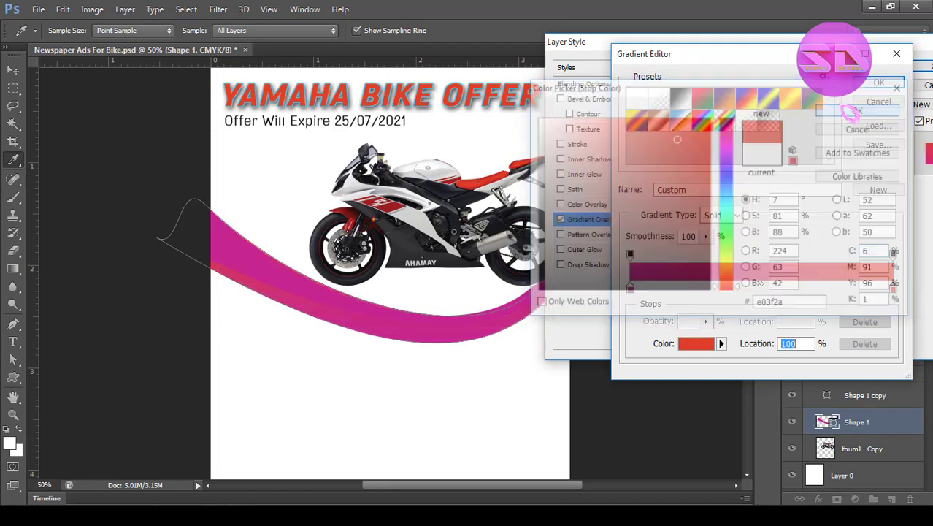
{"action": "left_click", "coordinate": [880, 82]}
Reverse the gradient overlay, apply the layer style and collapse the Design group.
{"action": "left_click_drag", "start_coordinate": [703, 44], "coordinate": [736, 48]}
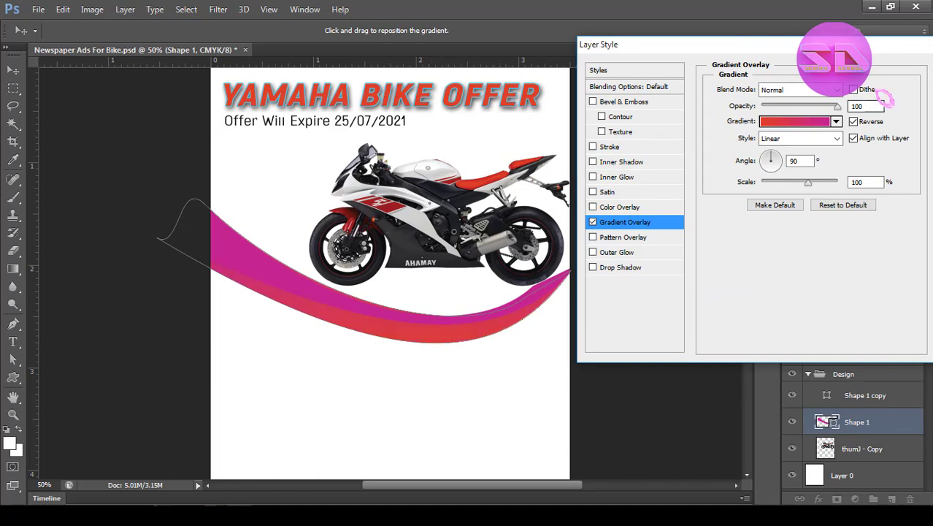
{"action": "left_click_drag", "start_coordinate": [736, 46], "coordinate": [546, 96]}
{"action": "left_click", "coordinate": [771, 125]}
{"action": "left_click", "coordinate": [810, 374]}
{"action": "left_click", "coordinate": [762, 423]}
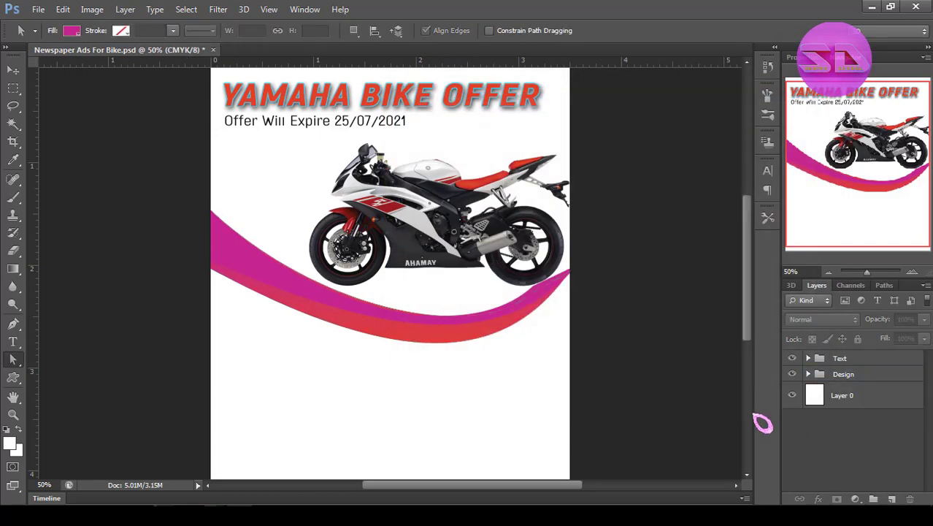
Nudge the motorcycle layer slightly right and up so its rear wheel sits just above the curve.
{"action": "left_click", "coordinate": [568, 289], "text": "ctrl"}
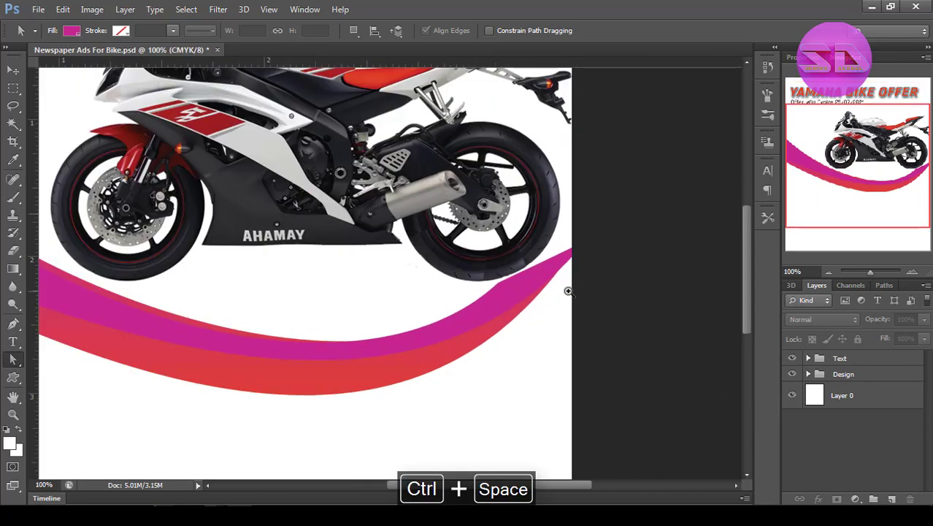
{"action": "left_click", "coordinate": [808, 374]}
{"action": "left_click", "coordinate": [858, 473]}
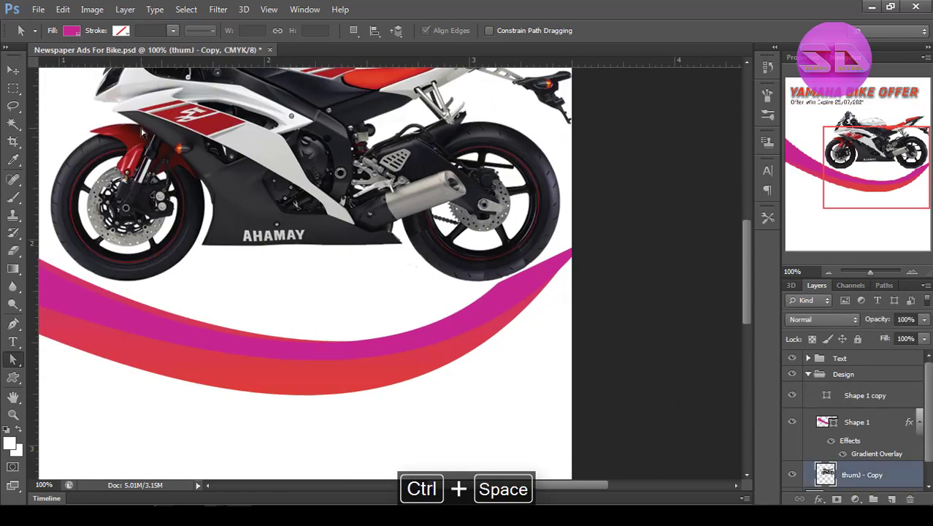
{"action": "left_click", "coordinate": [17, 70]}
{"action": "key", "text": "Right"}
{"action": "key", "text": "Right"}
{"action": "key", "text": "Right"}
{"action": "key", "text": "Right"}
{"action": "key", "text": "Right"}
{"action": "key", "text": "Up"}
{"action": "key", "text": "Up"}
{"action": "key", "text": "Right"}
{"action": "key", "text": "Right"}
{"action": "key", "text": "Right"}
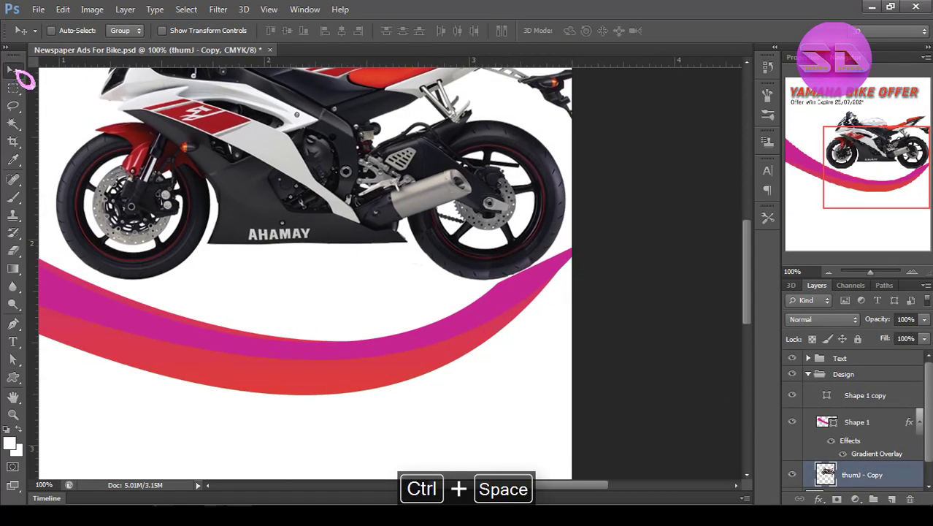
Fine-tune the motorcycle's placement with Free Transform and collapse the Design group.
{"action": "left_click", "coordinate": [429, 241], "text": "ctrl+alt"}
{"action": "key", "text": "ctrl+t"}
{"action": "left_click_drag", "start_coordinate": [301, 223], "coordinate": [294, 219]}
{"action": "key", "text": "Return"}
{"action": "left_click", "coordinate": [808, 373]}
{"action": "left_click", "coordinate": [862, 443]}
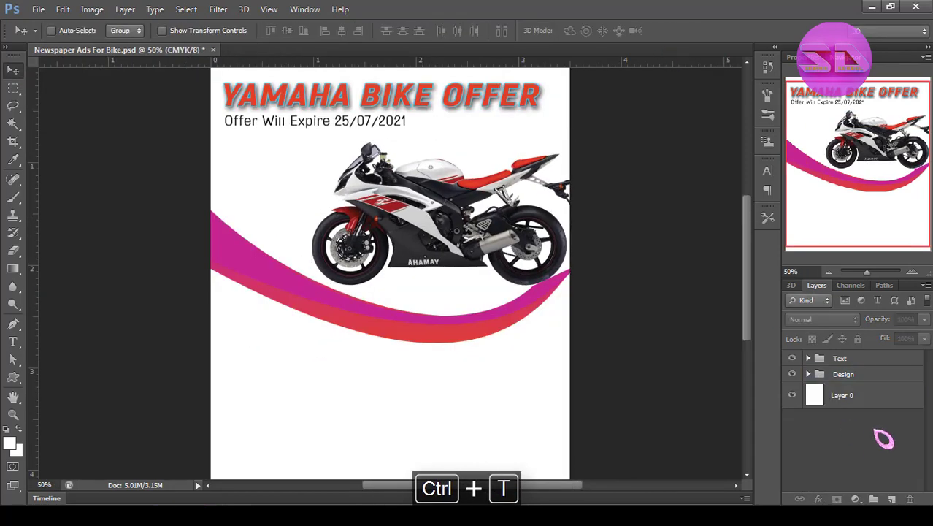
Draw a solid black scalloped flower custom shape in the Design group, in the page's lower left below the curve.
{"action": "left_click", "coordinate": [808, 374]}
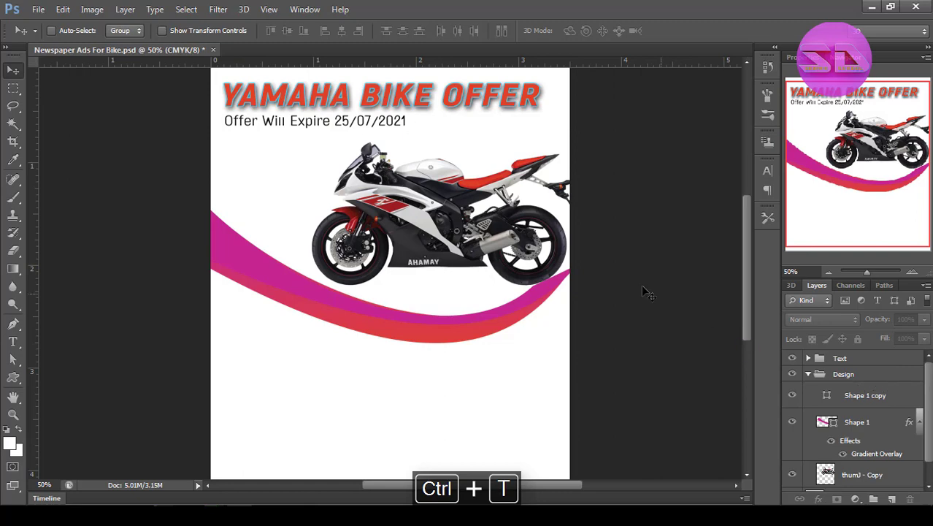
{"action": "left_click", "coordinate": [562, 279], "text": "ctrl+alt"}
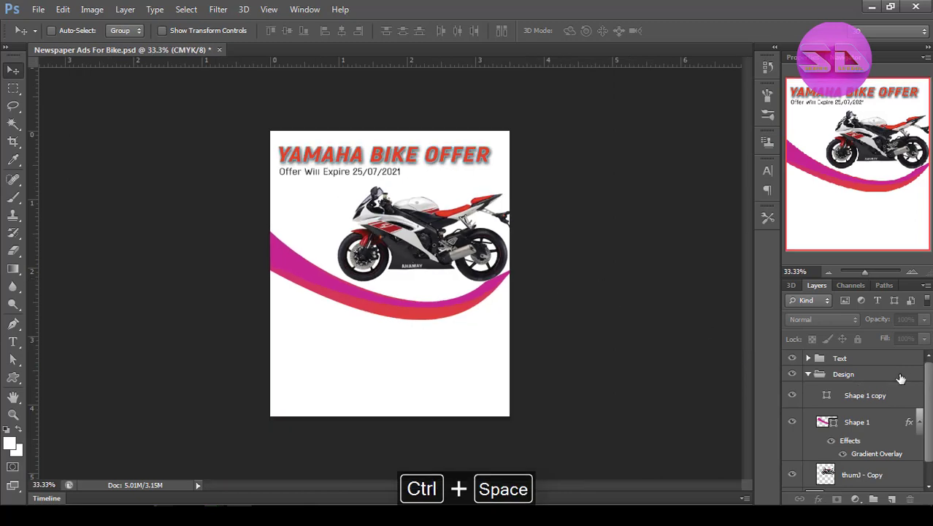
{"action": "left_click", "coordinate": [901, 379]}
{"action": "right_click", "coordinate": [13, 377]}
{"action": "left_click", "coordinate": [66, 451]}
{"action": "left_click", "coordinate": [524, 31]}
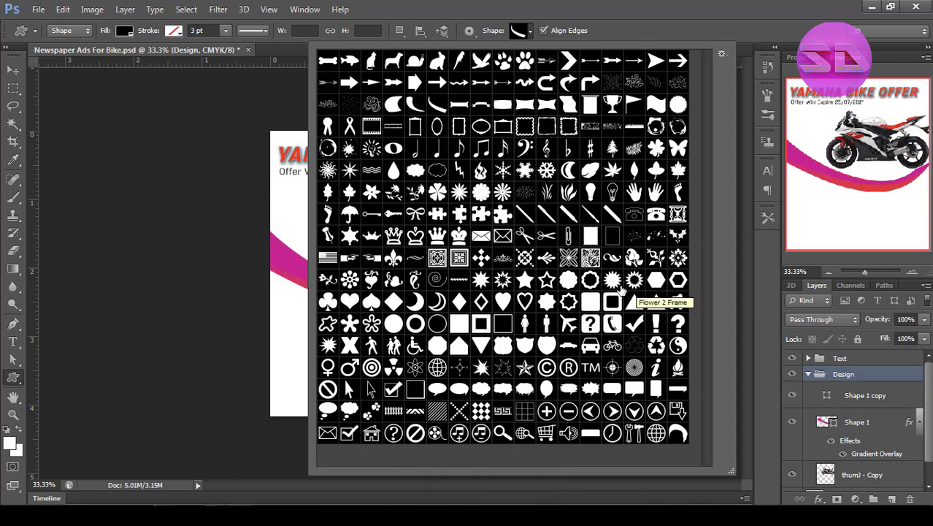
{"action": "left_click", "coordinate": [568, 282]}
{"action": "mouse_move", "coordinate": [291, 305]}
{"action": "left_mouse_down"}
{"action": "mouse_move", "coordinate": [385, 382]}
{"action": "mouse_move", "coordinate": [368, 384]}
{"action": "left_mouse_up"}
Draw a black pointed starburst custom shape, about 378 by 397 px, centered over the scalloped flower.
{"action": "left_click", "coordinate": [866, 375]}
{"action": "left_click", "coordinate": [530, 30]}
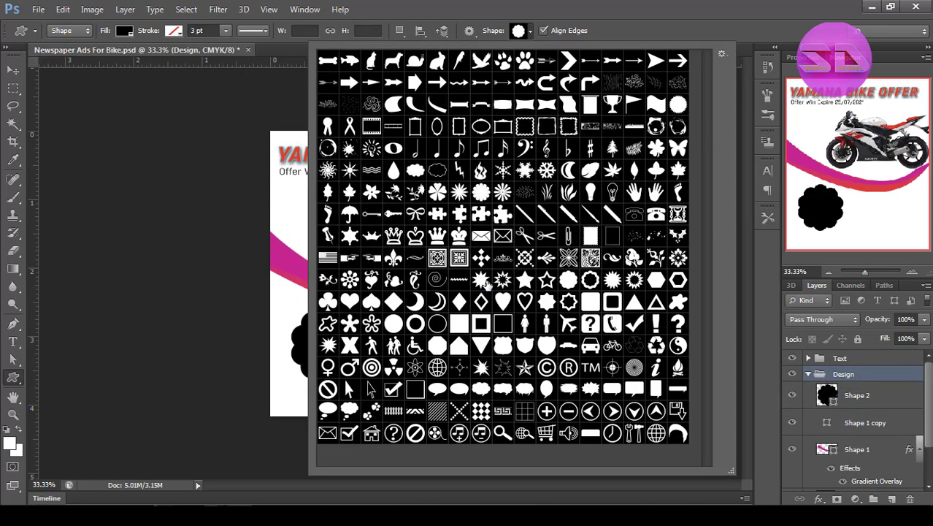
{"action": "left_click", "coordinate": [485, 283]}
{"action": "left_click_drag", "start_coordinate": [312, 311], "coordinate": [394, 387]}
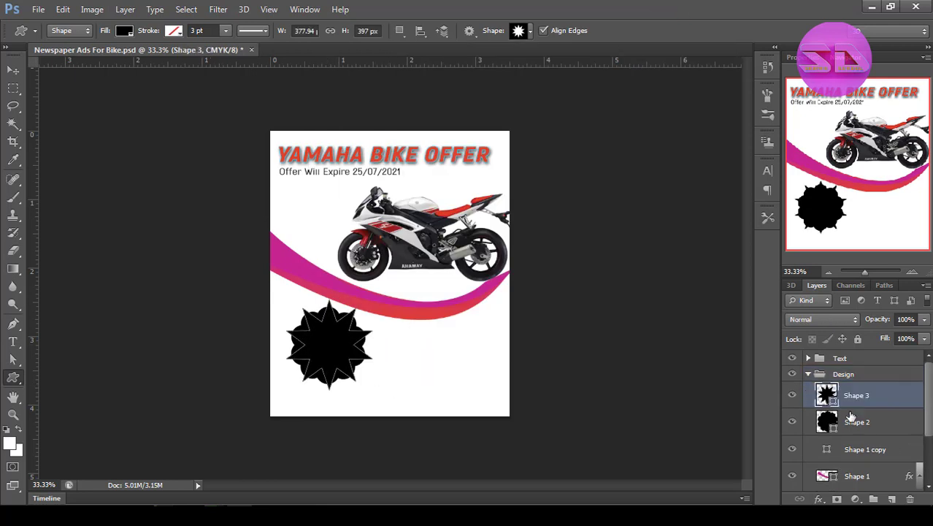
Group the starburst and flower shapes, name the group OFFer and expand it.
{"action": "left_click", "coordinate": [856, 427], "text": "shift"}
{"action": "key", "text": "ctrl+g"}
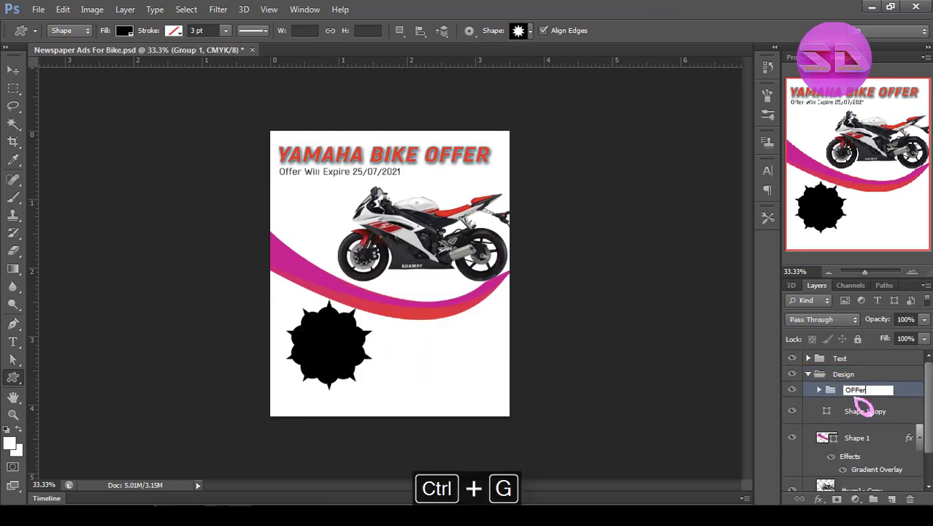
{"action": "left_click", "coordinate": [820, 393]}
Open the layer style blending options of the OFFer group.
{"action": "right_click", "coordinate": [845, 391]}
{"action": "left_click", "coordinate": [781, 40]}
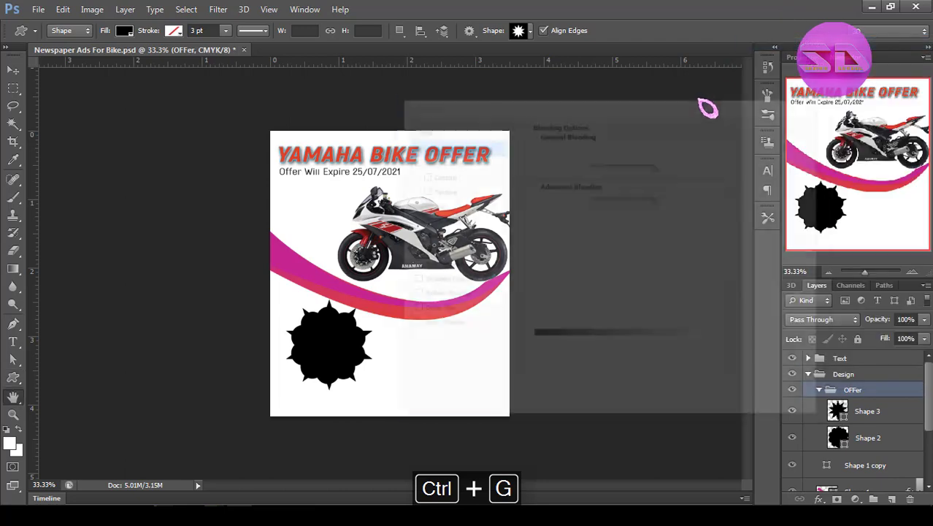
{"action": "left_click", "coordinate": [435, 265]}
{"action": "left_click_drag", "start_coordinate": [467, 102], "coordinate": [531, 103]}
{"action": "left_click", "coordinate": [740, 148]}
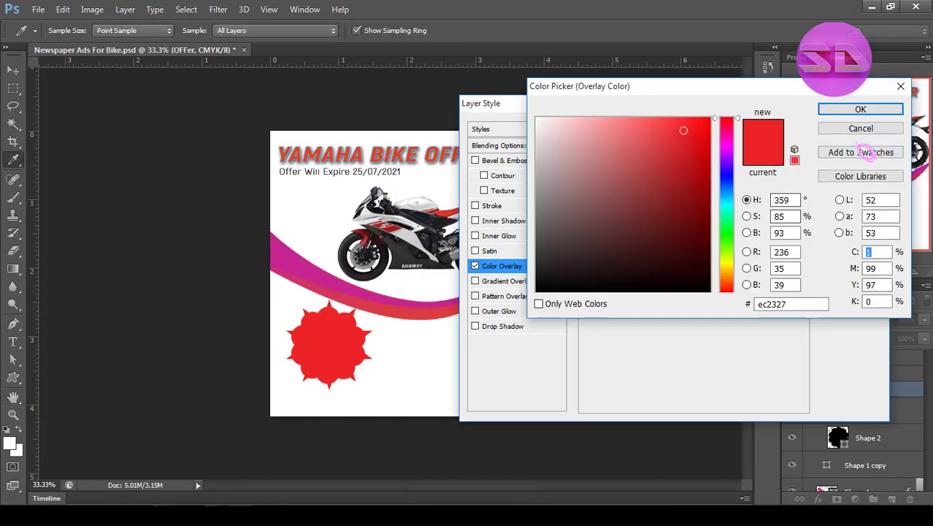
{"action": "left_click", "coordinate": [860, 127]}
{"action": "left_click", "coordinate": [475, 265]}
Add a gradient overlay to the OFFer group, running from the curve's sampled magenta to red #df4029.
{"action": "left_click", "coordinate": [507, 281]}
{"action": "left_click", "coordinate": [661, 158]}
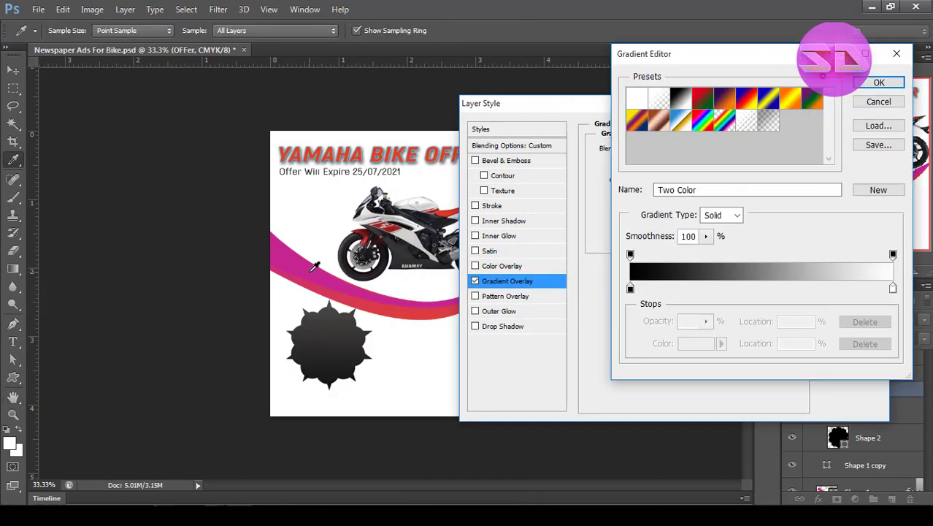
{"action": "double_click", "coordinate": [630, 289]}
{"action": "left_click", "coordinate": [310, 271]}
{"action": "left_click", "coordinate": [861, 109]}
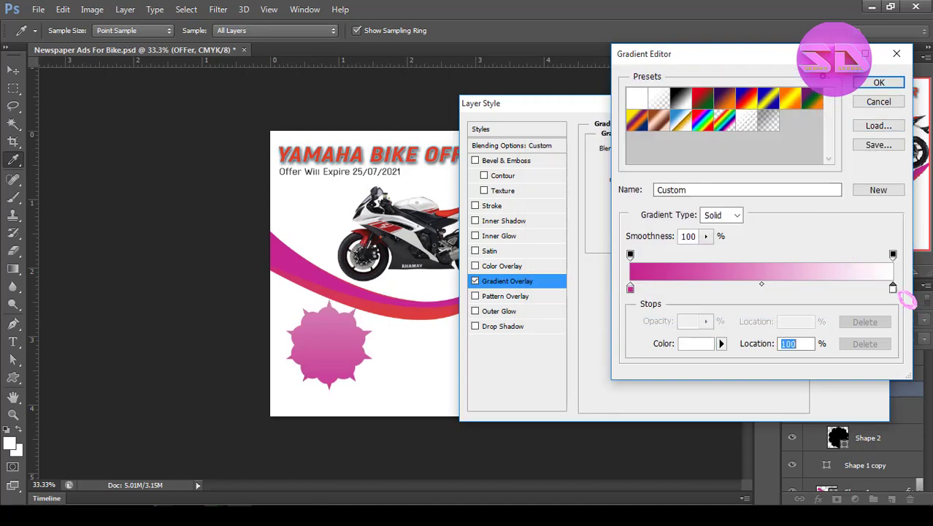
{"action": "double_click", "coordinate": [892, 288]}
{"action": "left_click", "coordinate": [446, 207]}
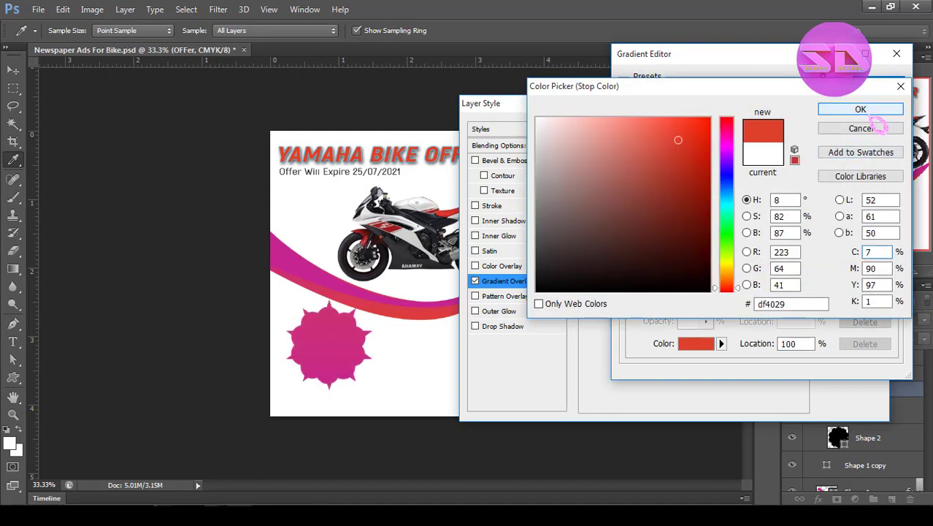
{"action": "left_click", "coordinate": [861, 109]}
{"action": "left_click", "coordinate": [882, 84]}
Compare the Radial, Angle, Reflected and Diamond styles for the badge's gradient overlay.
{"action": "left_click", "coordinate": [679, 197]}
{"action": "left_click", "coordinate": [676, 234]}
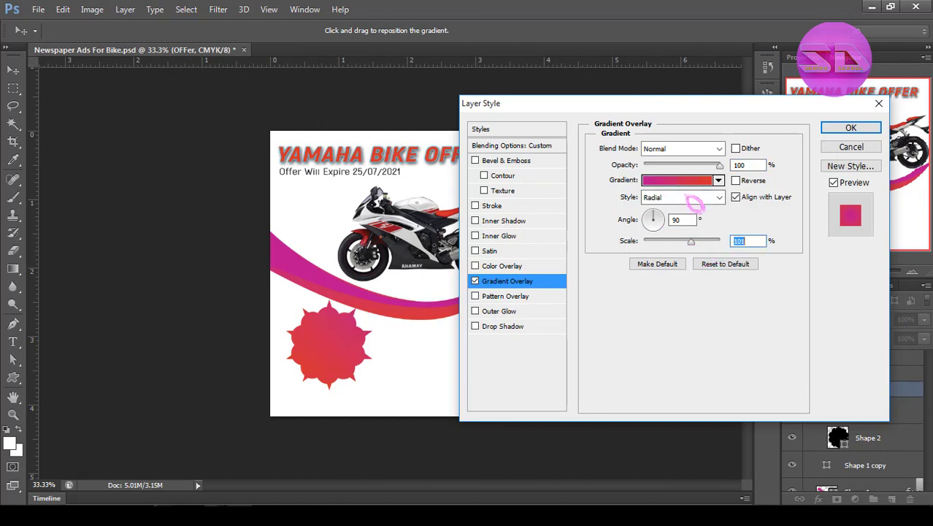
{"action": "left_click", "coordinate": [684, 197]}
{"action": "left_click", "coordinate": [673, 231]}
{"action": "left_click", "coordinate": [671, 197]}
{"action": "left_click", "coordinate": [670, 243]}
{"action": "left_click", "coordinate": [670, 197]}
{"action": "left_click", "coordinate": [669, 254]}
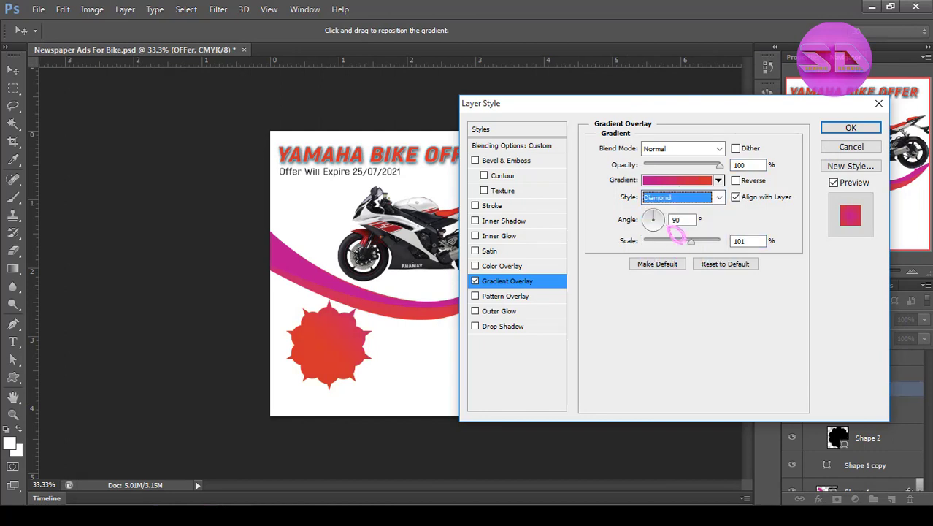
{"action": "left_click", "coordinate": [671, 198]}
{"action": "left_click", "coordinate": [671, 223]}
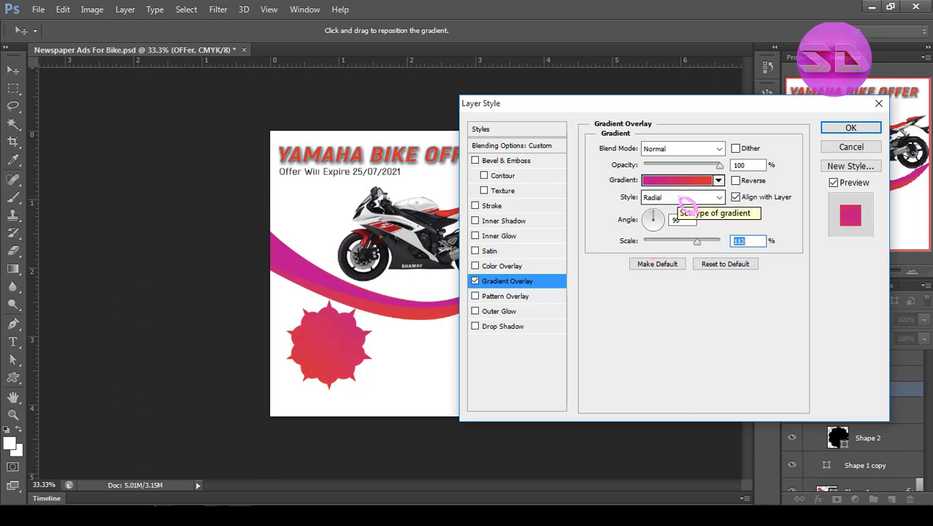
{"action": "left_click", "coordinate": [684, 198]}
{"action": "left_click", "coordinate": [673, 223]}
{"action": "left_click", "coordinate": [682, 198]}
{"action": "left_click", "coordinate": [673, 231]}
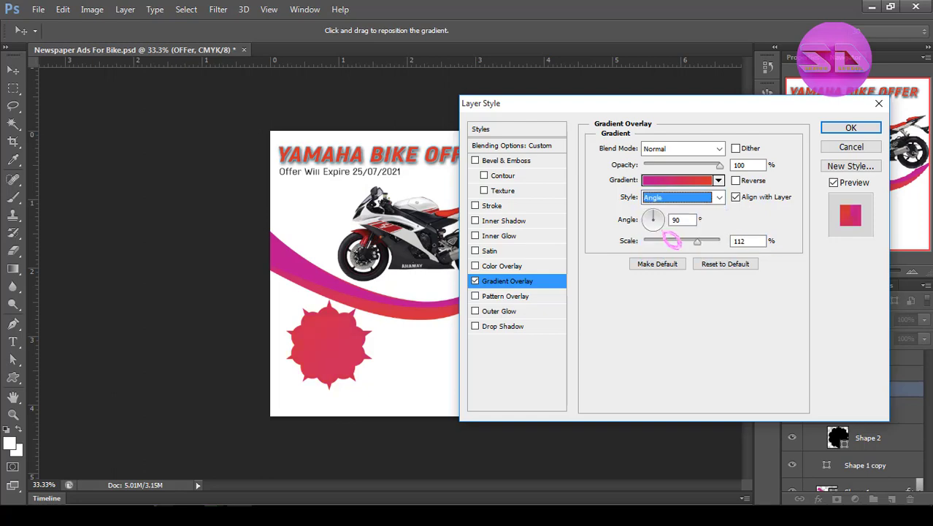
Set the badge's gradient overlay to Radial style at 150% scale, apply it and collapse the OFFer group.
{"action": "left_click", "coordinate": [683, 197]}
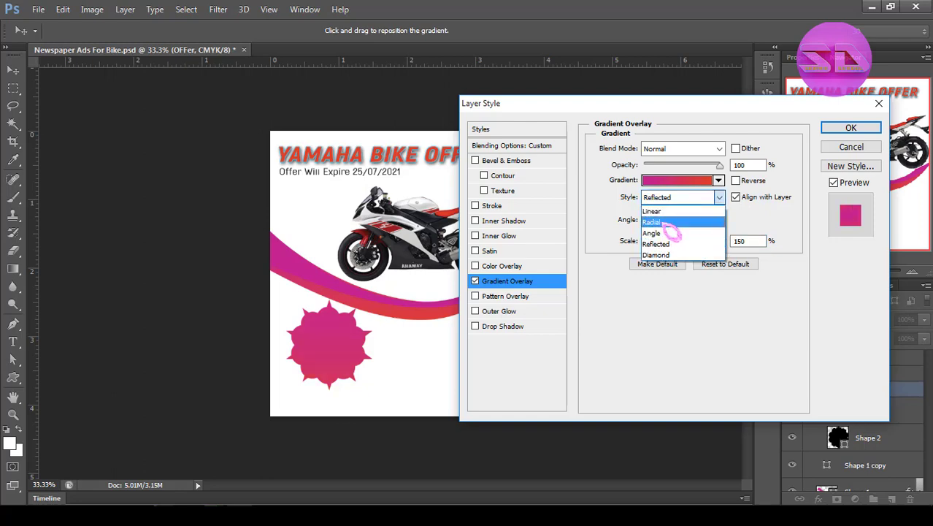
{"action": "left_click", "coordinate": [672, 223]}
{"action": "left_click", "coordinate": [851, 128]}
{"action": "left_click", "coordinate": [819, 370]}
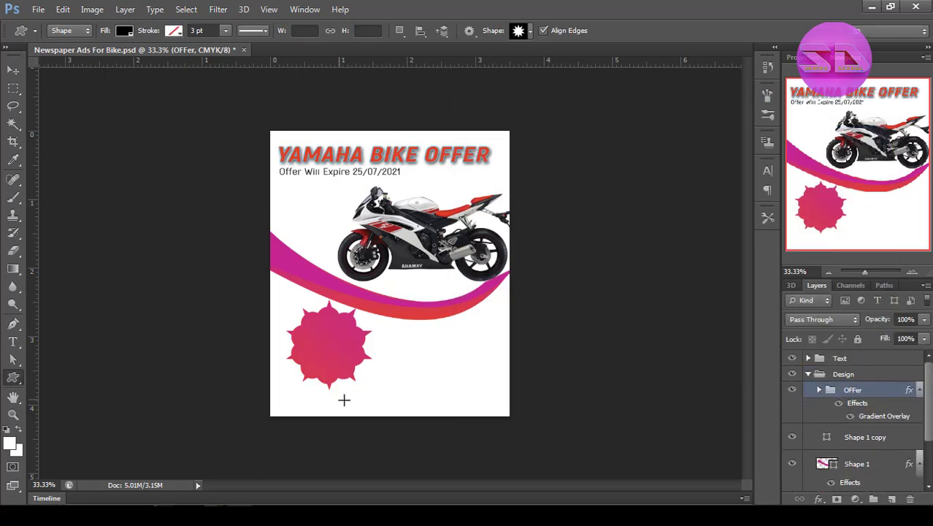
Move the OFFer badge above the curve, in front of the motorcycle, and scale it down with Free Transform.
{"action": "left_click", "coordinate": [13, 69]}
{"action": "left_click_drag", "start_coordinate": [347, 356], "coordinate": [318, 222]}
{"action": "left_click", "coordinate": [319, 222], "text": "ctrl"}
{"action": "left_click", "coordinate": [299, 235], "text": "ctrl"}
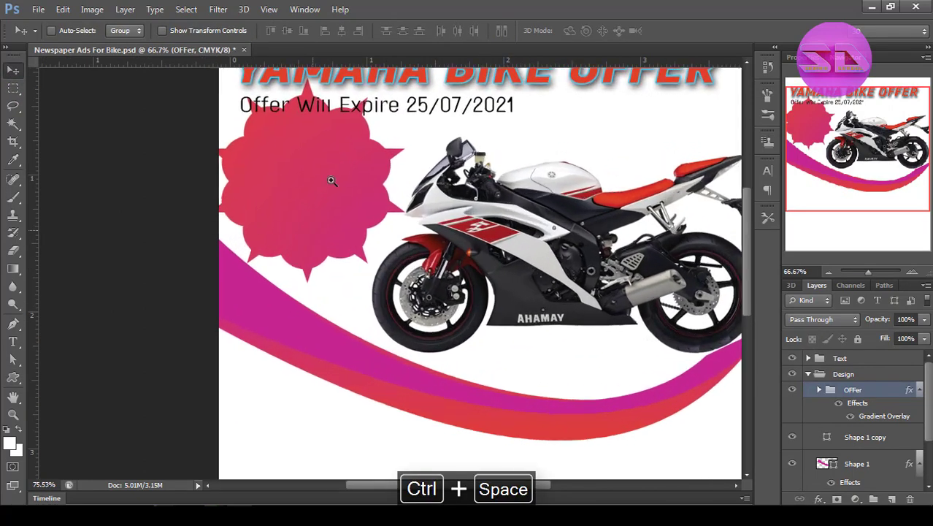
{"action": "left_click_drag", "start_coordinate": [332, 178], "coordinate": [323, 325]}
{"action": "key", "text": "ctrl+t"}
{"action": "left_click_drag", "start_coordinate": [154, 461], "coordinate": [203, 411]}
{"action": "key", "text": "Return"}
Fine-tune the badge's size and position so it fits between the expiry line, the curve and the motorcycle's front.
{"action": "left_click_drag", "start_coordinate": [278, 350], "coordinate": [264, 349]}
{"action": "key", "text": "ctrl+t"}
{"action": "left_click_drag", "start_coordinate": [360, 411], "coordinate": [370, 422]}
{"action": "left_click_drag", "start_coordinate": [306, 358], "coordinate": [325, 360]}
{"action": "key", "text": "Return"}
{"action": "left_click", "coordinate": [326, 361], "text": "alt"}
{"action": "left_click", "coordinate": [326, 362], "text": "alt"}
{"action": "left_click", "coordinate": [328, 363], "text": "alt"}
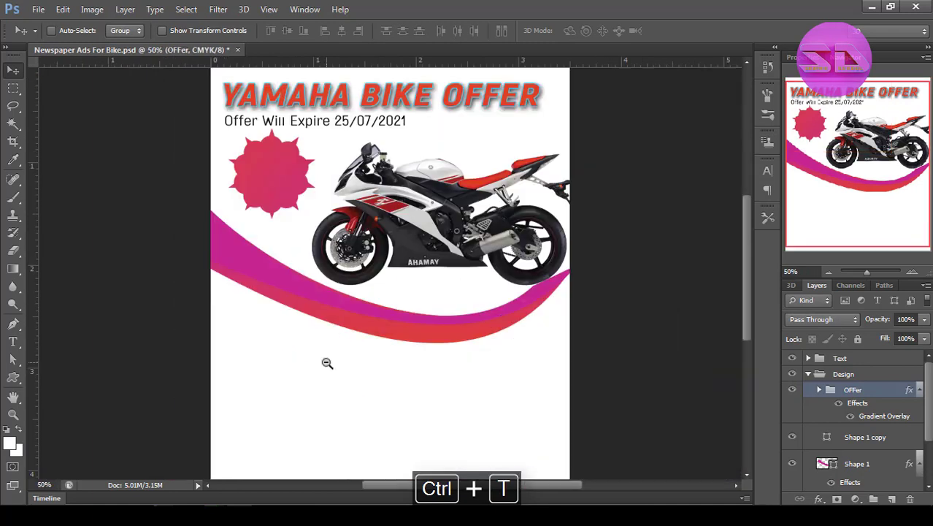
{"action": "key", "text": "ctrl+t"}
{"action": "left_click_drag", "start_coordinate": [316, 218], "coordinate": [298, 211]}
{"action": "key", "text": "Return"}
Collapse the Design group and add the text "50" on the badge inside the Text group.
{"action": "left_click", "coordinate": [808, 374]}
{"action": "left_click", "coordinate": [809, 358]}
{"action": "left_click", "coordinate": [840, 359]}
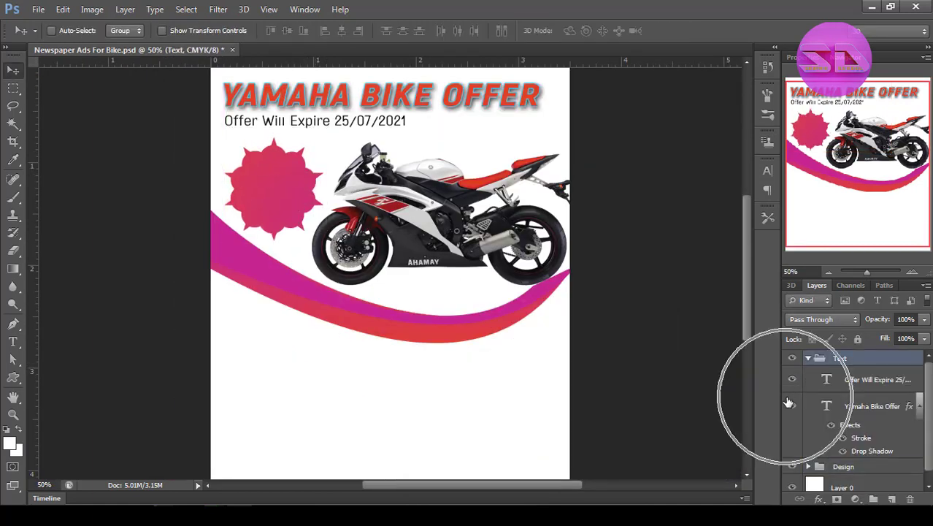
{"action": "left_click", "coordinate": [13, 342]}
{"action": "left_click", "coordinate": [263, 186]}
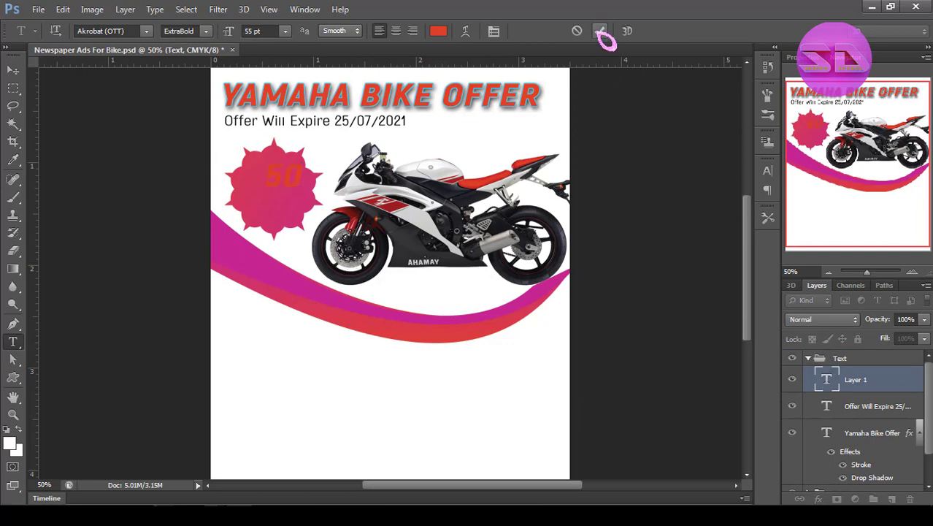
{"action": "left_click", "coordinate": [599, 31]}
Group the 50 text and add separate "%" and "Off" text layers inside that group.
{"action": "key", "text": "ctrl+g"}
{"action": "left_click", "coordinate": [856, 398]}
{"action": "left_click", "coordinate": [265, 196]}
{"action": "type", "text": "%"}
{"action": "left_click", "coordinate": [600, 31]}
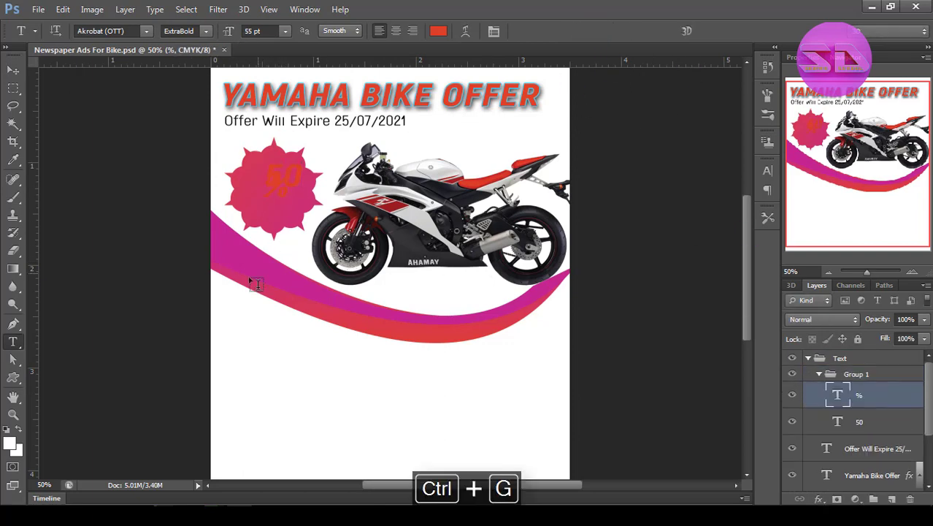
{"action": "left_click", "coordinate": [221, 292]}
{"action": "type", "text": "0"}
{"action": "left_click", "coordinate": [599, 31]}
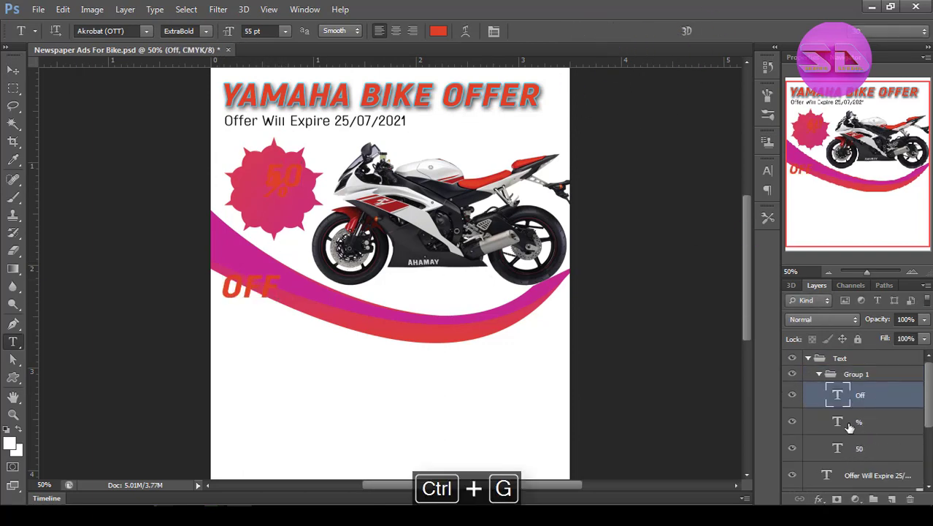
Change the color of the 50 text to white.
{"action": "double_click", "coordinate": [835, 450]}
{"action": "left_click", "coordinate": [438, 32]}
{"action": "left_click", "coordinate": [539, 118]}
{"action": "left_click", "coordinate": [861, 109]}
{"action": "left_click", "coordinate": [600, 31]}
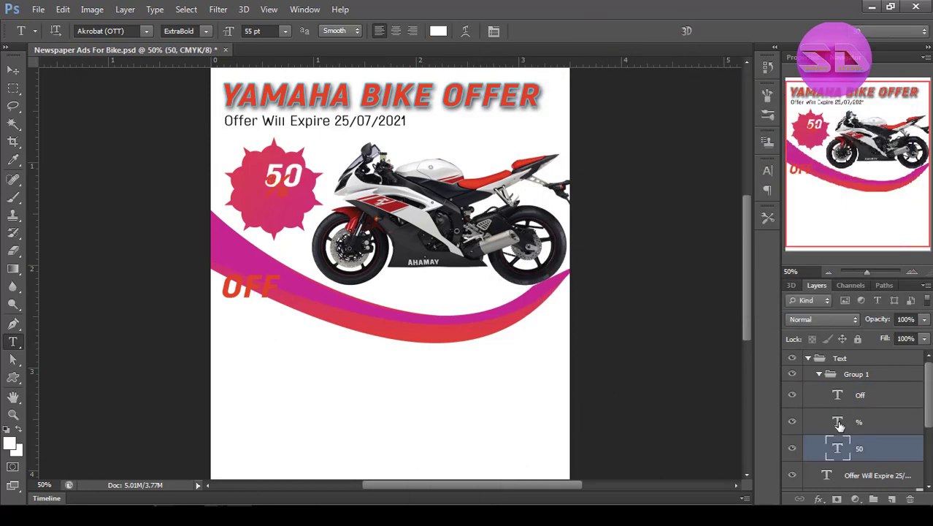
Apply a white color overlay to the group holding the 50, % and Off texts.
{"action": "right_click", "coordinate": [875, 376]}
{"action": "left_click", "coordinate": [781, 32]}
{"action": "left_click", "coordinate": [500, 265]}
{"action": "left_click", "coordinate": [739, 145]}
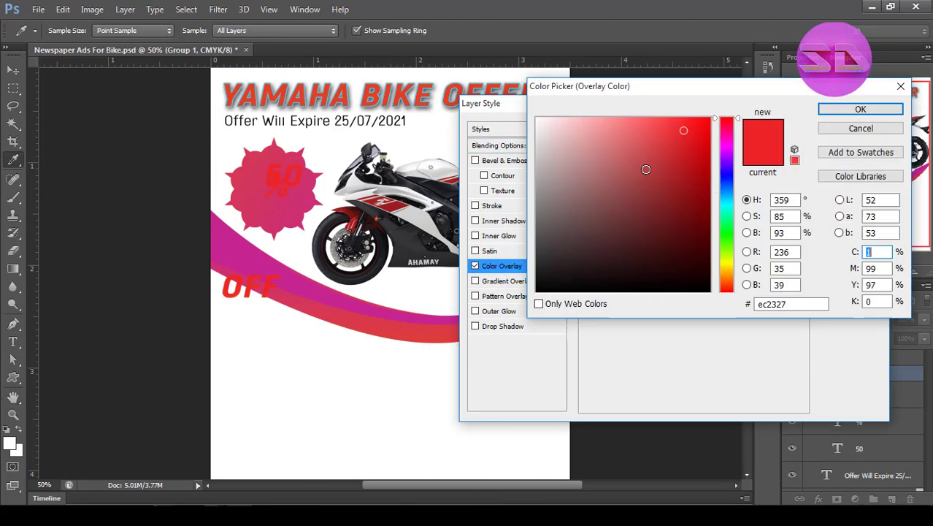
{"action": "left_click", "coordinate": [538, 118]}
{"action": "left_click", "coordinate": [877, 109]}
{"action": "left_click", "coordinate": [860, 127]}
Move the Off text from the curve up to the badge's lower edge.
{"action": "left_click", "coordinate": [882, 418]}
{"action": "key", "text": "ctrl+space"}
{"action": "left_click", "coordinate": [309, 258], "text": "ctrl"}
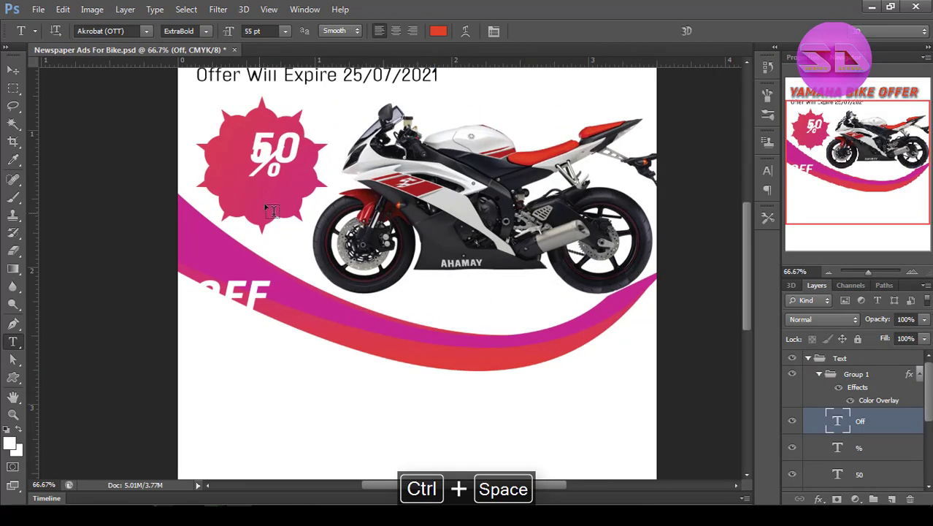
{"action": "left_click_drag", "start_coordinate": [246, 307], "coordinate": [305, 243]}
Move the 50 text to the middle of the badge and enlarge it with Free Transform.
{"action": "left_click", "coordinate": [863, 475]}
{"action": "left_click", "coordinate": [15, 70]}
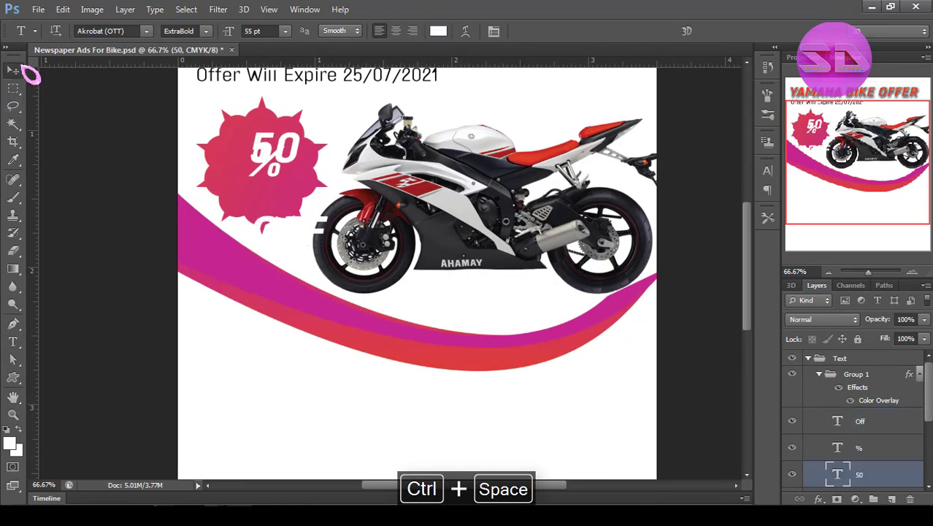
{"action": "left_click_drag", "start_coordinate": [294, 155], "coordinate": [302, 200]}
{"action": "key", "text": "ctrl+t"}
{"action": "left_click_drag", "start_coordinate": [273, 178], "coordinate": [319, 129]}
{"action": "key", "text": "Return"}
Scale the % sign to about 54% and place it at the upper right of the 50.
{"action": "left_click", "coordinate": [863, 444]}
{"action": "key", "text": "ctrl+t"}
{"action": "left_click", "coordinate": [667, 31]}
{"action": "key", "text": "ctrl+space"}
{"action": "left_click", "coordinate": [289, 182], "text": "ctrl"}
{"action": "key", "text": "ctrl+t"}
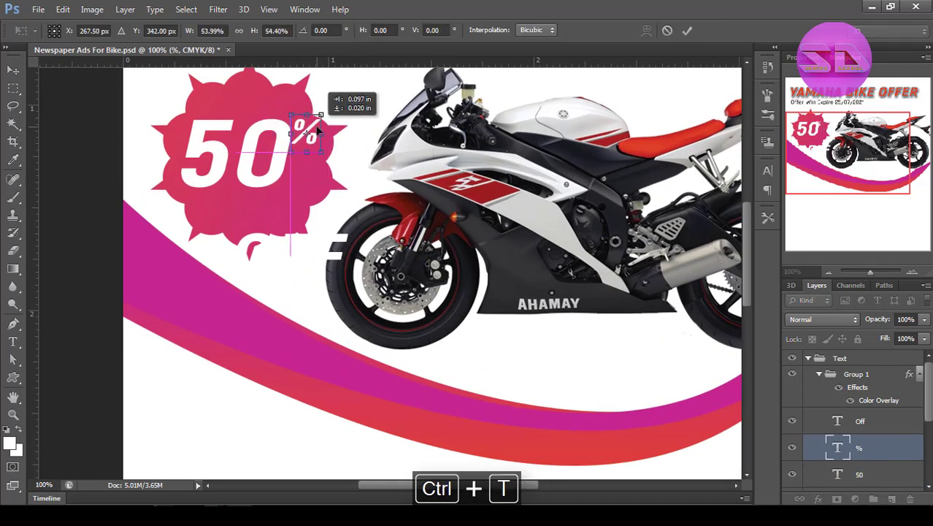
{"action": "left_click", "coordinate": [687, 30]}
Scale down the Off text and place it inside the badge, just below the 50.
{"action": "left_click", "coordinate": [307, 257], "text": "ctrl"}
{"action": "key", "text": "ctrl+t"}
{"action": "left_click_drag", "start_coordinate": [301, 250], "coordinate": [313, 219]}
{"action": "key", "text": "Return"}
Enlarge the 50 text slightly with Free Transform so it fills more of the badge.
{"action": "left_click", "coordinate": [860, 474]}
{"action": "key", "text": "ctrl+t"}
{"action": "key", "text": "Return"}
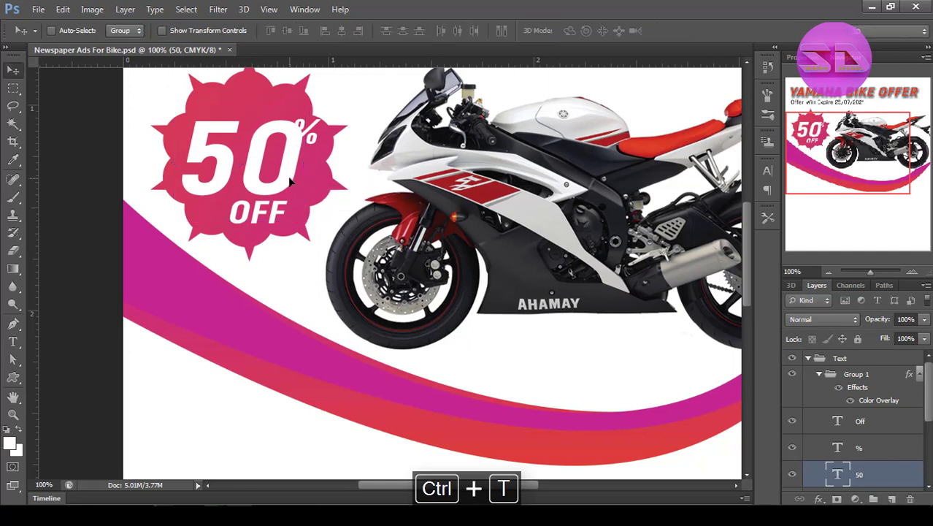
Scale the % sign down to about 84% and shift it clear of the enlarged 50.
{"action": "left_click", "coordinate": [859, 442]}
{"action": "key", "text": "ctrl+t"}
{"action": "left_click_drag", "start_coordinate": [289, 153], "coordinate": [294, 148]}
{"action": "left_click_drag", "start_coordinate": [303, 134], "coordinate": [317, 135]}
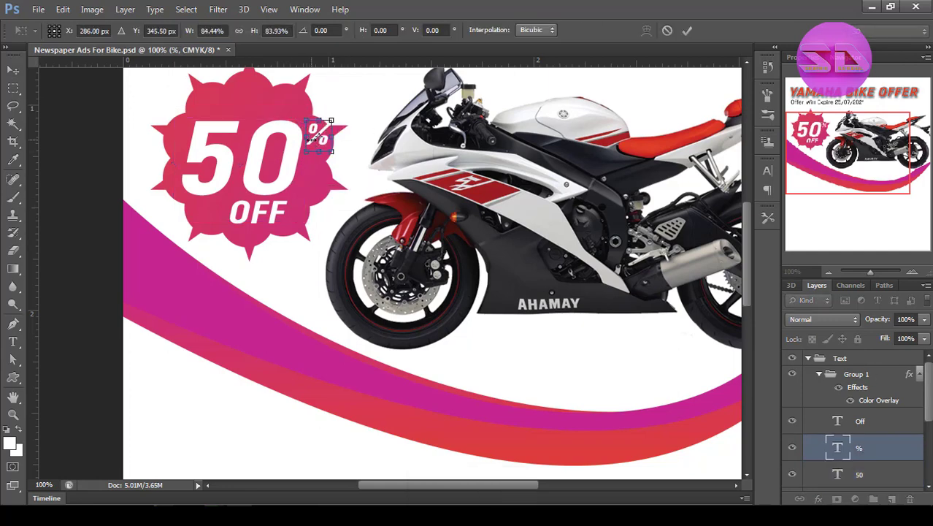
{"action": "key", "text": "Return"}
Stretch the 50 text a little further with Free Transform and view the whole ad.
{"action": "left_click", "coordinate": [859, 474]}
{"action": "key", "text": "ctrl+t"}
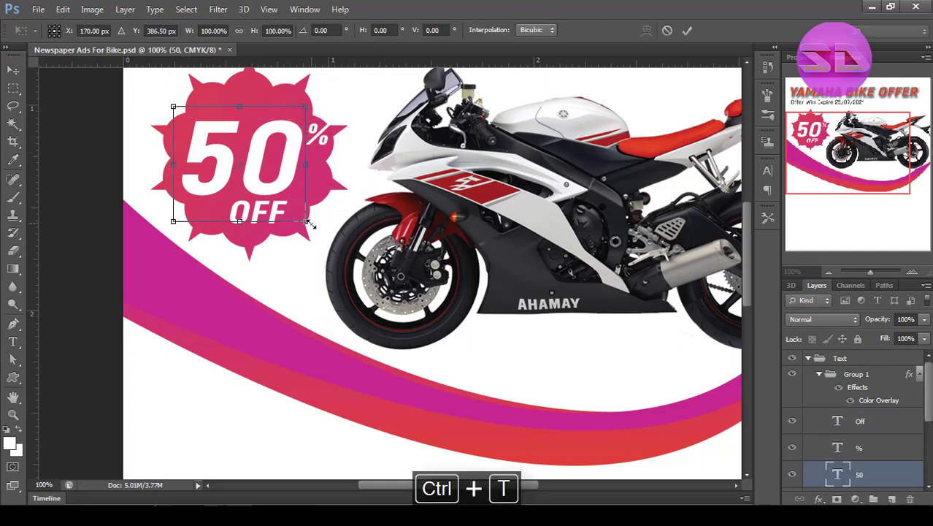
{"action": "left_click_drag", "start_coordinate": [307, 222], "coordinate": [312, 228]}
{"action": "key", "text": "Return"}
{"action": "left_click", "coordinate": [443, 275], "text": "ctrl+alt"}
{"action": "left_click", "coordinate": [444, 275], "text": "ctrl+alt"}
{"action": "left_click", "coordinate": [444, 274], "text": "ctrl+alt"}
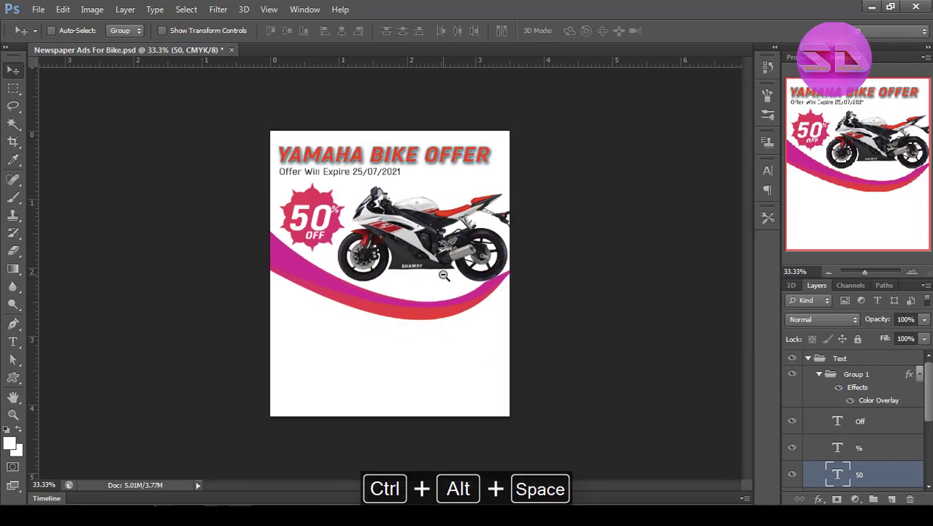
Select the 50% Off text group together with the OFFer badge group and align their centers.
{"action": "left_click", "coordinate": [872, 424], "text": "shift"}
{"action": "left_click_drag", "start_coordinate": [928, 392], "coordinate": [928, 450]}
{"action": "left_click", "coordinate": [857, 376]}
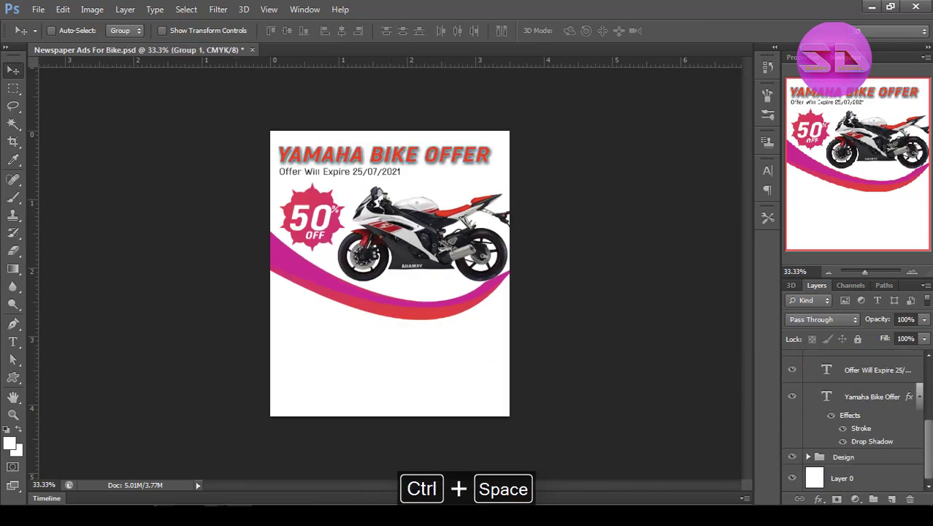
{"action": "left_click", "coordinate": [808, 457]}
{"action": "left_click", "coordinate": [865, 475]}
{"action": "left_click", "coordinate": [288, 31]}
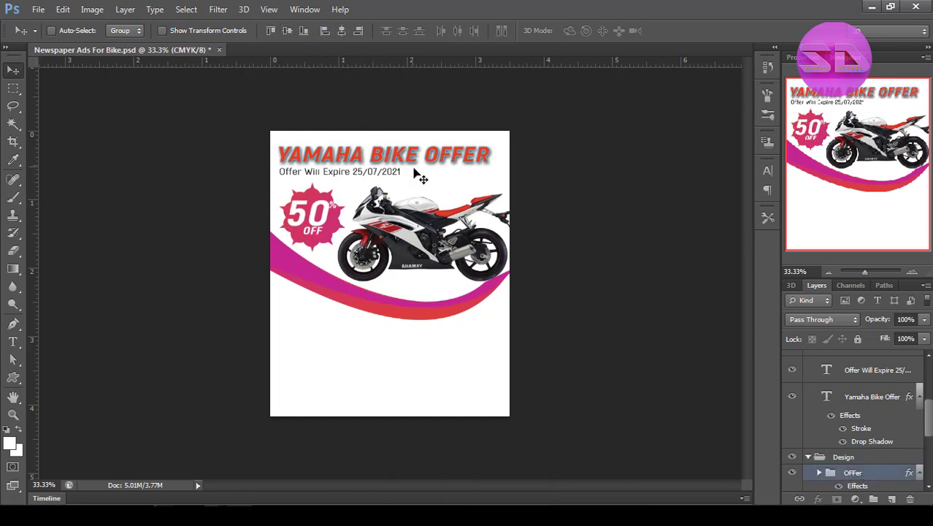
Nudge the 50% Off text group slightly down on the badge, keeping its layer effects on.
{"action": "scroll", "coordinate": [877, 376], "scroll_direction": "up", "scroll_amount": 5}
{"action": "left_click", "coordinate": [877, 375]}
{"action": "key", "text": "ctrl+space"}
{"action": "left_click", "coordinate": [227, 253], "text": "ctrl"}
{"action": "left_click", "coordinate": [227, 252], "text": "ctrl"}
{"action": "left_click", "coordinate": [229, 254], "text": "ctrl"}
{"action": "key", "text": "Down"}
{"action": "key", "text": "Down"}
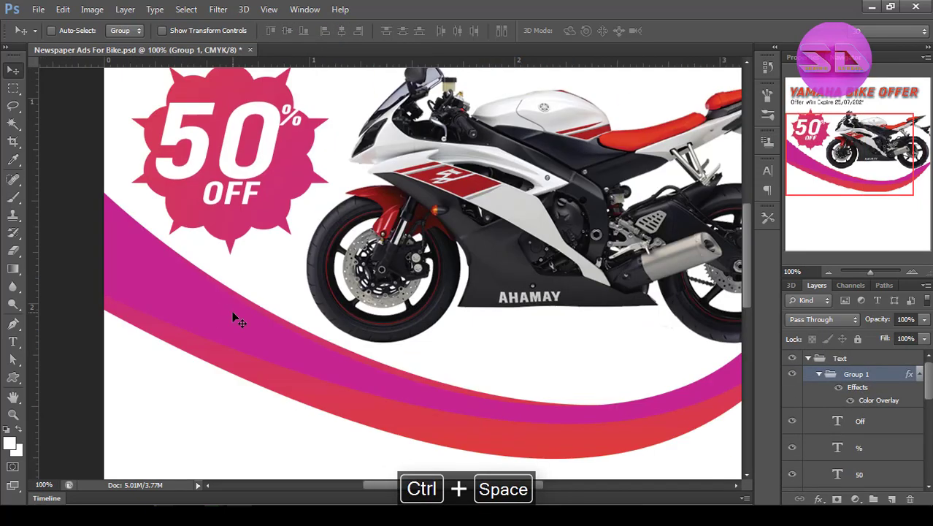
{"action": "key", "text": "Down"}
{"action": "key", "text": "Down"}
{"action": "key", "text": "Down"}
{"action": "key", "text": "Down"}
{"action": "key", "text": "Down"}
{"action": "key", "text": "Down"}
{"action": "key", "text": "Down"}
{"action": "key", "text": "Down"}
{"action": "key", "text": "Down"}
{"action": "key", "text": "Down"}
{"action": "key", "text": "Down"}
{"action": "key", "text": "Down"}
{"action": "key", "text": "Down"}
{"action": "key", "text": "Down"}
{"action": "key", "text": "ctrl+alt+space"}
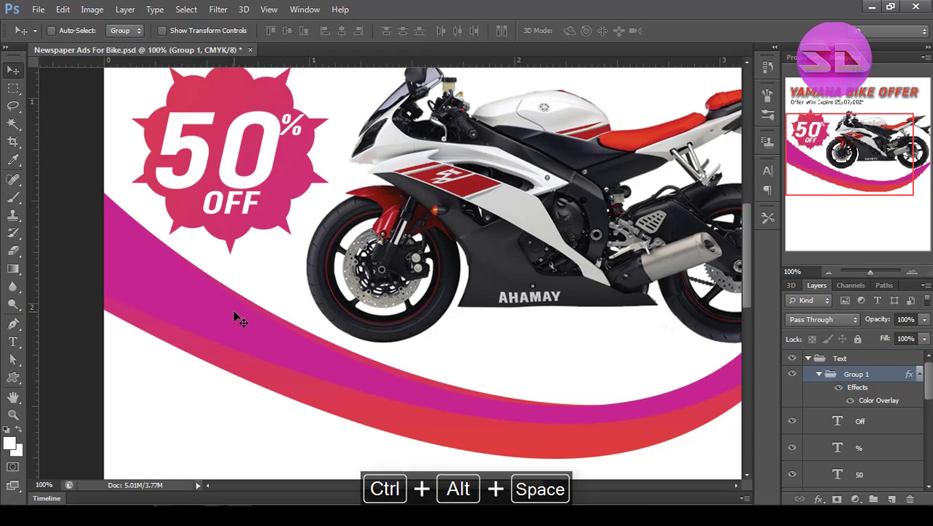
{"action": "left_click", "coordinate": [838, 387]}
{"action": "key", "text": "ctrl+alt+z"}
Add a drop shadow to the 50% Off text group with 5% spread and 15 px size.
{"action": "right_click", "coordinate": [851, 389]}
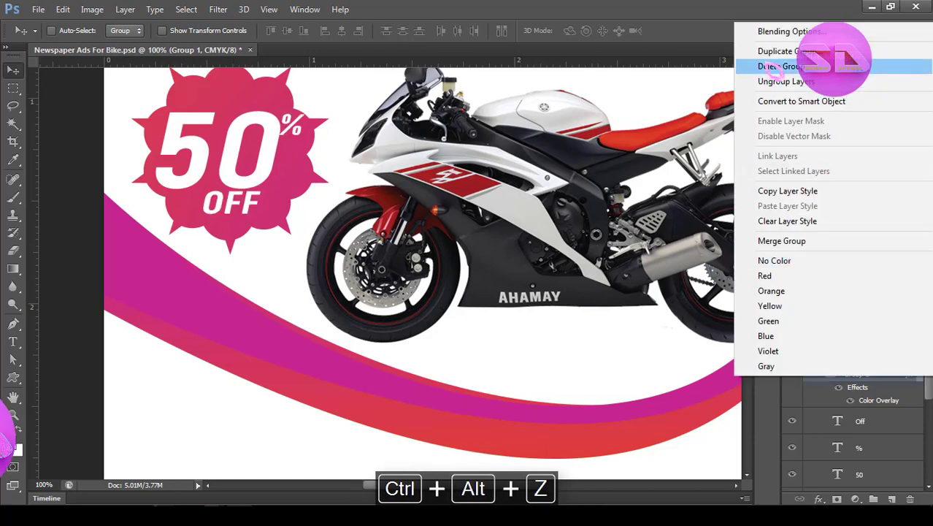
{"action": "left_click", "coordinate": [767, 29]}
{"action": "left_click", "coordinate": [484, 325]}
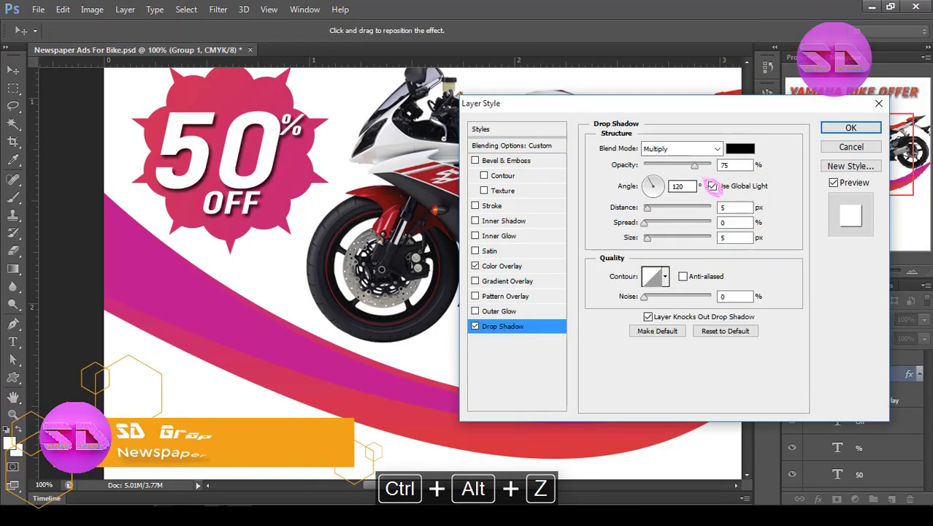
{"action": "double_click", "coordinate": [731, 223]}
{"action": "type", "text": "5"}
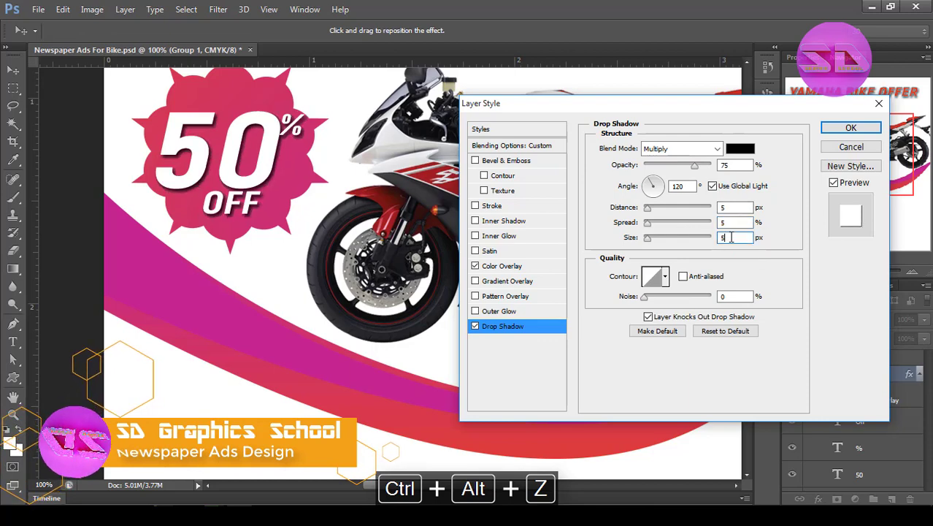
{"action": "double_click", "coordinate": [731, 238]}
{"action": "type", "text": "15"}
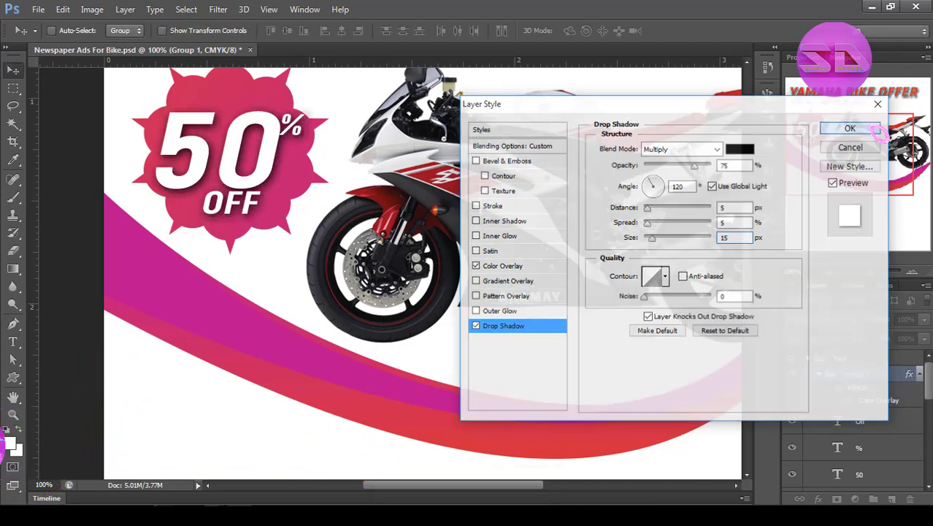
{"action": "key", "text": "Return"}
Confirm the drop shadow settings of the 50% Off text group and collapse the Text layer group.
{"action": "double_click", "coordinate": [719, 222]}
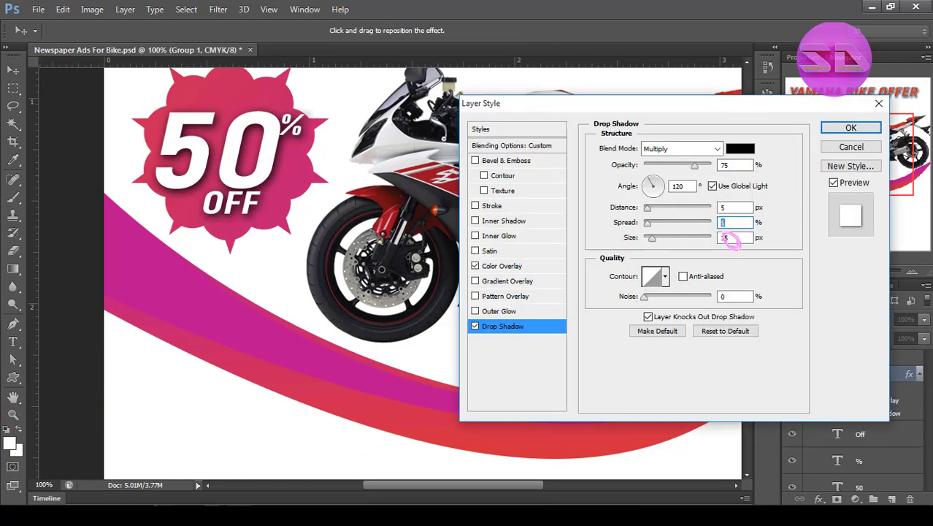
{"action": "left_click", "coordinate": [850, 128]}
{"action": "left_click", "coordinate": [579, 333], "text": "ctrl+alt"}
{"action": "left_click", "coordinate": [579, 333], "text": "ctrl+alt"}
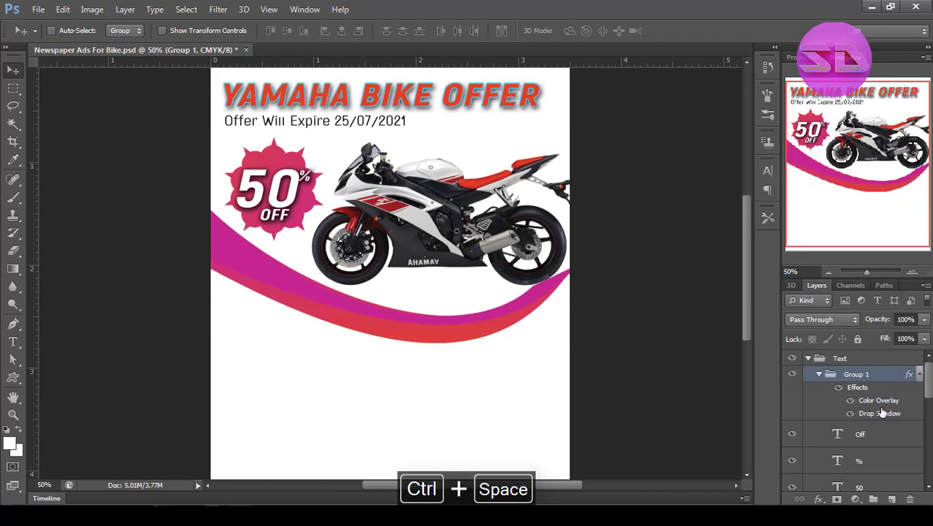
{"action": "left_click", "coordinate": [809, 360]}
{"action": "left_click", "coordinate": [832, 454]}
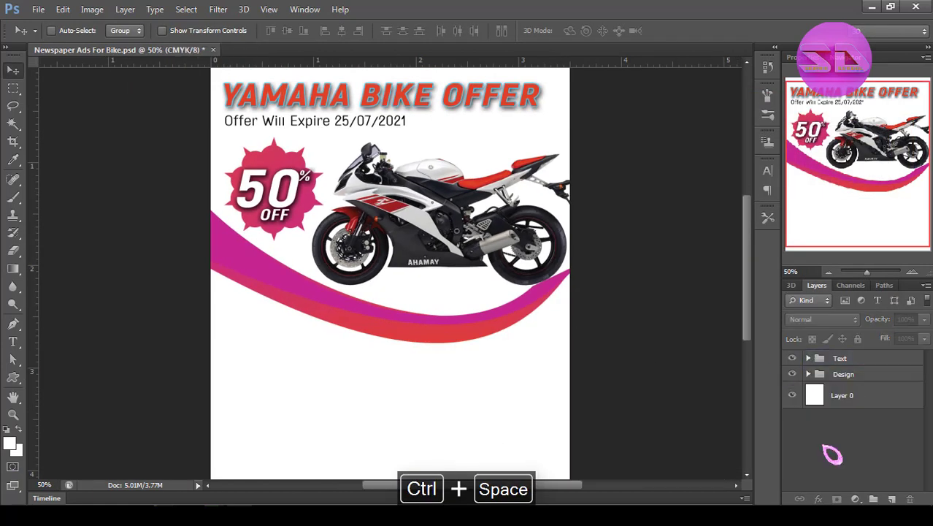
Turn on a drop shadow for the motorcycle layer in the Design group and offset and soften it roughly.
{"action": "left_click", "coordinate": [807, 374]}
{"action": "scroll", "coordinate": [854, 424], "scroll_direction": "down", "scroll_amount": 2}
{"action": "left_click", "coordinate": [862, 451]}
{"action": "right_click", "coordinate": [861, 451]}
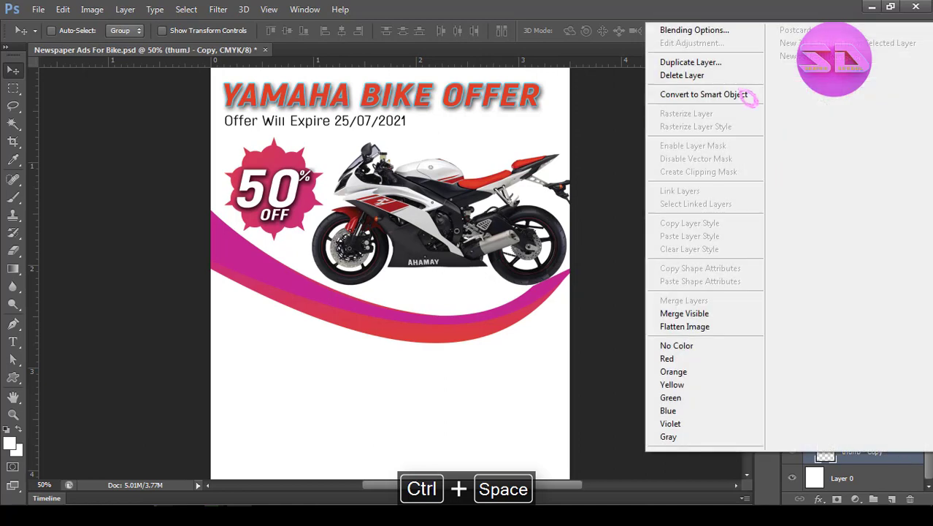
{"action": "left_click", "coordinate": [701, 30]}
{"action": "left_click", "coordinate": [511, 326]}
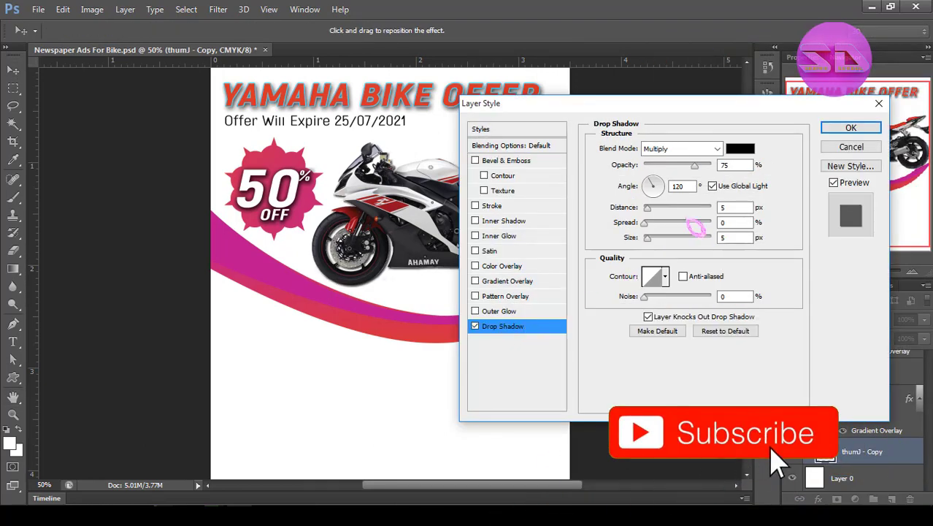
{"action": "left_click_drag", "start_coordinate": [663, 215], "coordinate": [661, 239]}
Set the motorcycle shadow to 15 px distance, 45 px size and 50% opacity, and collapse the Design group.
{"action": "double_click", "coordinate": [722, 209]}
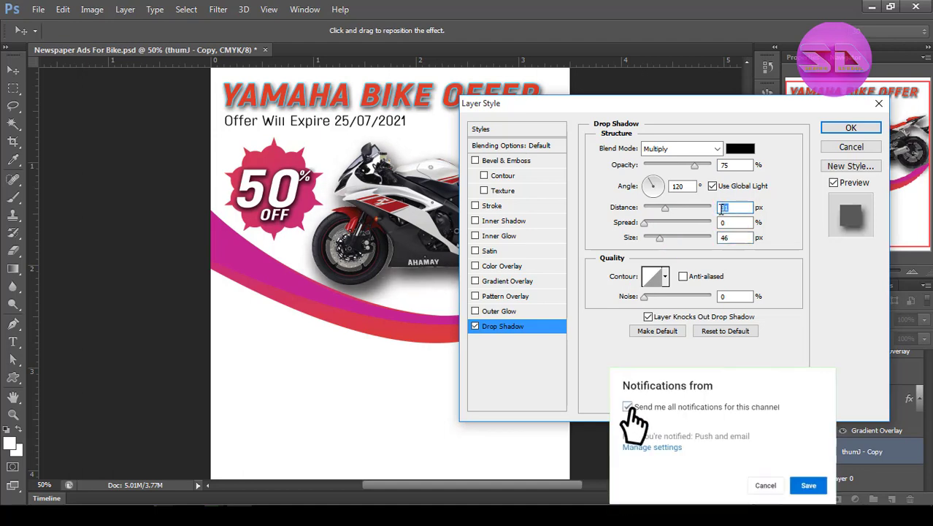
{"action": "type", "text": "15"}
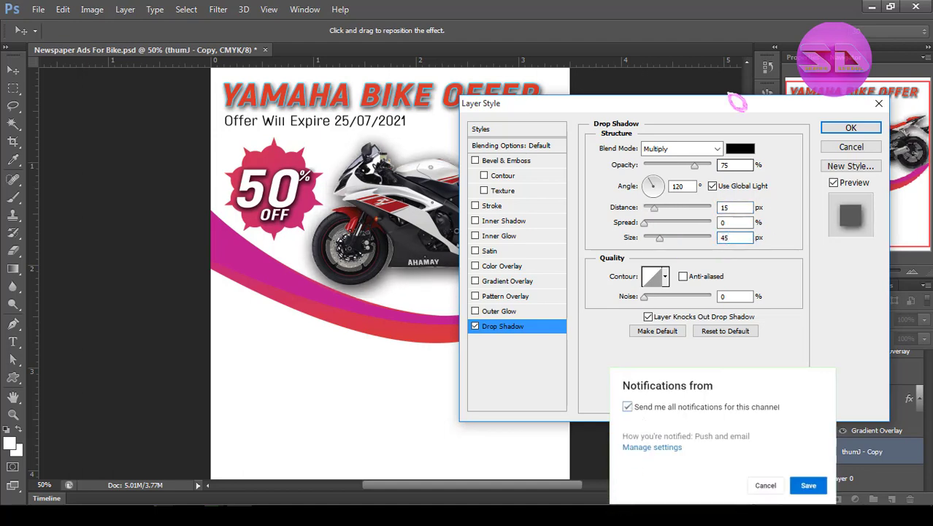
{"action": "double_click", "coordinate": [723, 165]}
{"action": "type", "text": "50"}
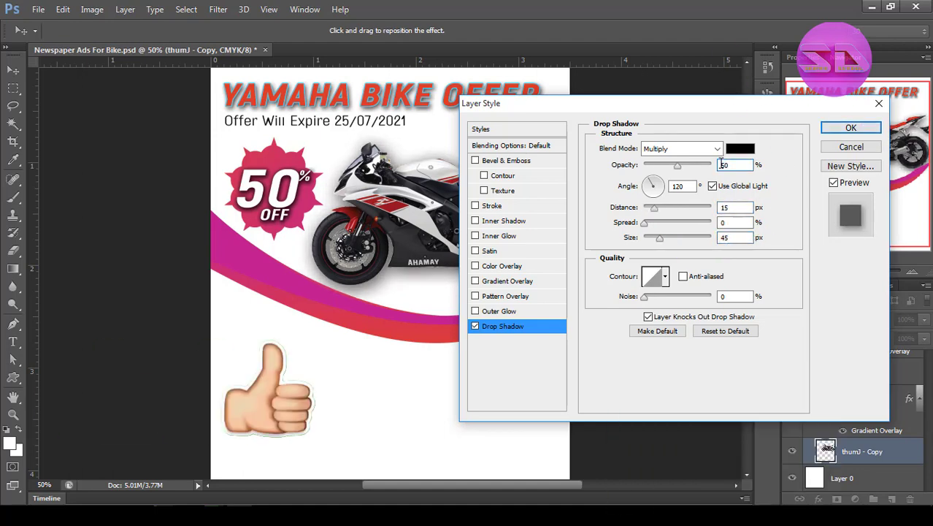
{"action": "left_click", "coordinate": [851, 128]}
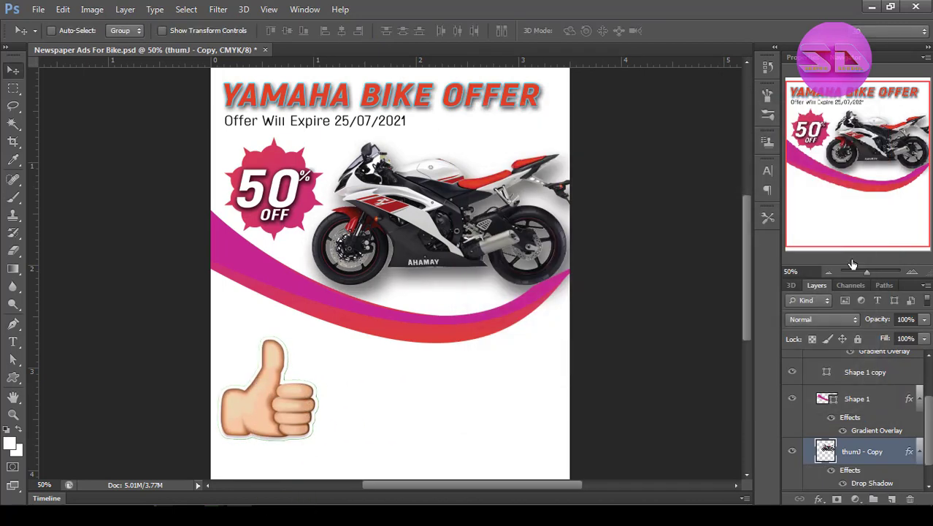
{"action": "left_click_drag", "start_coordinate": [931, 410], "coordinate": [924, 359]}
{"action": "left_click", "coordinate": [808, 374]}
{"action": "left_click", "coordinate": [829, 451]}
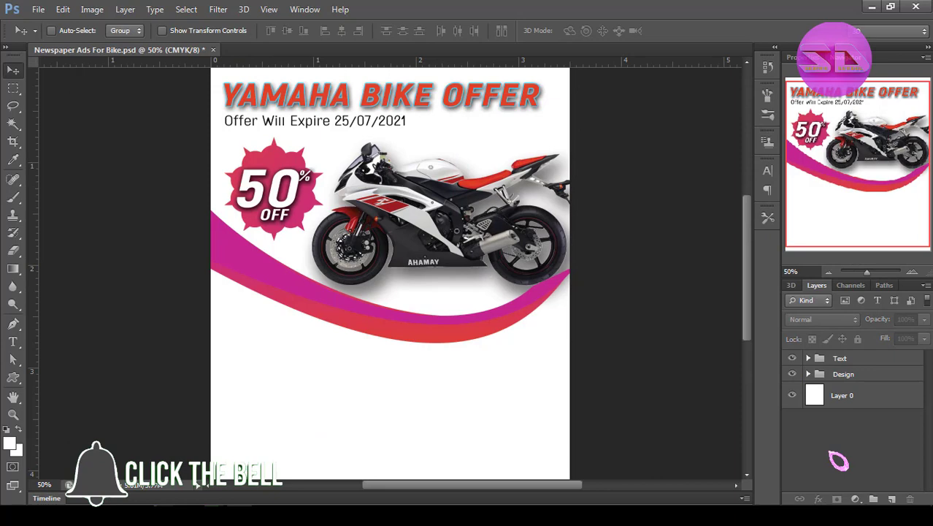
Draw a thin black rectangle in the Design group as an underline beneath the Offer Will Expire 25/07/2021 text.
{"action": "left_click", "coordinate": [808, 375]}
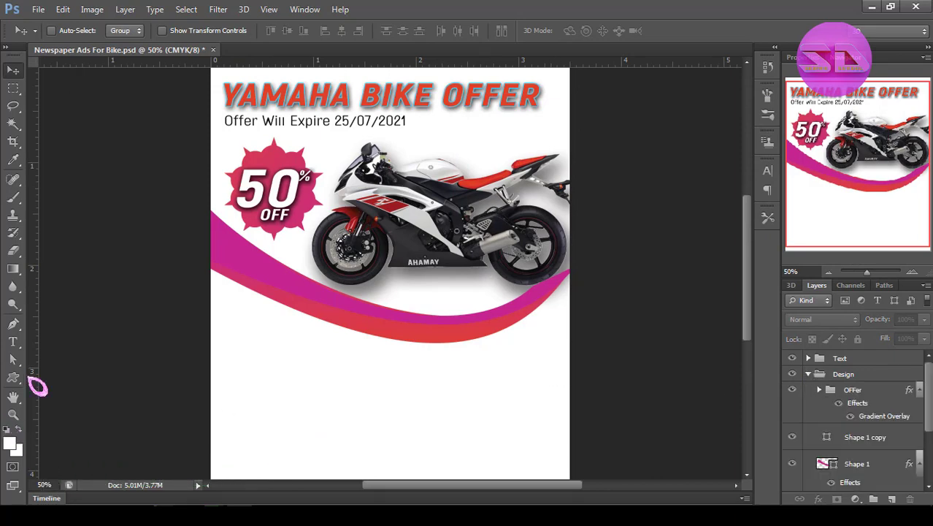
{"action": "left_click", "coordinate": [14, 378]}
{"action": "left_click", "coordinate": [453, 220]}
{"action": "right_click", "coordinate": [14, 377]}
{"action": "left_click", "coordinate": [69, 376]}
{"action": "double_click", "coordinate": [845, 375]}
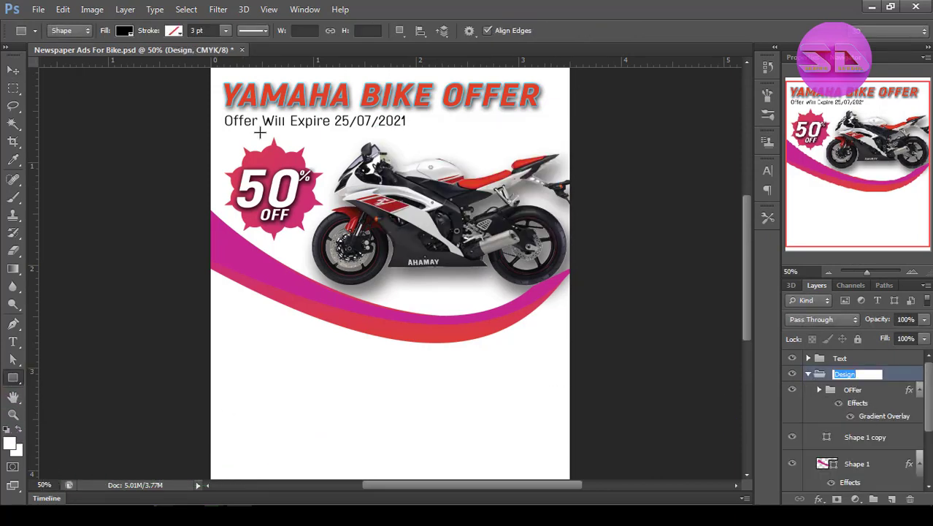
{"action": "left_click_drag", "start_coordinate": [227, 128], "coordinate": [403, 131]}
Stretch both ends of the underline rectangle with Free Transform to match the width of the expiry text.
{"action": "key", "text": "ctrl+space"}
{"action": "left_click", "coordinate": [275, 125], "text": "ctrl"}
{"action": "left_click", "coordinate": [275, 125], "text": "ctrl"}
{"action": "left_click", "coordinate": [274, 126], "text": "ctrl"}
{"action": "key", "text": "ctrl+t"}
{"action": "left_click", "coordinate": [94, 155], "text": "ctrl"}
{"action": "left_click", "coordinate": [94, 155], "text": "ctrl"}
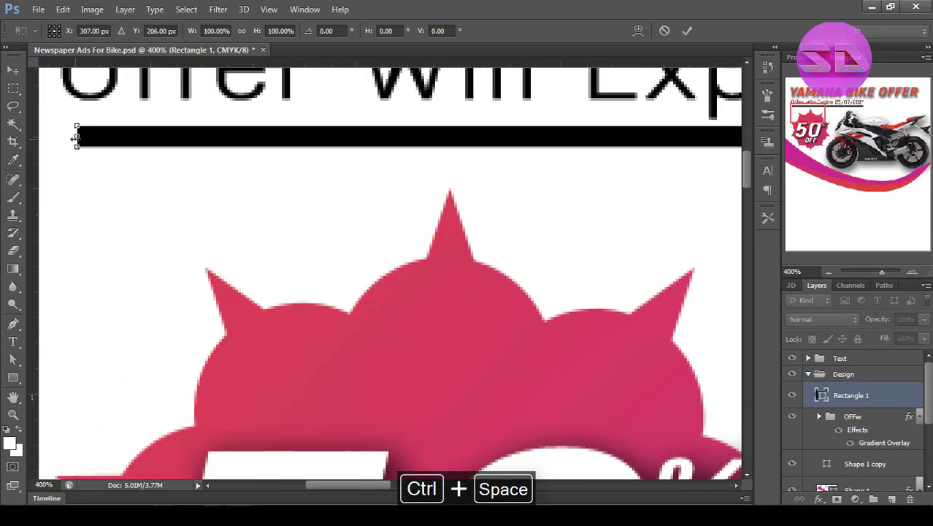
{"action": "key", "text": "space"}
{"action": "left_click_drag", "start_coordinate": [473, 151], "coordinate": [121, 222]}
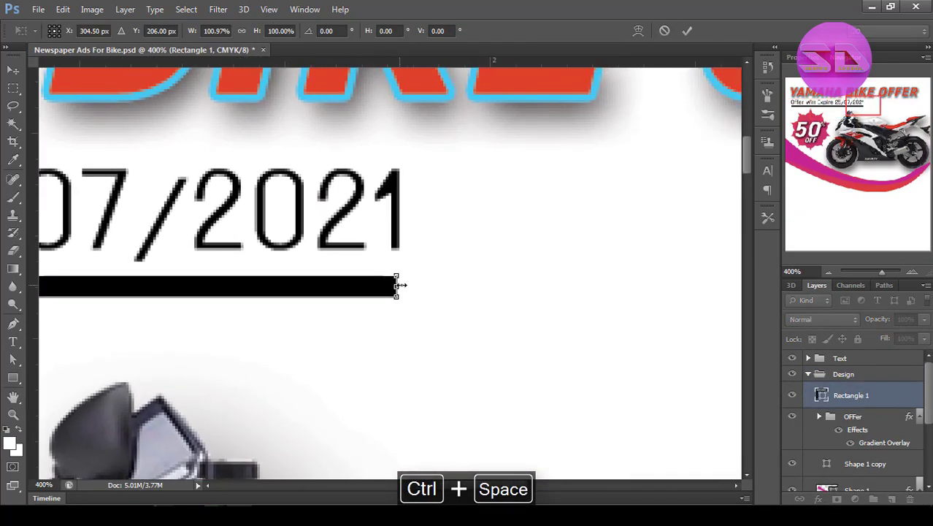
{"action": "left_click", "coordinate": [688, 30]}
{"action": "key", "text": "ctrl+alt+space"}
{"action": "left_click", "coordinate": [559, 183], "text": "ctrl+alt"}
{"action": "left_click", "coordinate": [558, 183], "text": "ctrl+alt"}
{"action": "left_click", "coordinate": [558, 183], "text": "ctrl+alt"}
{"action": "left_click", "coordinate": [559, 183], "text": "ctrl+alt"}
Fill the underline with the magenta sampled from the curve and collapse the Design group.
{"action": "double_click", "coordinate": [821, 397]}
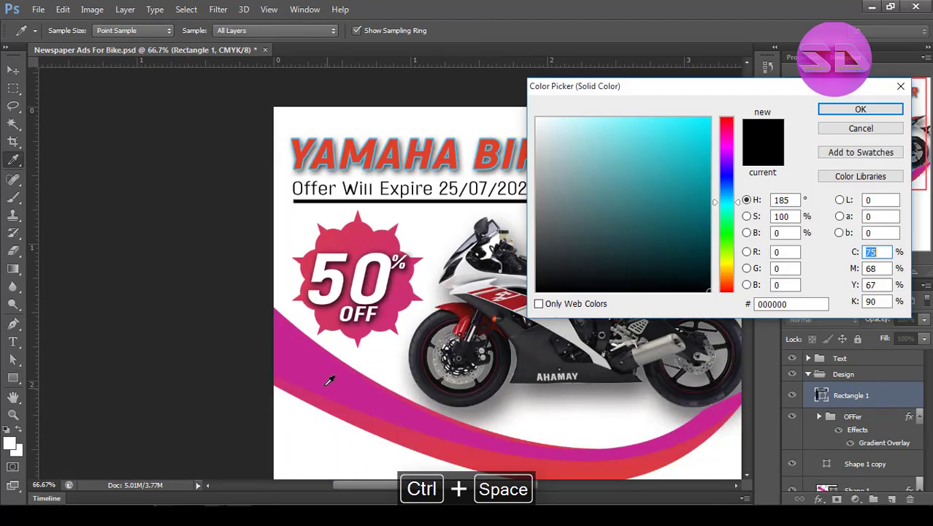
{"action": "left_click", "coordinate": [329, 377]}
{"action": "left_click", "coordinate": [841, 109]}
{"action": "left_click", "coordinate": [808, 374]}
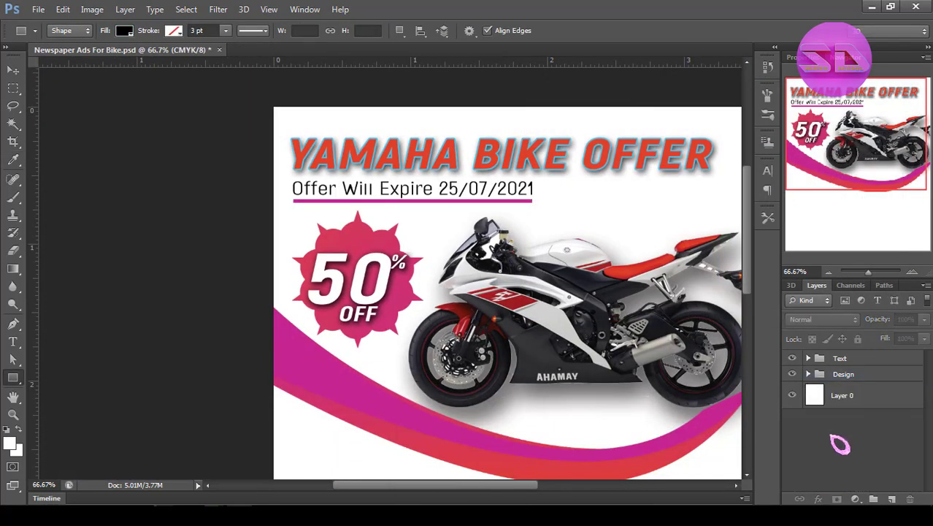
{"action": "key", "text": "ctrl+alt+space"}
{"action": "left_click", "coordinate": [441, 300], "text": "ctrl+alt"}
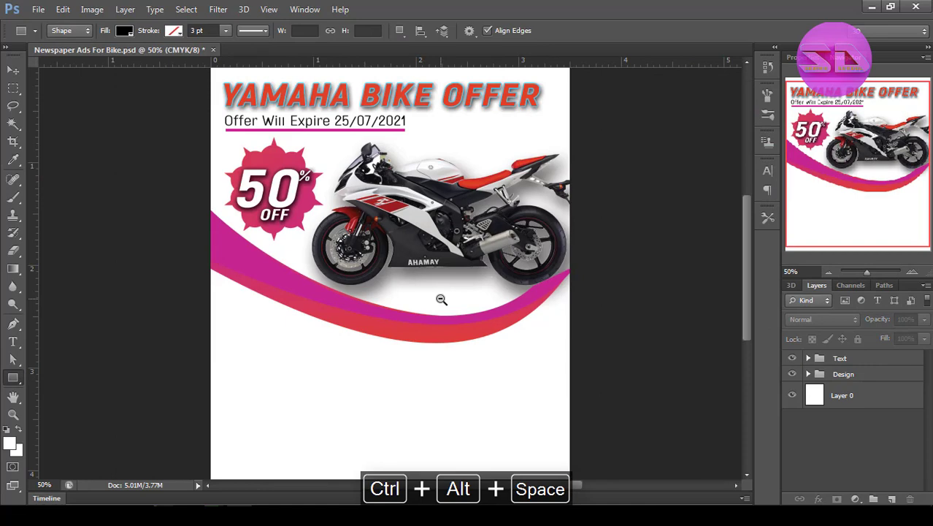
Draw a thin vertical ellipse, about 18 px by 346 px, in the blank area below the curves.
{"action": "left_click", "coordinate": [846, 374]}
{"action": "left_click", "coordinate": [443, 353], "text": "ctrl+alt"}
{"action": "right_click", "coordinate": [13, 376]}
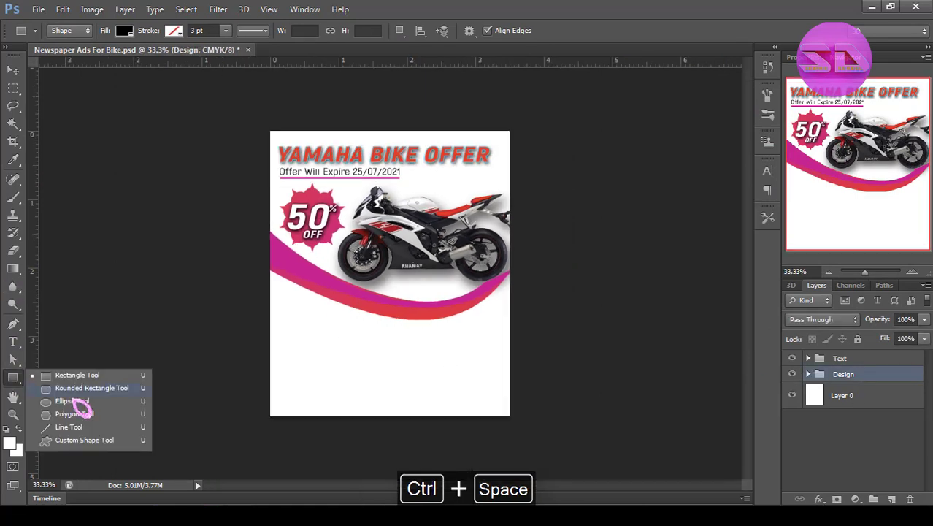
{"action": "left_click", "coordinate": [73, 441]}
{"action": "right_click", "coordinate": [13, 377]}
{"action": "left_click", "coordinate": [72, 401]}
{"action": "left_click_drag", "start_coordinate": [364, 335], "coordinate": [367, 413]}
Scale the thin ellipse down to 14 px by 322 px and move it toward the middle of the blank area.
{"action": "left_click", "coordinate": [396, 362], "text": "ctrl"}
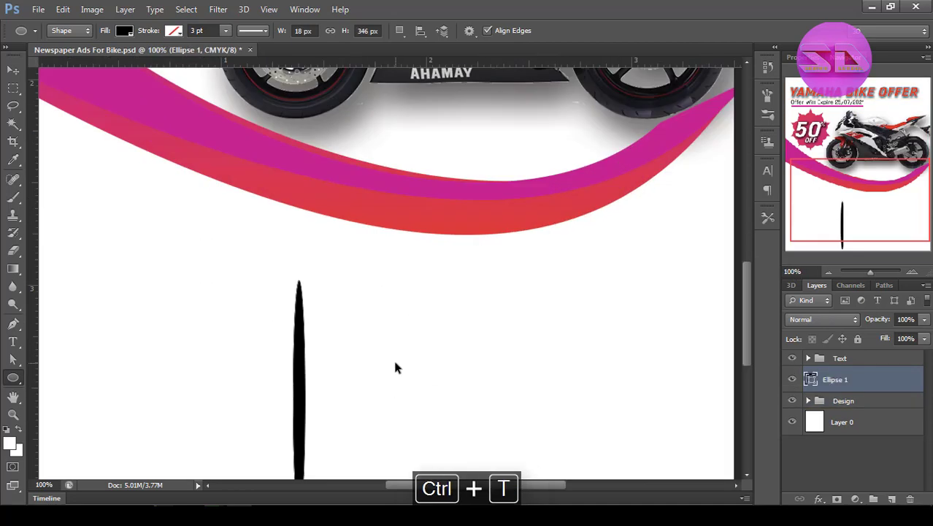
{"action": "key", "text": "ctrl+t"}
{"action": "left_click_drag", "start_coordinate": [253, 36], "coordinate": [249, 38]}
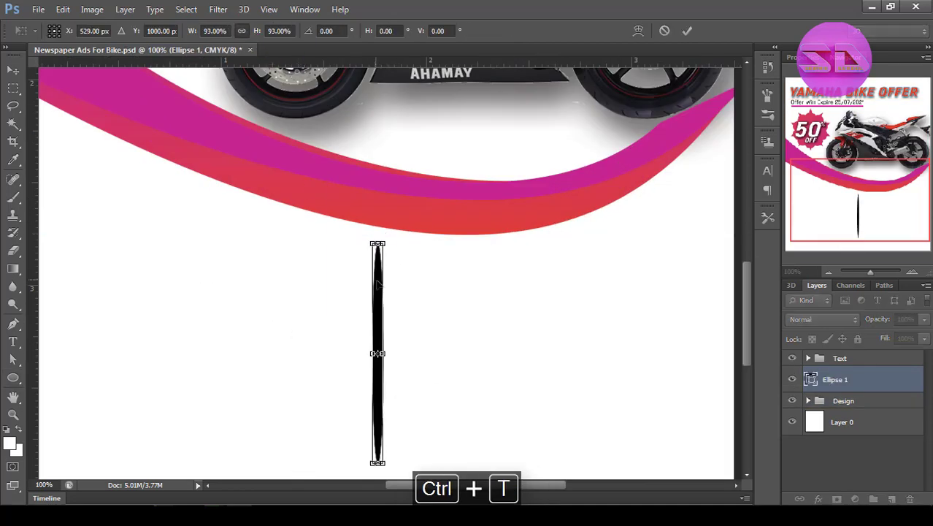
{"action": "left_click", "coordinate": [401, 344], "text": "ctrl"}
{"action": "left_click", "coordinate": [401, 344], "text": "ctrl"}
{"action": "left_click", "coordinate": [401, 344], "text": "ctrl"}
{"action": "left_click_drag", "start_coordinate": [327, 379], "coordinate": [322, 379]}
{"action": "left_click", "coordinate": [687, 31]}
{"action": "left_click", "coordinate": [473, 245], "text": "ctrl+alt"}
{"action": "left_click", "coordinate": [473, 245], "text": "ctrl+alt"}
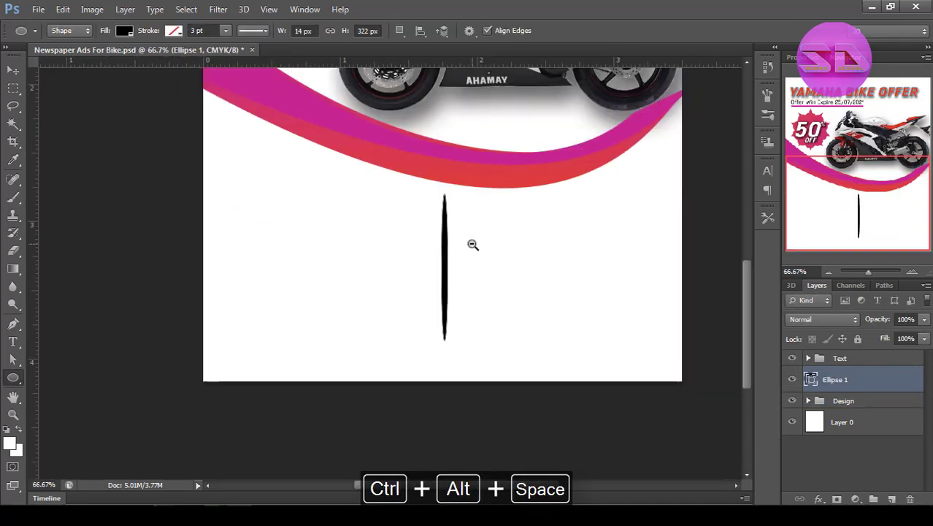
{"action": "left_click", "coordinate": [473, 245], "text": "ctrl+alt"}
Shrink the ellipse further and place it just above the bottom edge of the ad as a divider.
{"action": "left_click", "coordinate": [397, 397], "text": "ctrl"}
{"action": "left_click", "coordinate": [396, 397], "text": "ctrl"}
{"action": "left_click", "coordinate": [396, 396], "text": "ctrl"}
{"action": "key", "text": "ctrl+t"}
{"action": "left_click_drag", "start_coordinate": [372, 360], "coordinate": [388, 400]}
{"action": "key", "text": "Return"}
{"action": "left_click", "coordinate": [349, 373], "text": "ctrl+alt"}
{"action": "left_click", "coordinate": [349, 373], "text": "ctrl+alt"}
{"action": "left_click", "coordinate": [349, 374], "text": "ctrl+alt"}
{"action": "left_click", "coordinate": [349, 373], "text": "ctrl+alt"}
{"action": "left_click", "coordinate": [349, 373], "text": "ctrl+alt"}
{"action": "key", "text": "v"}
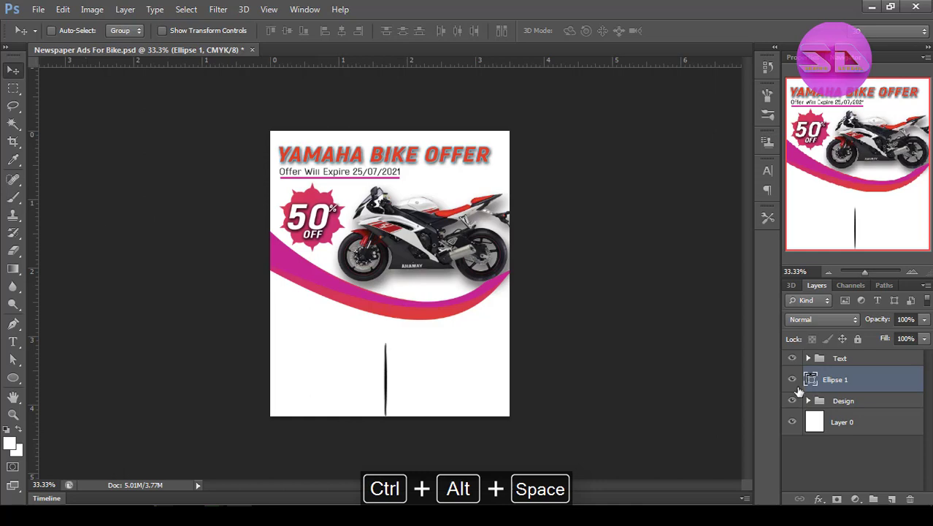
Move the ellipse layer into the Design group, beneath the motorcycle layer.
{"action": "left_click_drag", "start_coordinate": [838, 387], "coordinate": [831, 403]}
{"action": "left_click", "coordinate": [809, 374]}
{"action": "scroll", "coordinate": [808, 387], "scroll_direction": "down", "scroll_amount": 1}
{"action": "scroll", "coordinate": [803, 391], "scroll_direction": "up", "scroll_amount": 1}
{"action": "left_click", "coordinate": [793, 394]}
{"action": "left_click", "coordinate": [792, 394]}
{"action": "scroll", "coordinate": [792, 431], "scroll_direction": "down", "scroll_amount": 5}
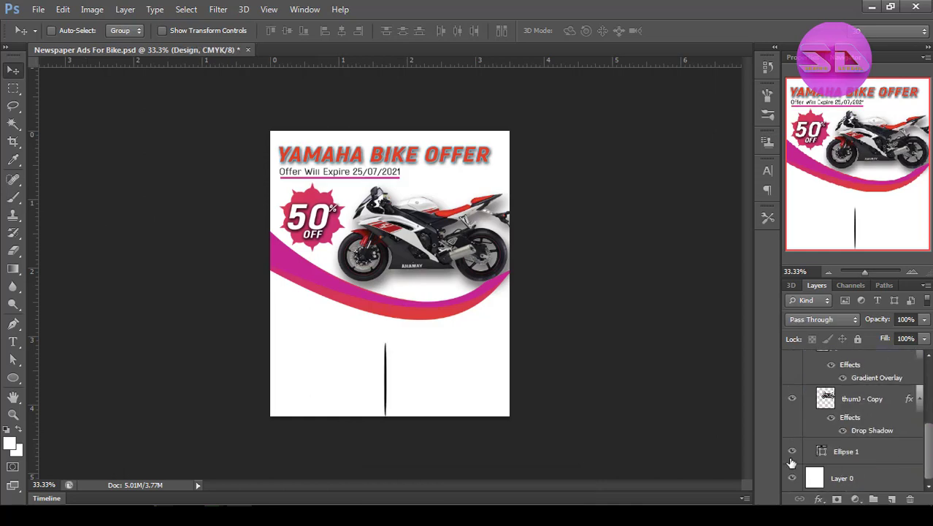
Fill the ellipse divider with magenta c4268f sampled from the curve and collapse the Design group.
{"action": "left_click", "coordinate": [860, 459]}
{"action": "double_click", "coordinate": [822, 453]}
{"action": "left_click", "coordinate": [394, 294]}
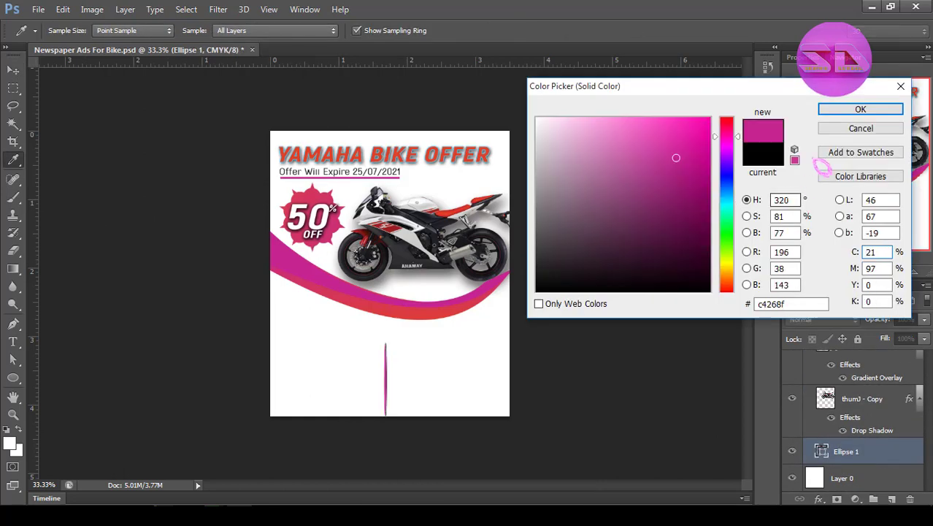
{"action": "left_click", "coordinate": [857, 108]}
{"action": "scroll", "coordinate": [900, 404], "scroll_direction": "up", "scroll_amount": 5}
{"action": "left_click", "coordinate": [808, 373]}
Add the text Contact to the Text group in 55 pt Akrobat ExtraBold below the curves.
{"action": "left_click", "coordinate": [808, 358]}
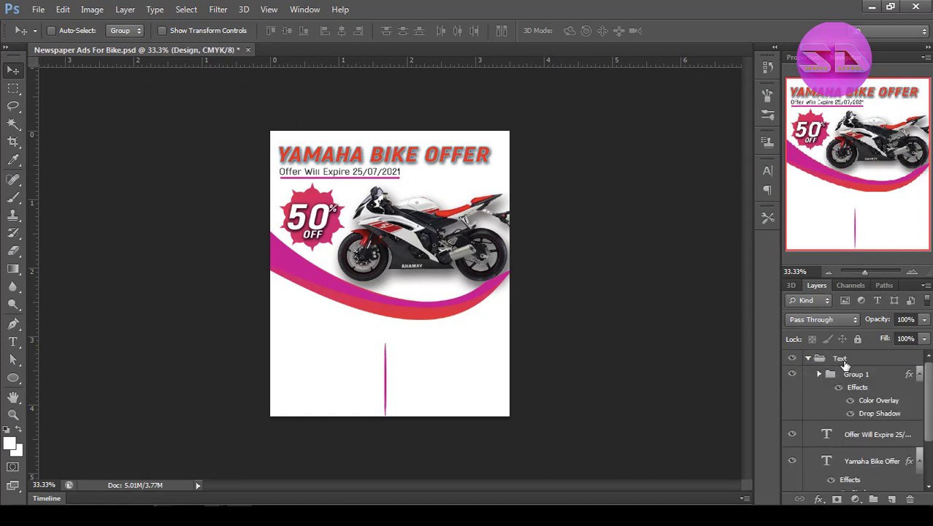
{"action": "left_click", "coordinate": [843, 360]}
{"action": "left_click", "coordinate": [13, 341]}
{"action": "left_click", "coordinate": [312, 343]}
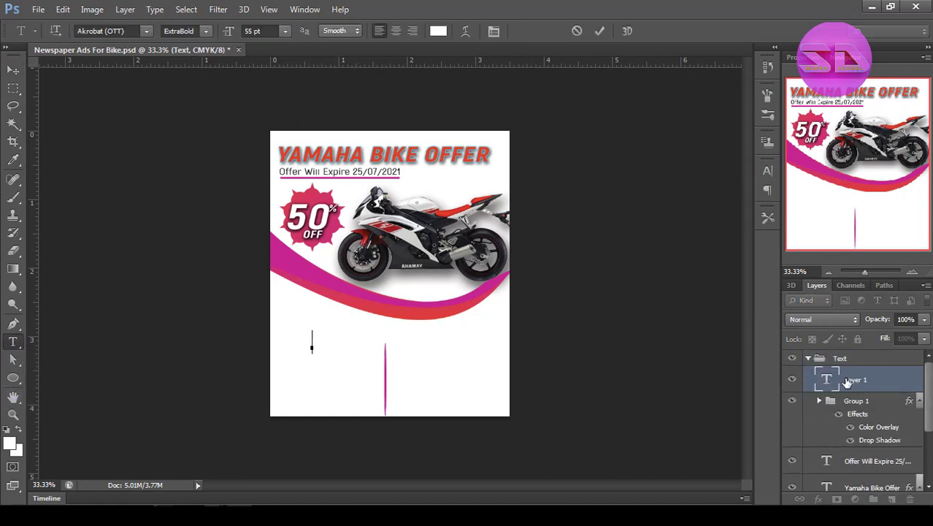
{"action": "key", "text": "ctrl+g"}
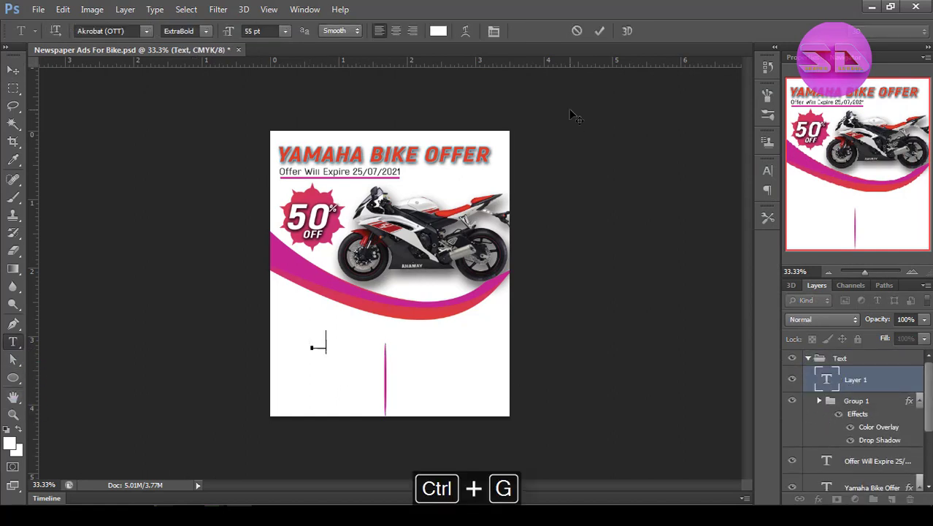
{"action": "key", "text": "ctrl+a"}
{"action": "left_click", "coordinate": [600, 31]}
Group the new text layer and name the group Contact.
{"action": "key", "text": "ctrl+g"}
{"action": "double_click", "coordinate": [863, 373]}
{"action": "type", "text": "d"}
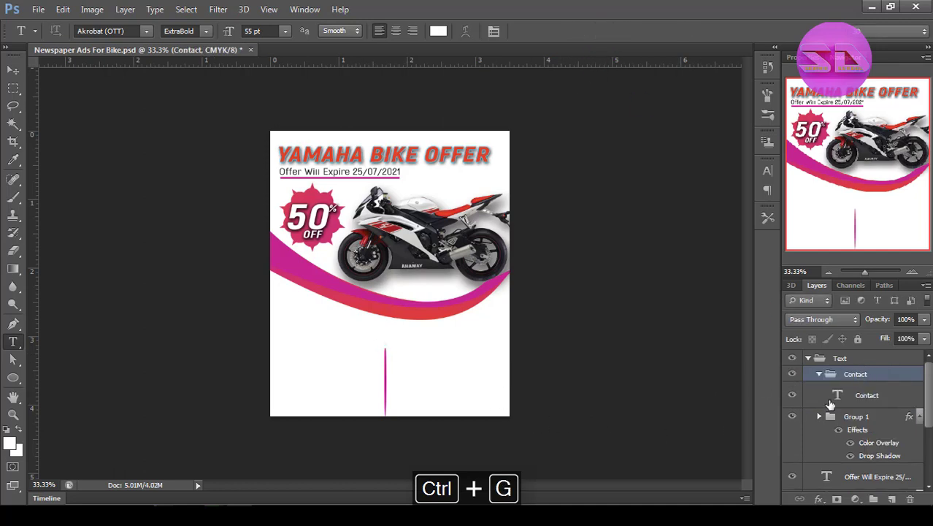
Change the color of the Contact text to black 000000.
{"action": "left_click", "coordinate": [830, 404]}
{"action": "double_click", "coordinate": [331, 328]}
{"action": "left_click", "coordinate": [438, 31]}
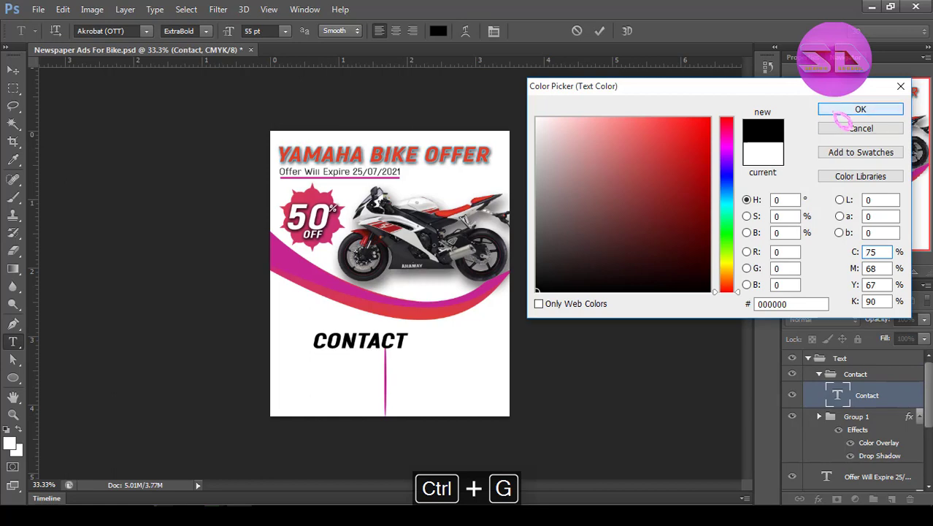
{"action": "left_click", "coordinate": [837, 112]}
{"action": "left_click", "coordinate": [494, 31]}
{"action": "left_click", "coordinate": [732, 160]}
{"action": "left_click", "coordinate": [600, 31]}
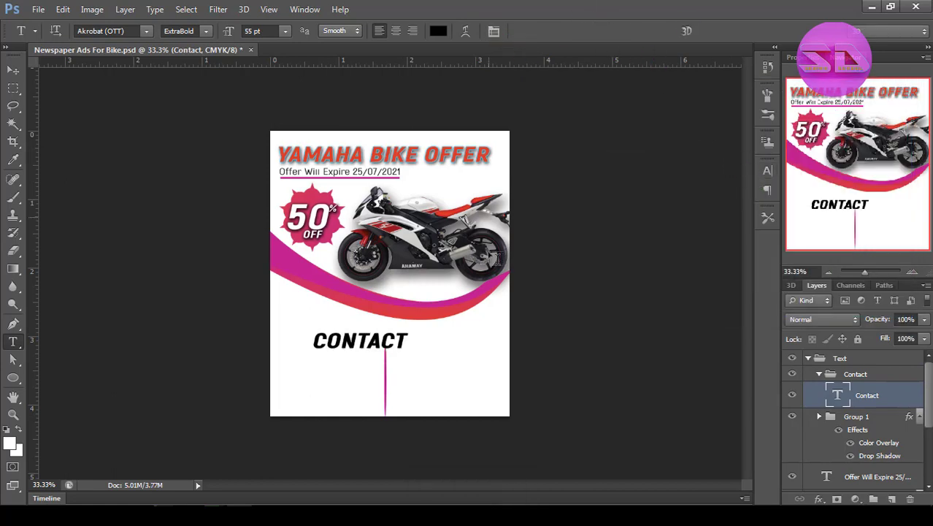
Scale down the Contact heading and move it beside the divider, aligned with the ad's left margin.
{"action": "key", "text": "ctrl+t"}
{"action": "key", "text": "ctrl+space"}
{"action": "left_click", "coordinate": [399, 347], "text": "ctrl"}
{"action": "left_click", "coordinate": [398, 342], "text": "ctrl"}
{"action": "left_click_drag", "start_coordinate": [384, 338], "coordinate": [328, 349]}
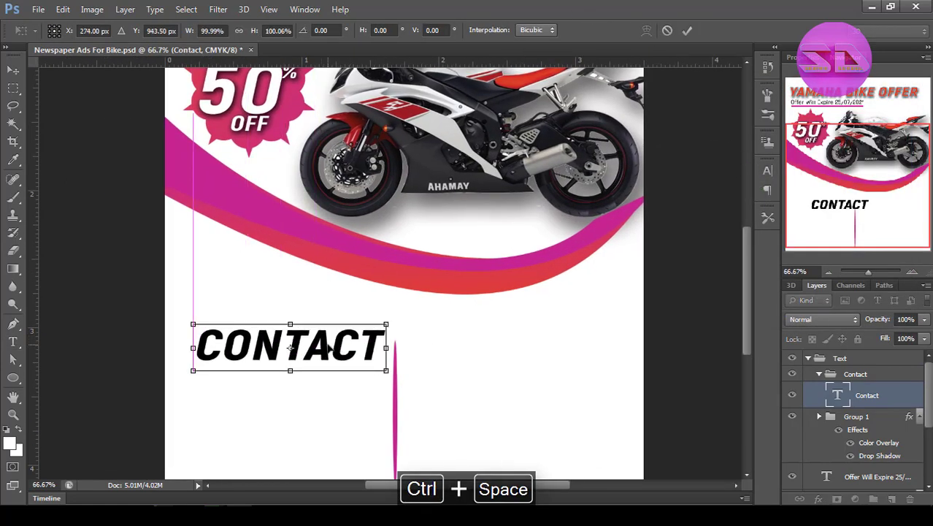
{"action": "left_click_drag", "start_coordinate": [386, 370], "coordinate": [342, 341]}
{"action": "key", "text": "Return"}
Fine-tune the Contact heading with Free Transform to 28.85 pt and check it against the whole ad.
{"action": "left_click", "coordinate": [300, 335], "text": "ctrl+alt"}
{"action": "left_click", "coordinate": [301, 335], "text": "ctrl+alt"}
{"action": "left_click", "coordinate": [300, 335], "text": "ctrl+alt"}
{"action": "left_click", "coordinate": [343, 325], "text": "ctrl"}
{"action": "key", "text": "ctrl+t"}
{"action": "key", "text": "Return"}
{"action": "left_click", "coordinate": [330, 343], "text": "ctrl+alt"}
{"action": "left_click", "coordinate": [330, 343], "text": "ctrl"}
{"action": "key", "text": "ctrl+t"}
{"action": "key", "text": "Return"}
{"action": "left_click", "coordinate": [325, 344], "text": "ctrl+alt"}
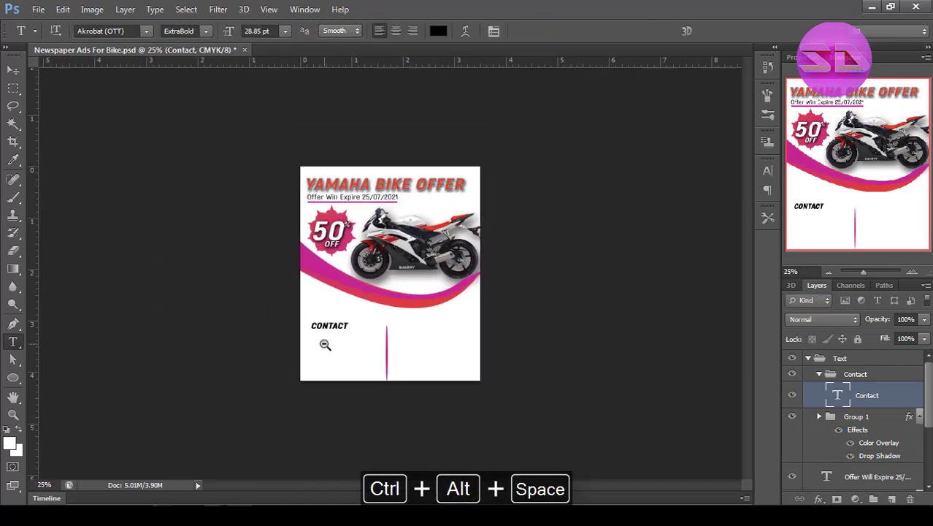
In the Design group, draw a rounded rectangle about 257 by 64 px with an 80 px radius behind the Contact heading.
{"action": "scroll", "coordinate": [855, 423], "scroll_direction": "down", "scroll_amount": 3}
{"action": "left_click", "coordinate": [843, 456]}
{"action": "left_click", "coordinate": [13, 378]}
{"action": "left_click", "coordinate": [80, 392]}
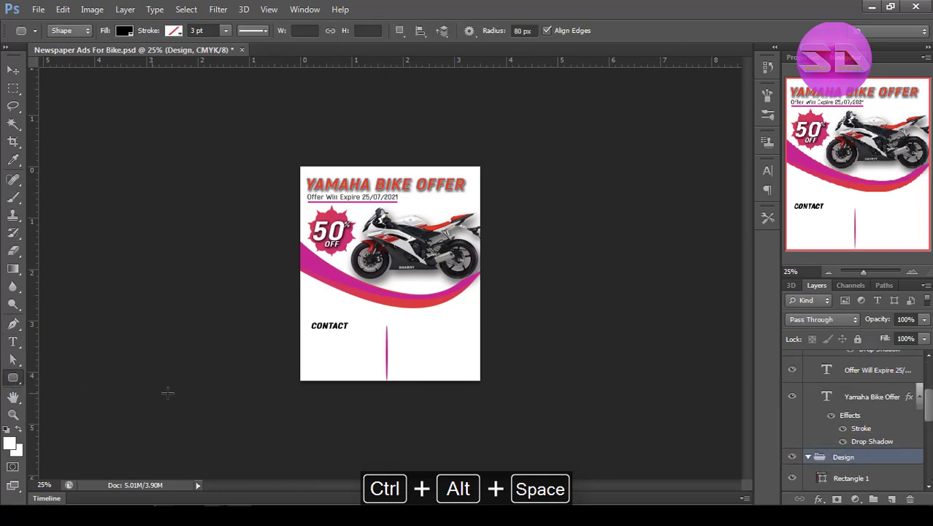
{"action": "left_click", "coordinate": [385, 332], "text": "ctrl"}
{"action": "left_click_drag", "start_coordinate": [182, 306], "coordinate": [296, 335]}
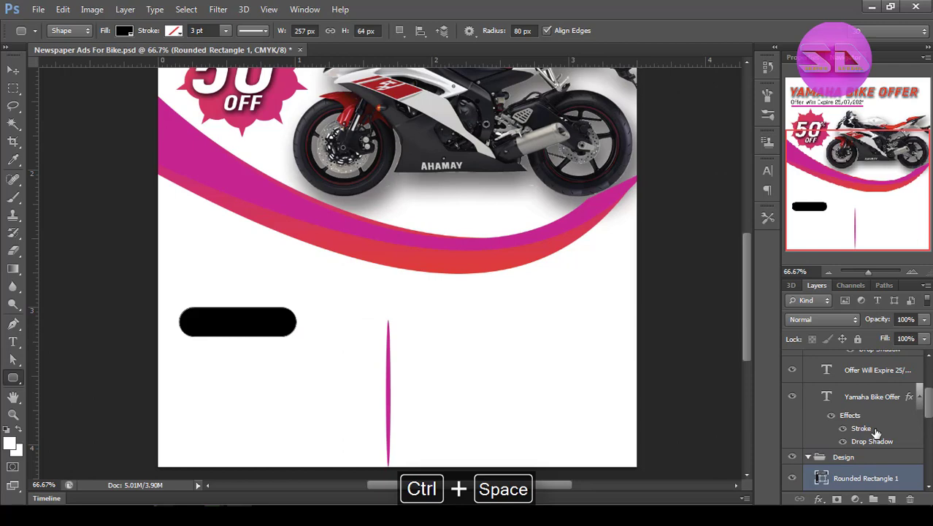
Fill the rounded rectangle with magenta and give it a blue stroke, trying 0.5 pt and settling on 1 pt.
{"action": "left_click", "coordinate": [124, 31]}
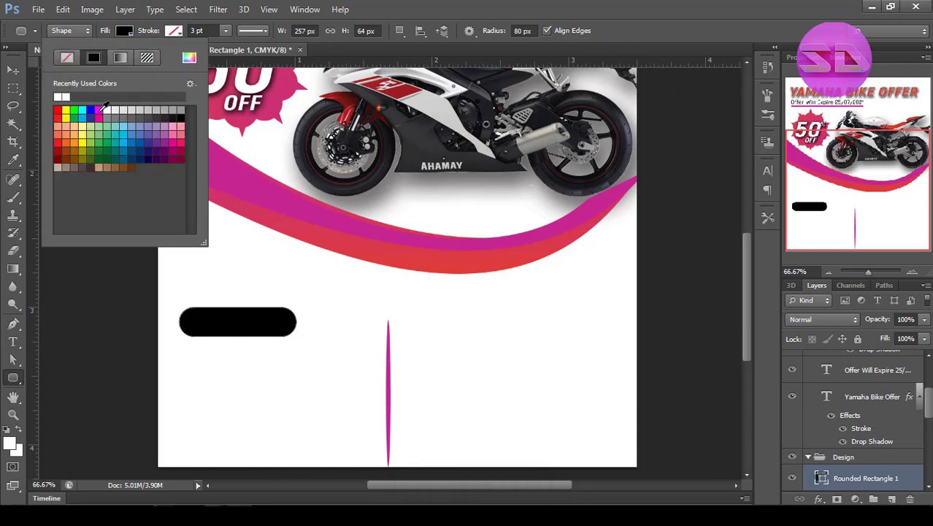
{"action": "left_click", "coordinate": [99, 109]}
{"action": "left_click", "coordinate": [176, 31]}
{"action": "left_click", "coordinate": [178, 31]}
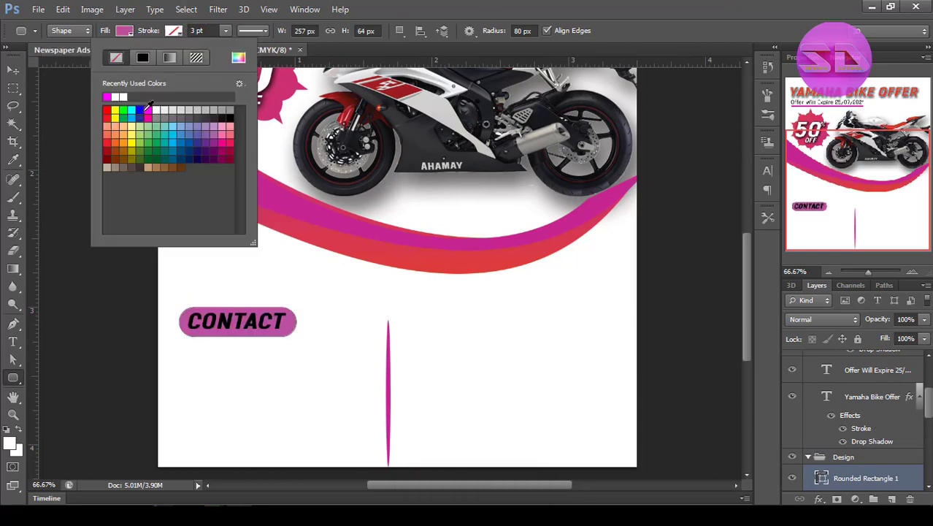
{"action": "left_click", "coordinate": [141, 111]}
{"action": "left_click_drag", "start_coordinate": [214, 32], "coordinate": [183, 42]}
{"action": "type", "text": "0.5"}
{"action": "key", "text": "Return"}
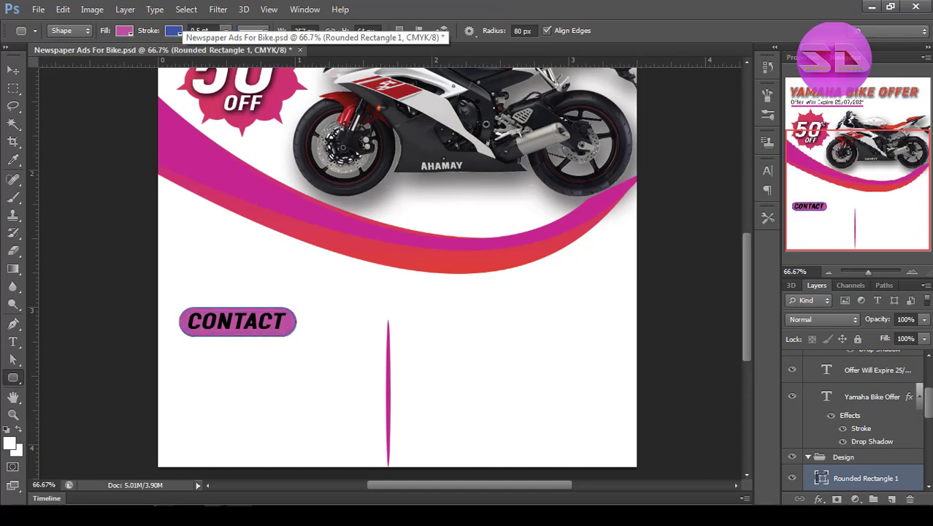
Check which layers in the Design group are the divider and the Contact background by switching their visibility off and on.
{"action": "scroll", "coordinate": [827, 406], "scroll_direction": "up", "scroll_amount": 4}
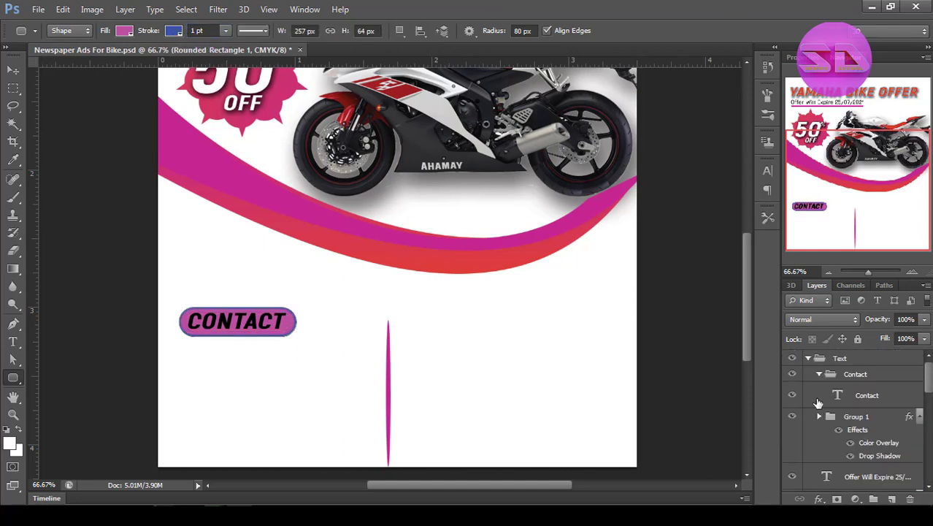
{"action": "left_click", "coordinate": [818, 374]}
{"action": "left_click", "coordinate": [808, 357]}
{"action": "left_click", "coordinate": [808, 374]}
{"action": "left_click", "coordinate": [838, 374]}
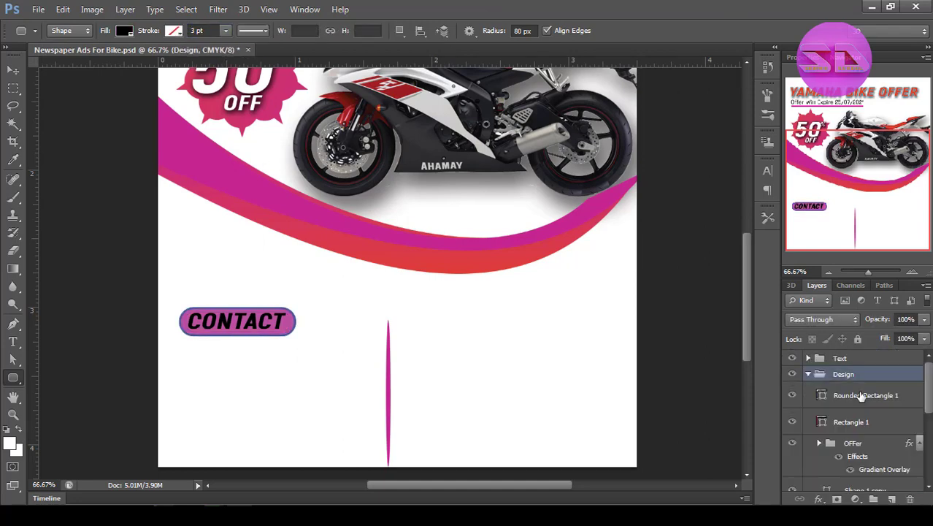
{"action": "scroll", "coordinate": [921, 489], "scroll_direction": "down", "scroll_amount": 5}
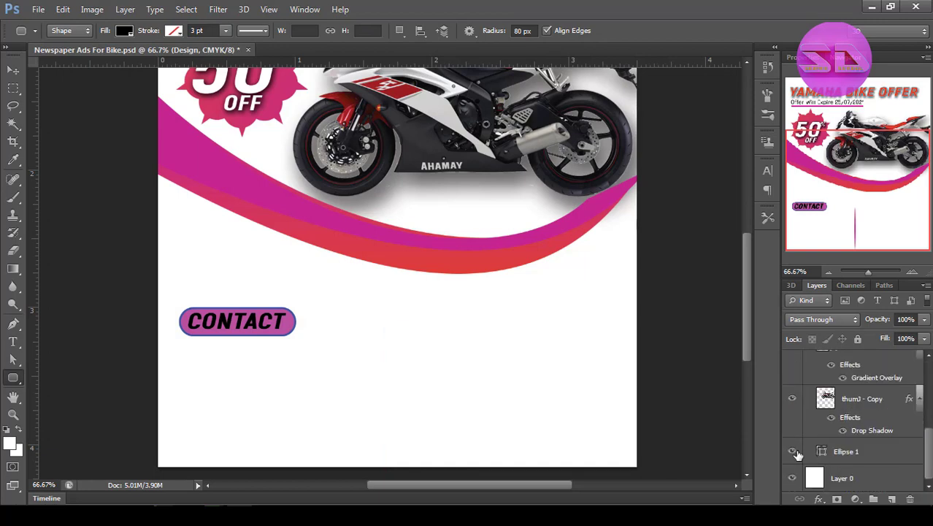
{"action": "scroll", "coordinate": [921, 489], "scroll_direction": "up", "scroll_amount": 3}
{"action": "scroll", "coordinate": [850, 408], "scroll_direction": "up", "scroll_amount": 3}
{"action": "left_click", "coordinate": [793, 395]}
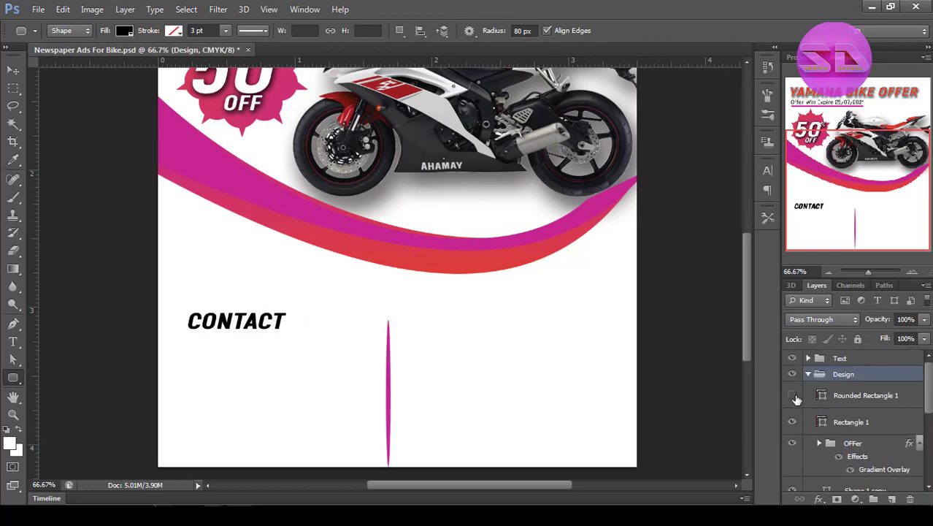
{"action": "left_click", "coordinate": [793, 395]}
Link the Contact text layer with the rounded rectangle layer behind it.
{"action": "left_click", "coordinate": [874, 399]}
{"action": "left_click", "coordinate": [808, 358]}
{"action": "left_click", "coordinate": [819, 374]}
{"action": "left_click", "coordinate": [847, 395]}
{"action": "key", "text": "v"}
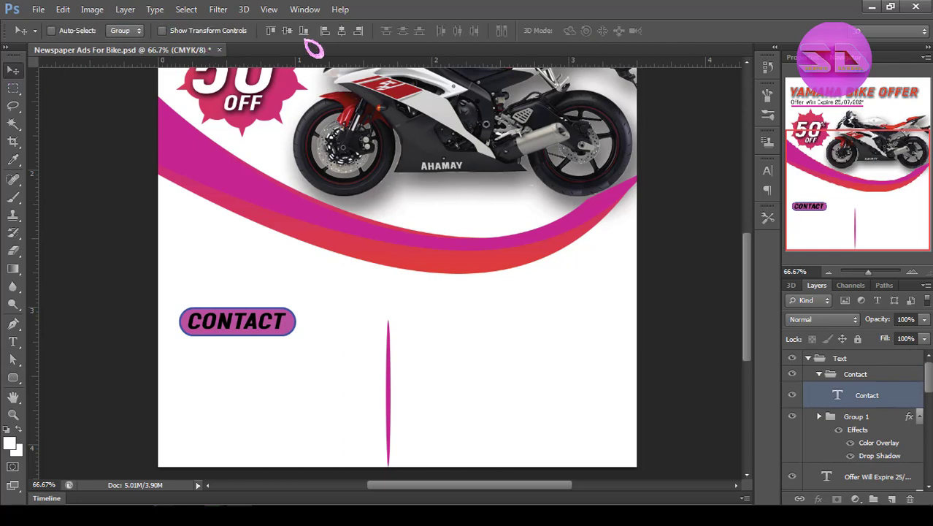
{"action": "left_click_drag", "start_coordinate": [929, 374], "coordinate": [929, 383]}
{"action": "right_click", "coordinate": [910, 357]}
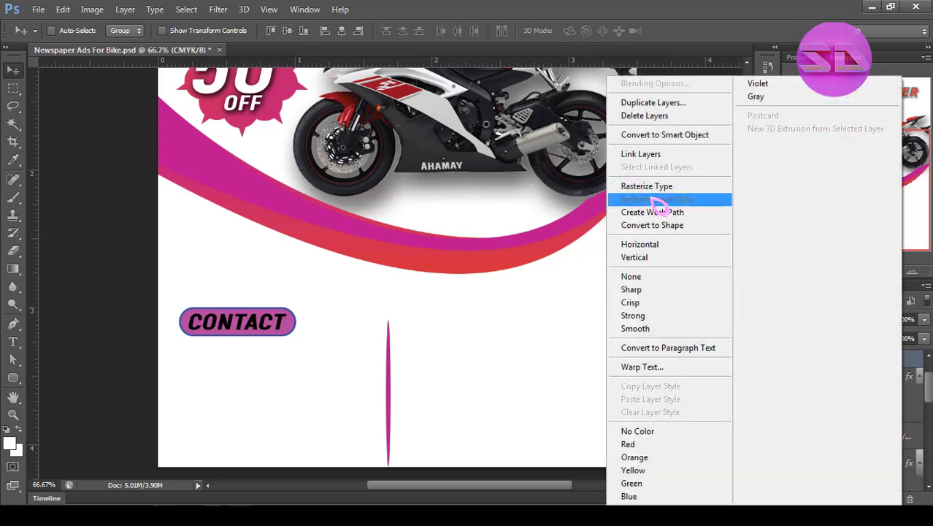
{"action": "left_click", "coordinate": [652, 154]}
Try moving the linked Contact heading and its background down, and undo the move.
{"action": "scroll", "coordinate": [847, 375], "scroll_direction": "up", "scroll_amount": 1}
{"action": "left_click", "coordinate": [866, 396]}
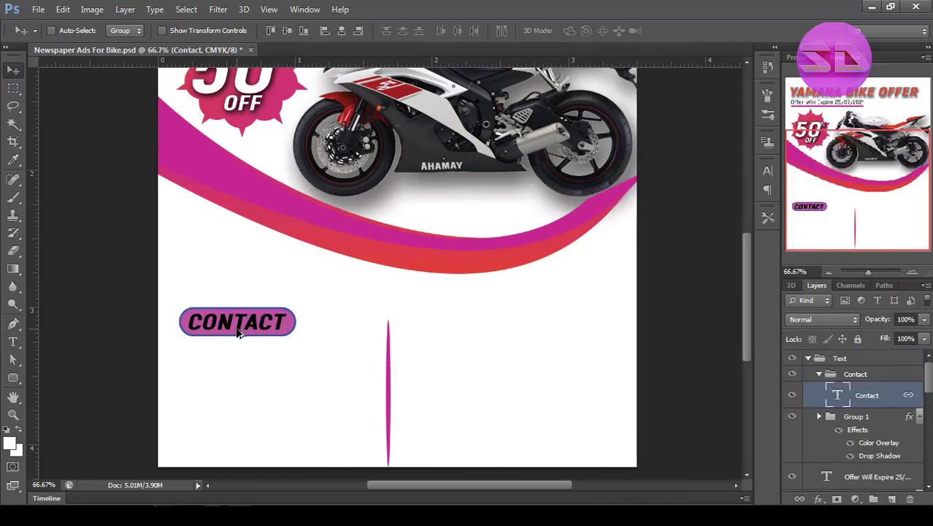
{"action": "left_click_drag", "start_coordinate": [238, 332], "coordinate": [240, 363]}
{"action": "key", "text": "ctrl+alt+z"}
Duplicate the Contact heading and its background, and keep only the unlinked text copy by deleting the copied rectangle.
{"action": "key", "text": "ctrl+j"}
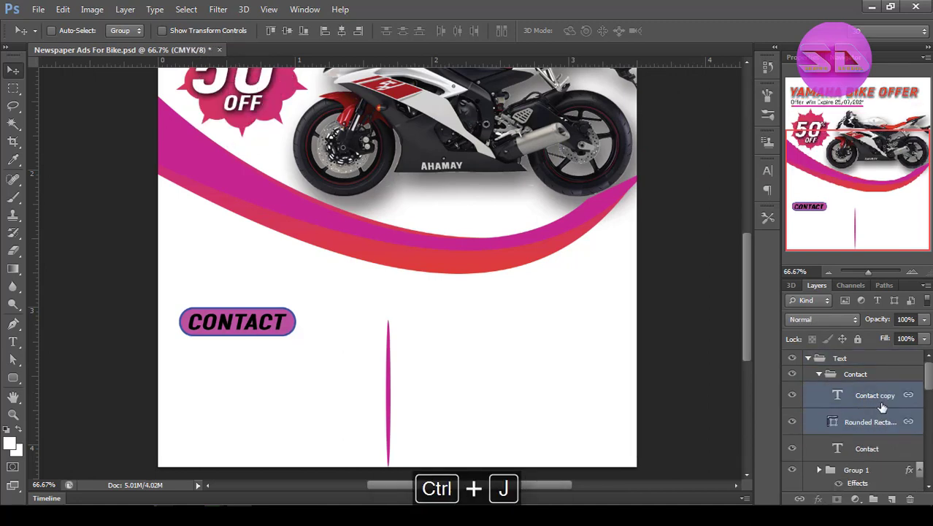
{"action": "right_click", "coordinate": [885, 424]}
{"action": "left_click", "coordinate": [665, 244]}
{"action": "left_click", "coordinate": [865, 426]}
{"action": "left_click_drag", "start_coordinate": [866, 425], "coordinate": [910, 499]}
{"action": "left_click", "coordinate": [910, 500]}
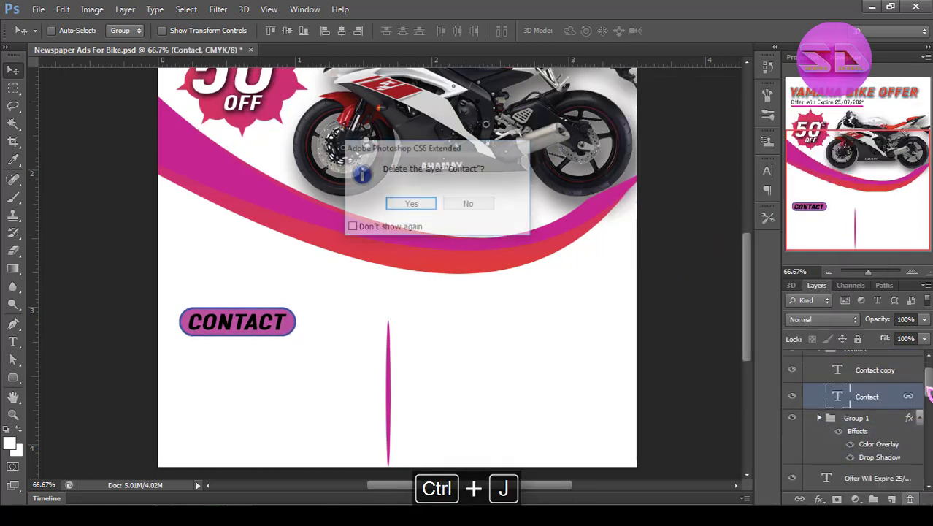
{"action": "left_click", "coordinate": [469, 205]}
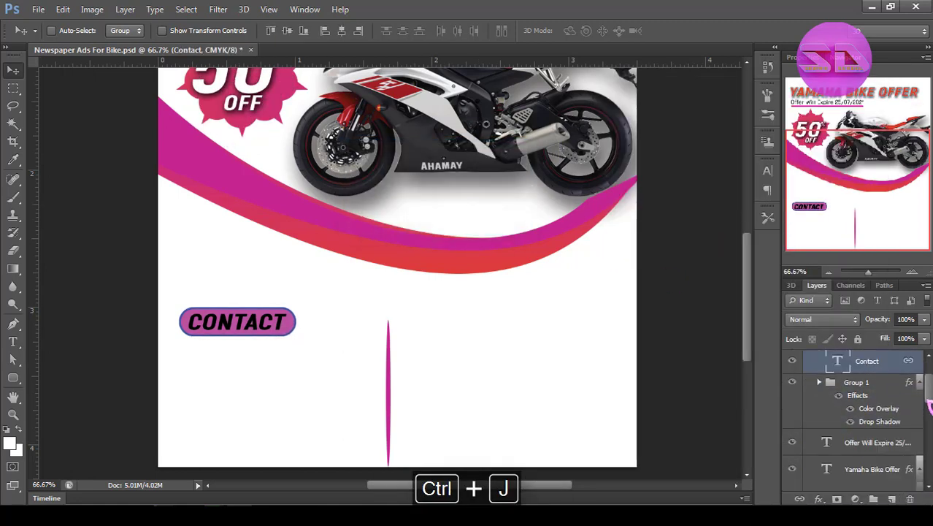
Move the Contact text copy into the empty space below the heading.
{"action": "left_click_drag", "start_coordinate": [232, 317], "coordinate": [234, 375]}
{"action": "key", "text": "ctrl+alt+z"}
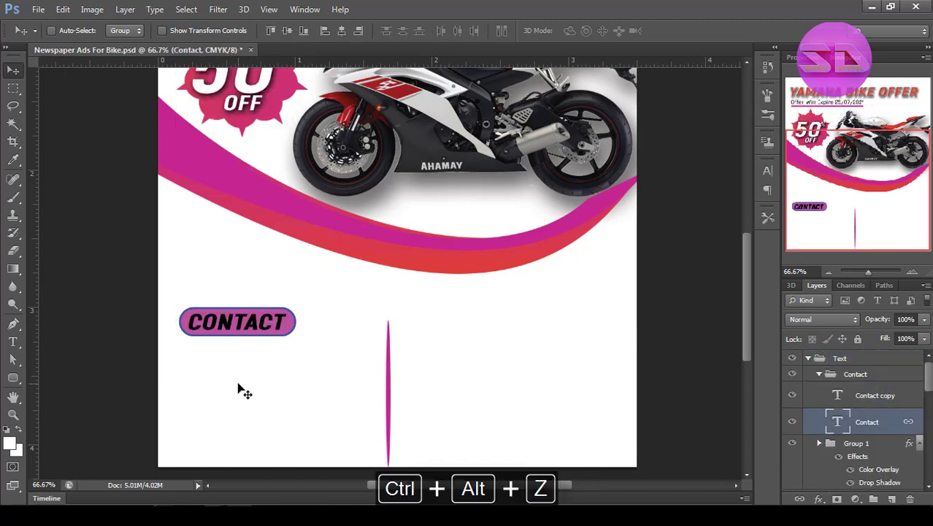
{"action": "left_click", "coordinate": [871, 398]}
{"action": "left_click_drag", "start_coordinate": [238, 322], "coordinate": [240, 393]}
Set the copied Contact text to Akrobat Regular, upright and without all caps.
{"action": "key", "text": "t"}
{"action": "double_click", "coordinate": [264, 387]}
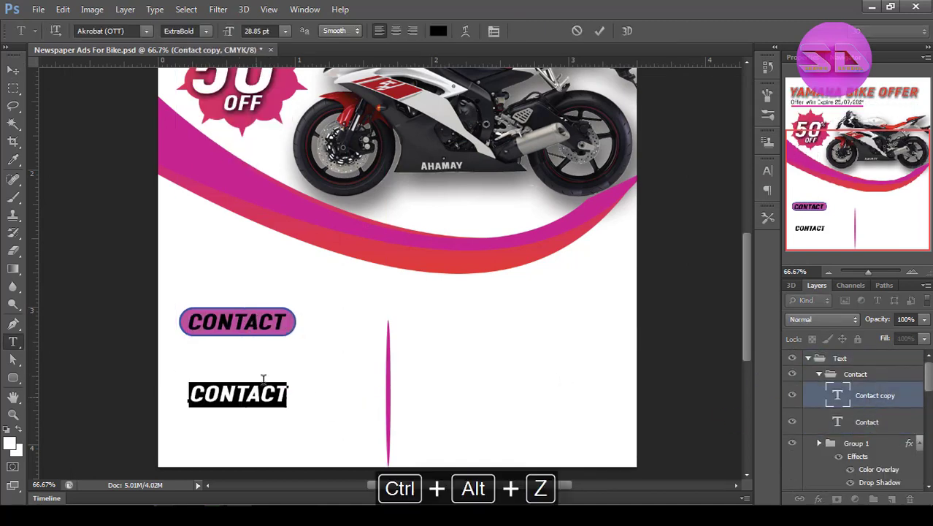
{"action": "left_click", "coordinate": [494, 32]}
{"action": "left_click", "coordinate": [647, 177]}
{"action": "left_click", "coordinate": [730, 178]}
{"action": "left_click", "coordinate": [706, 223]}
{"action": "left_click", "coordinate": [654, 269]}
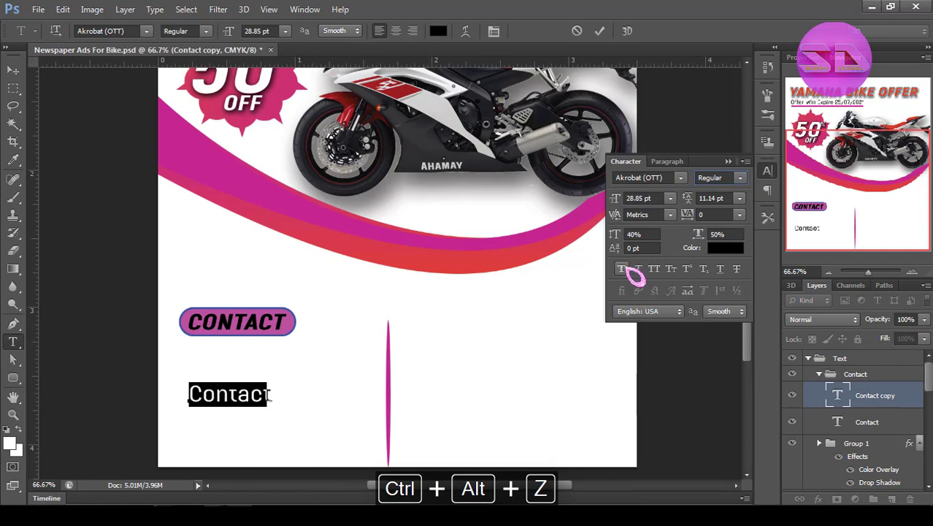
Replace the copied text with the contact phone number and move it just beneath the Contact heading.
{"action": "left_click", "coordinate": [387, 308]}
{"action": "type", "text": "01234567890"}
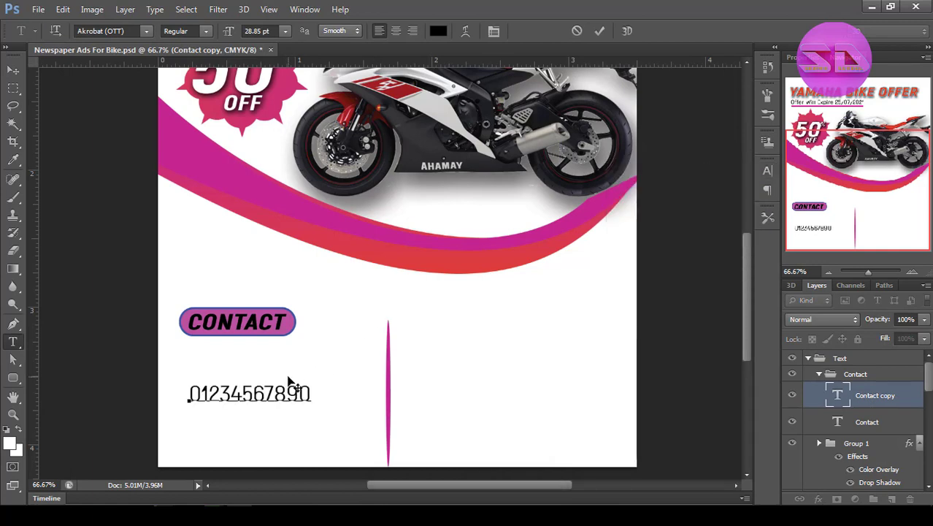
{"action": "left_click_drag", "start_coordinate": [308, 414], "coordinate": [262, 382]}
{"action": "left_click", "coordinate": [600, 31]}
Replace the text of the duplicated line under the phone number with the contact e-mail address.
{"action": "double_click", "coordinate": [257, 377]}
{"action": "key", "text": "BackSpace"}
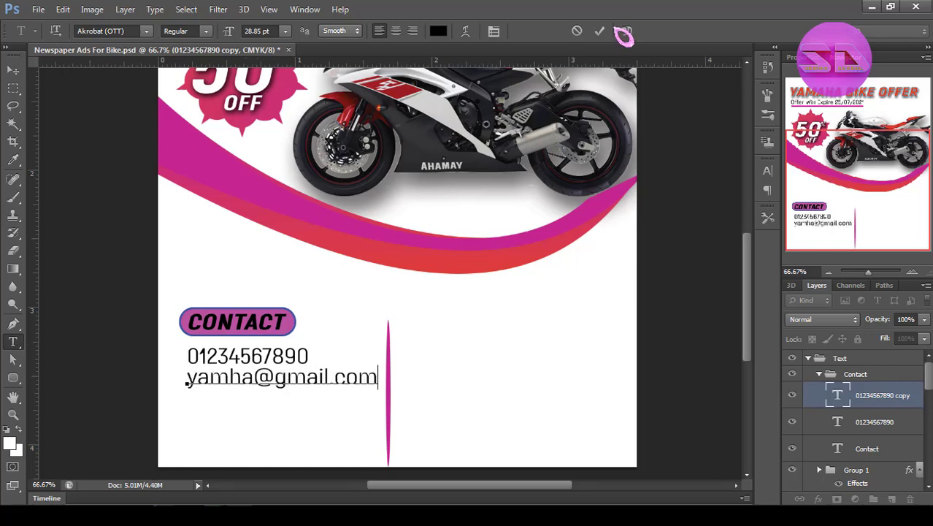
{"action": "left_click", "coordinate": [599, 30]}
Duplicate the e-mail line below itself and change the copy to facebook.com/yamha.
{"action": "left_click_drag", "start_coordinate": [274, 390], "coordinate": [275, 414]}
{"action": "double_click", "coordinate": [267, 403]}
{"action": "type", "text": "face"}
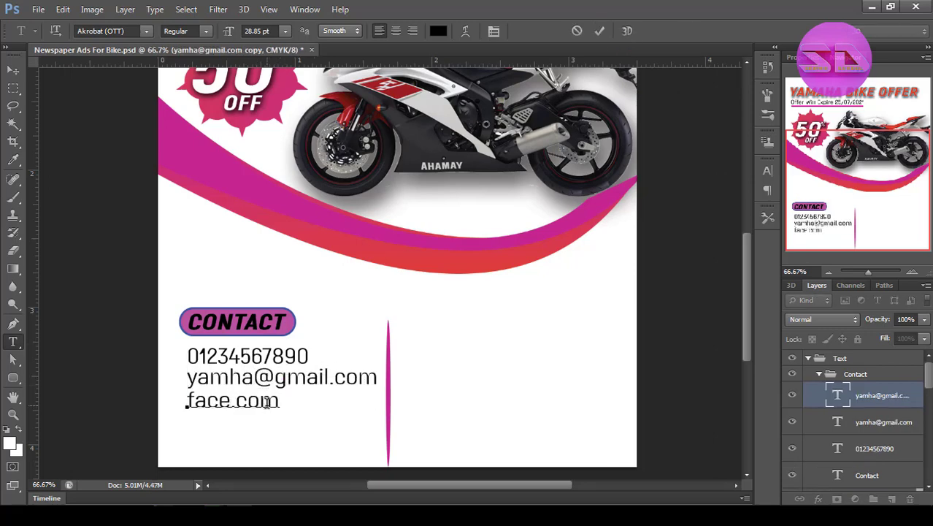
{"action": "type", "text": "book"}
{"action": "key", "text": "ctrl+Right"}
{"action": "type", "text": "/yamha"}
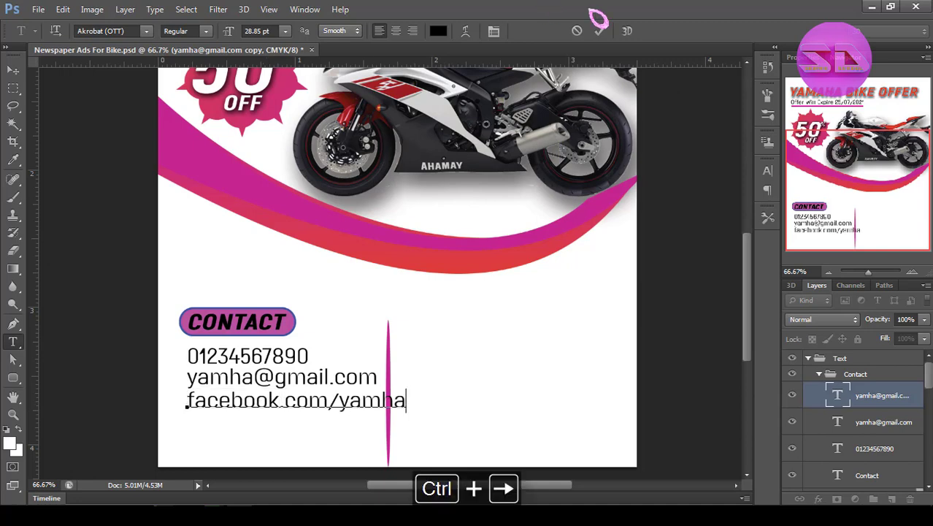
{"action": "left_click", "coordinate": [600, 31]}
Duplicate the Facebook line twice further down and change the copies to linkedin.com/yamha and twiter.com/yamha.
{"action": "left_click_drag", "start_coordinate": [281, 400], "coordinate": [281, 441]}
{"action": "double_click", "coordinate": [233, 423]}
{"action": "type", "text": "linkedin"}
{"action": "left_click", "coordinate": [600, 31]}
{"action": "double_click", "coordinate": [226, 441]}
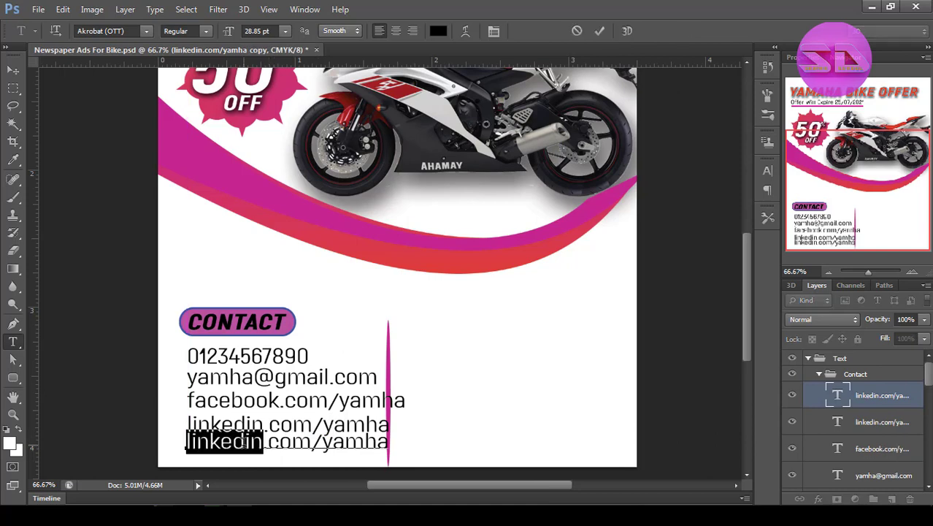
{"action": "type", "text": "twitter"}
{"action": "key", "text": "BackSpace"}
{"action": "left_click", "coordinate": [601, 31]}
Group the five contact detail lines, scale the group to 68.55%, and place it below the Contact heading.
{"action": "key", "text": "ctrl+alt+space"}
{"action": "left_click", "coordinate": [357, 333], "text": "ctrl+alt"}
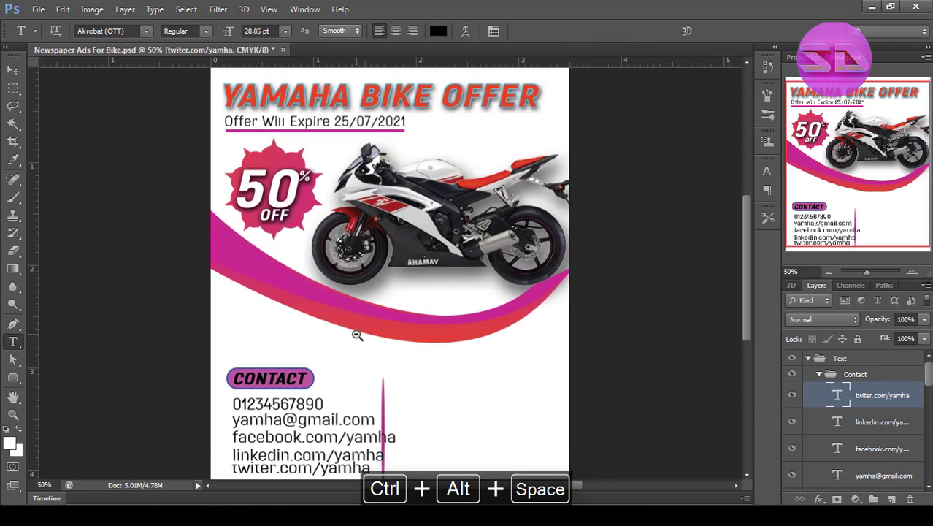
{"action": "left_click", "coordinate": [356, 333], "text": "ctrl+alt"}
{"action": "scroll", "coordinate": [891, 408], "scroll_direction": "down", "scroll_amount": 3}
{"action": "left_click", "coordinate": [892, 408], "text": "shift"}
{"action": "key", "text": "ctrl+g"}
{"action": "key", "text": "ctrl+t"}
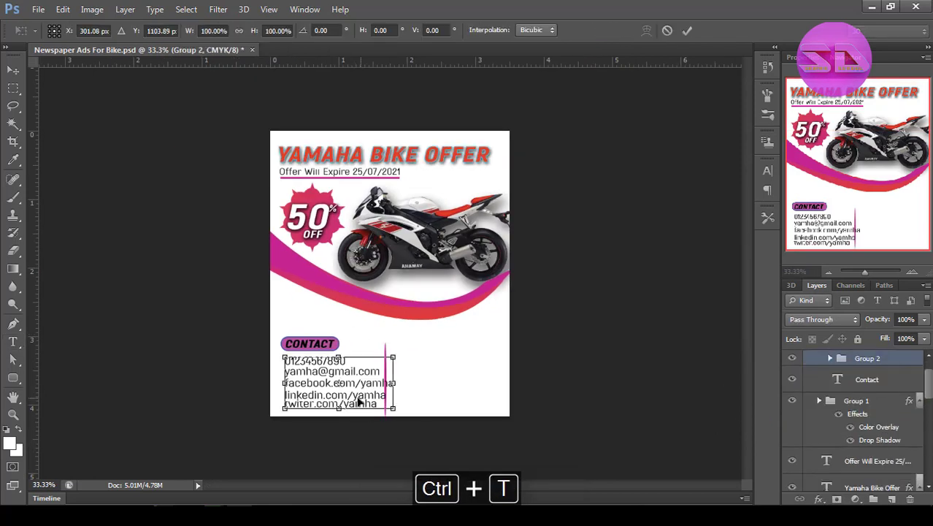
{"action": "left_click_drag", "start_coordinate": [386, 410], "coordinate": [358, 388]}
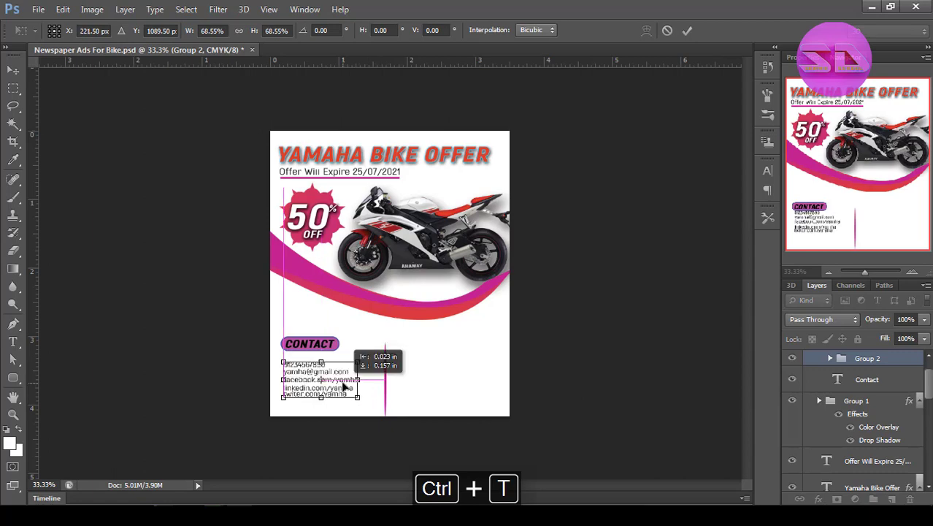
{"action": "key", "text": "Return"}
Select all five contact detail lines and distribute them evenly in the vertical direction.
{"action": "left_click", "coordinate": [342, 381], "text": "ctrl+space"}
{"action": "left_click", "coordinate": [830, 358]}
{"action": "left_click", "coordinate": [879, 379]}
{"action": "left_click_drag", "start_coordinate": [928, 383], "coordinate": [928, 397]}
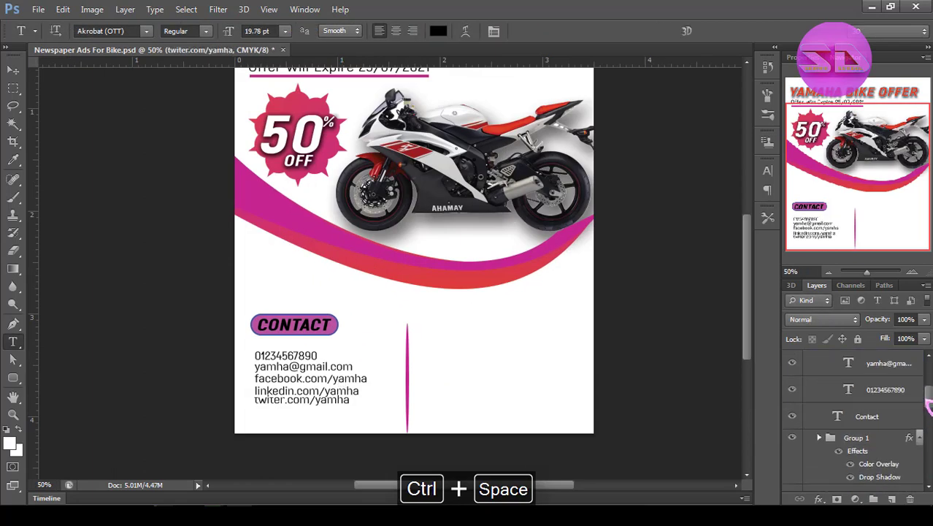
{"action": "left_click", "coordinate": [870, 390], "text": "shift"}
{"action": "left_click", "coordinate": [14, 69]}
{"action": "left_click", "coordinate": [406, 34]}
Nudge the phone number line up closer to the Contact heading.
{"action": "left_click", "coordinate": [882, 384]}
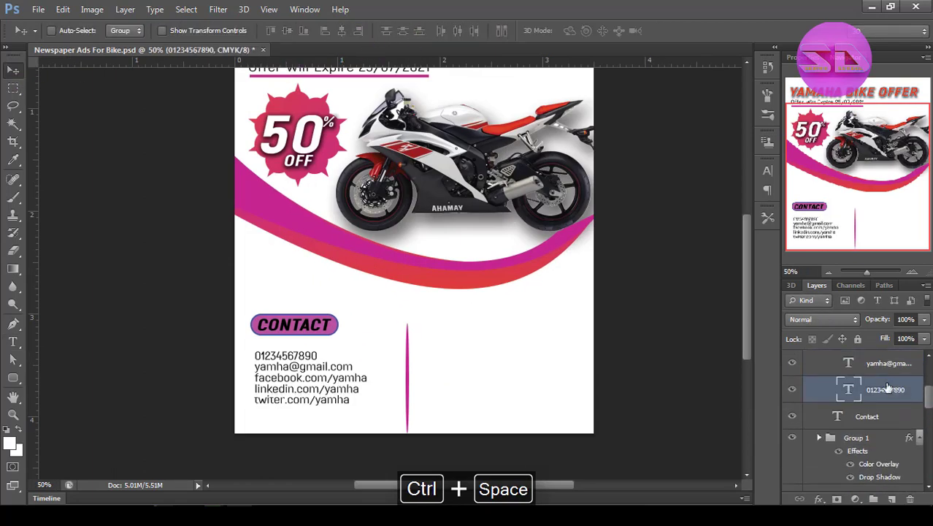
{"action": "key", "text": "Up"}
{"action": "key", "text": "Up"}
{"action": "key", "text": "Up"}
{"action": "key", "text": "Up"}
{"action": "key", "text": "Up"}
{"action": "key", "text": "Up"}
{"action": "key", "text": "Up"}
{"action": "key", "text": "Up"}
{"action": "key", "text": "Up"}
{"action": "key", "text": "Up"}
{"action": "key", "text": "Up"}
{"action": "key", "text": "Up"}
Redistribute the five contact detail lines vertically and align their left edges.
{"action": "left_click_drag", "start_coordinate": [928, 397], "coordinate": [929, 381]}
{"action": "left_click", "coordinate": [902, 380], "text": "shift"}
{"action": "left_click", "coordinate": [404, 30]}
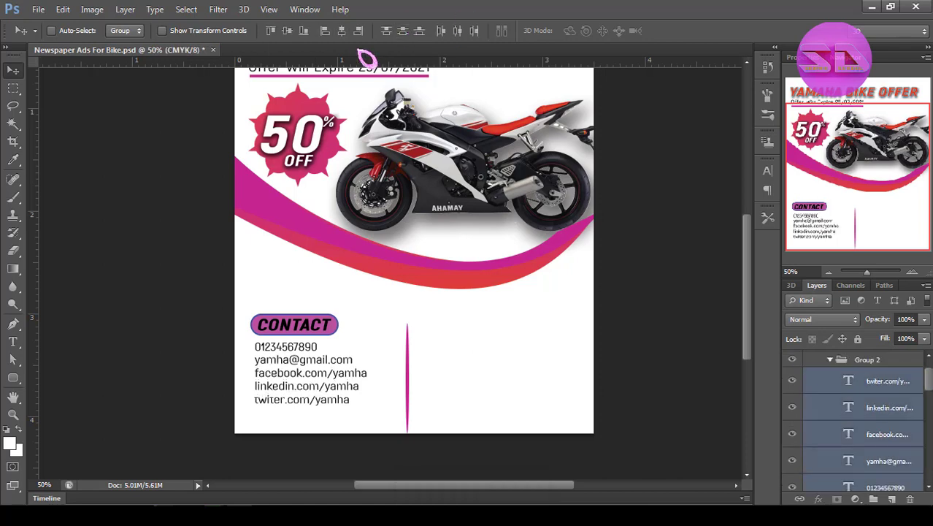
{"action": "left_click", "coordinate": [325, 31]}
Scale the vertical divider ellipse to 80% width and 78.88% height with Free Transform, and check the whole ad.
{"action": "left_click_drag", "start_coordinate": [930, 380], "coordinate": [929, 425]}
{"action": "left_click", "coordinate": [831, 364]}
{"action": "left_click", "coordinate": [862, 424]}
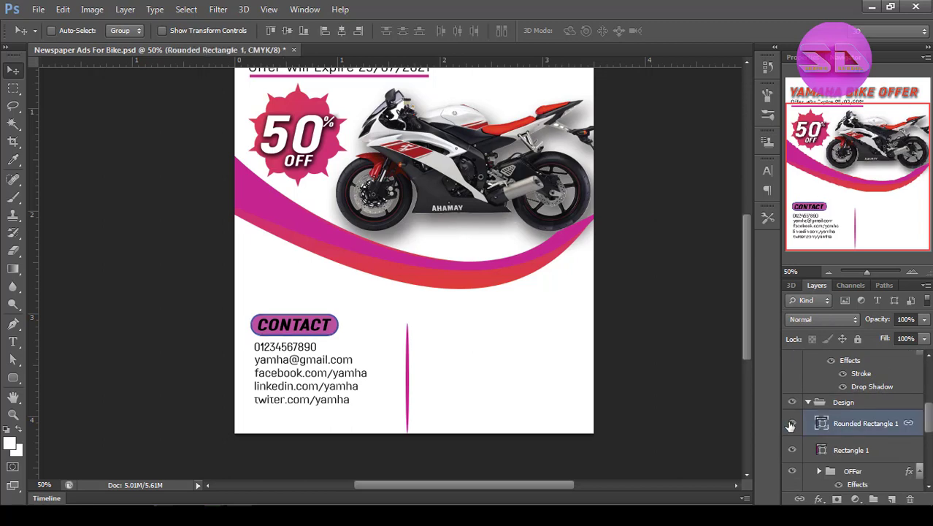
{"action": "left_click", "coordinate": [793, 424]}
{"action": "left_click", "coordinate": [792, 423]}
{"action": "scroll", "coordinate": [827, 441], "scroll_direction": "down", "scroll_amount": 2}
{"action": "left_click", "coordinate": [847, 450]}
{"action": "key", "text": "ctrl+t"}
{"action": "left_click", "coordinate": [426, 418], "text": "ctrl"}
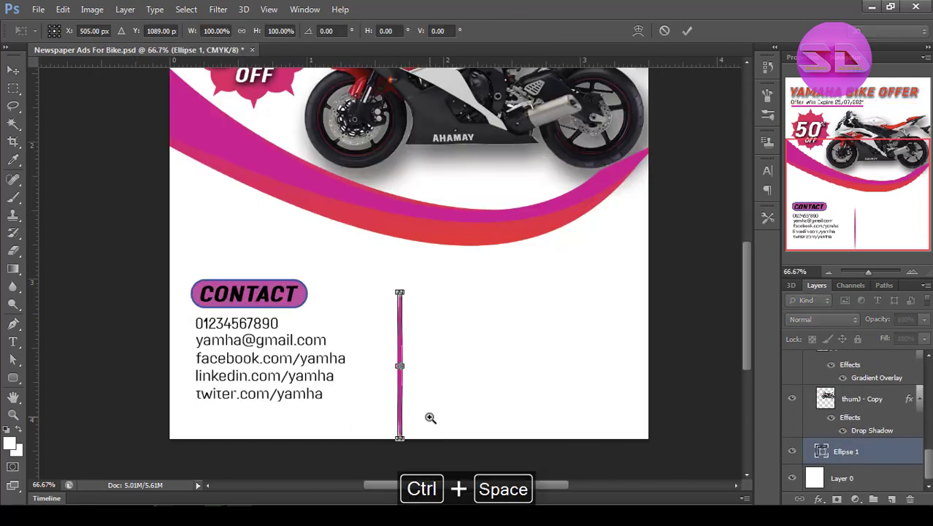
{"action": "left_click", "coordinate": [425, 419], "text": "ctrl"}
{"action": "left_click_drag", "start_coordinate": [392, 452], "coordinate": [392, 430]}
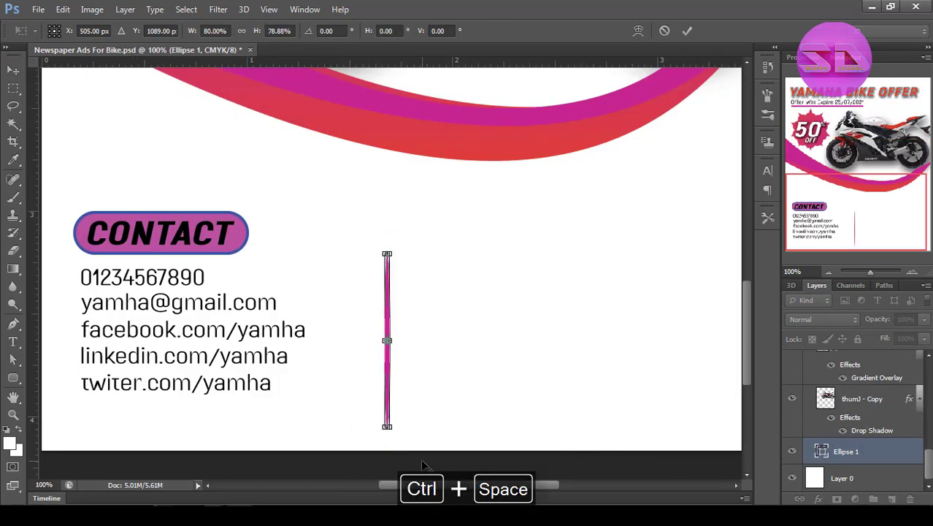
{"action": "key", "text": "Return"}
{"action": "left_click", "coordinate": [450, 411], "text": "ctrl+alt"}
{"action": "left_click", "coordinate": [449, 411], "text": "ctrl+alt"}
{"action": "left_click", "coordinate": [451, 409], "text": "ctrl+alt"}
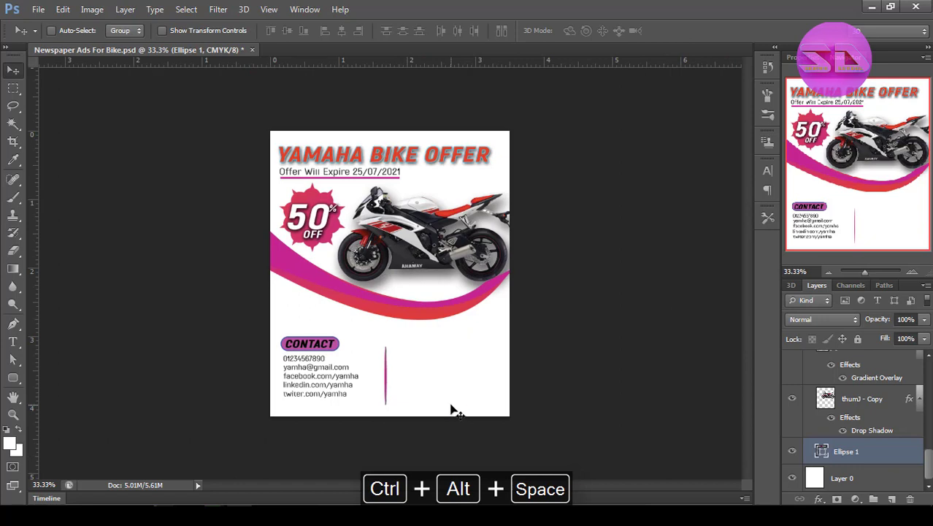
Duplicate the Contact heading text layer and unlink the copy.
{"action": "scroll", "coordinate": [929, 464], "scroll_direction": "up", "scroll_amount": 10}
{"action": "left_click", "coordinate": [850, 407]}
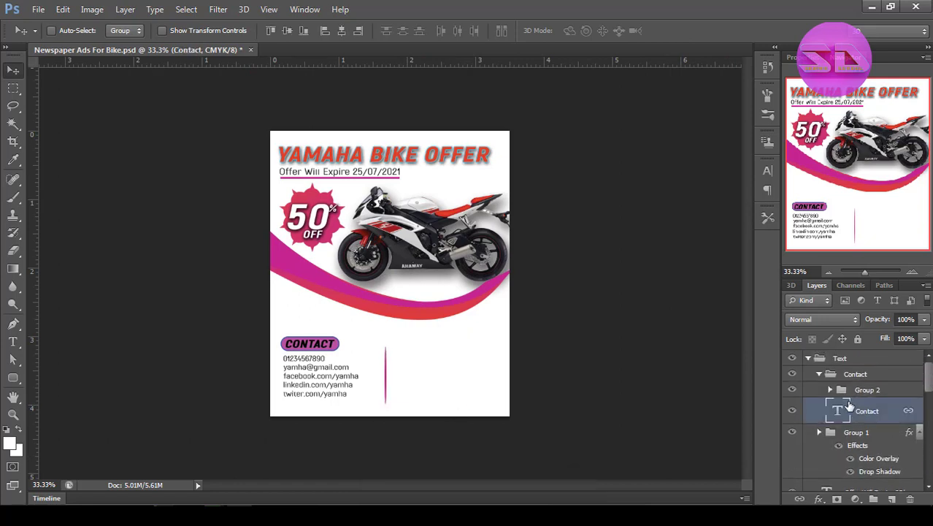
{"action": "right_click", "coordinate": [862, 413]}
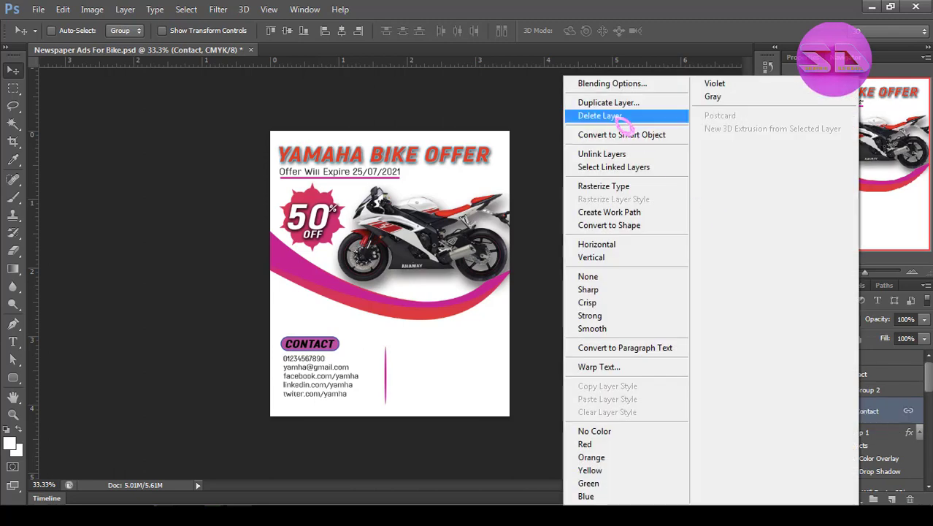
{"action": "left_click", "coordinate": [625, 103]}
{"action": "left_click", "coordinate": [591, 96]}
{"action": "right_click", "coordinate": [886, 410]}
{"action": "left_click", "coordinate": [620, 154]}
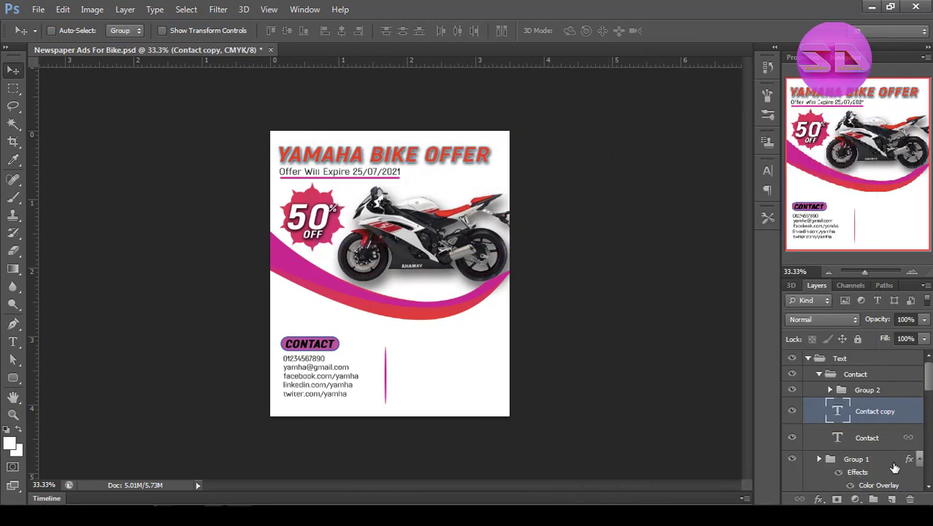
Put the copied Contact heading in a new group named Info inside the Text group.
{"action": "left_click_drag", "start_coordinate": [871, 411], "coordinate": [854, 366]}
{"action": "key", "text": "ctrl+g"}
{"action": "double_click", "coordinate": [853, 372]}
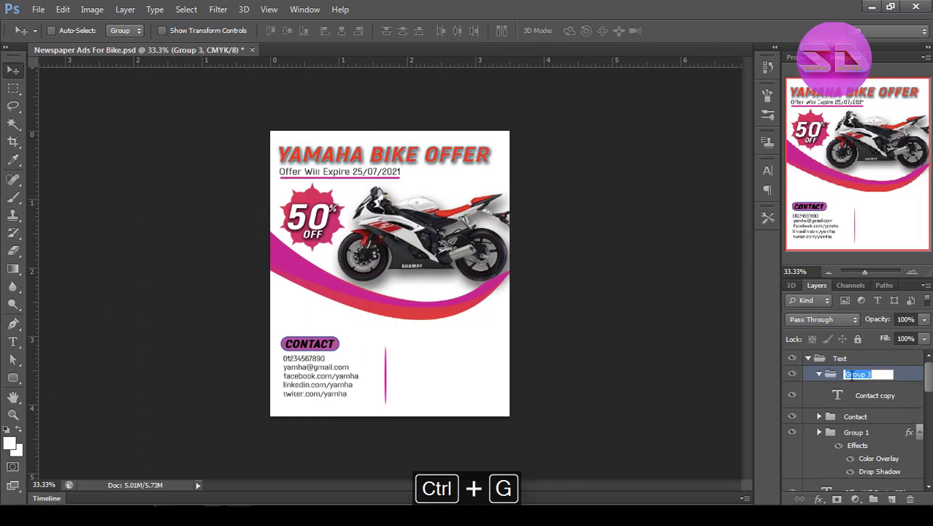
{"action": "type", "text": "Info"}
{"action": "key", "text": "Return"}
Move the copied heading across the vertical divider, level with Contact, and change its text to Information.
{"action": "left_click", "coordinate": [869, 395]}
{"action": "left_click_drag", "start_coordinate": [310, 348], "coordinate": [424, 349]}
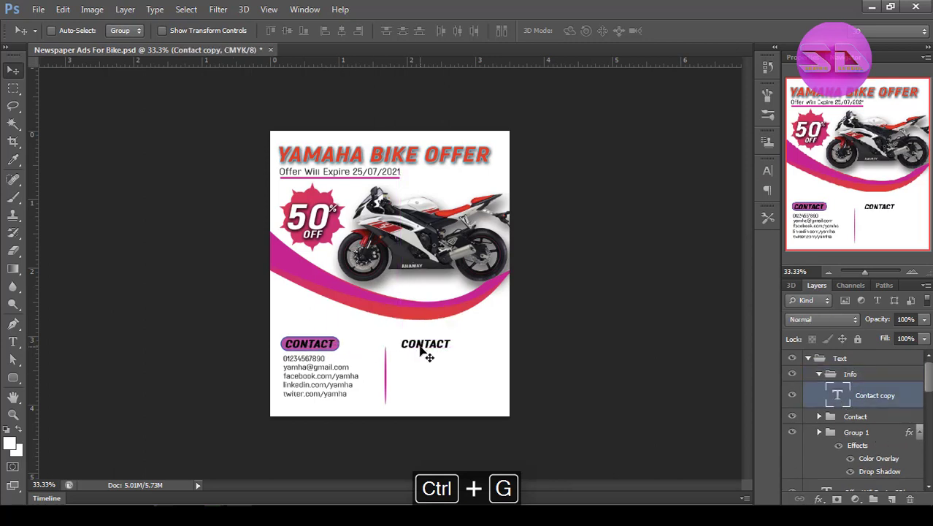
{"action": "double_click", "coordinate": [419, 342]}
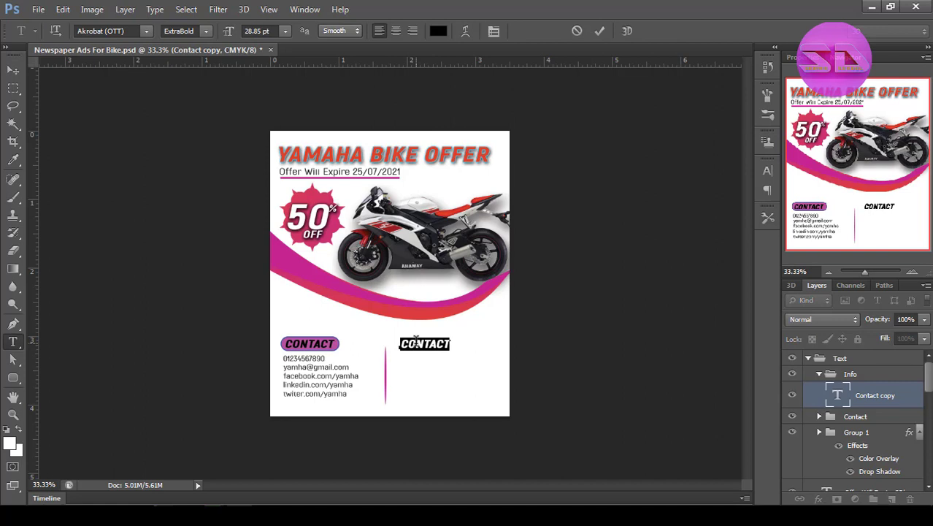
{"action": "type", "text": "INFORMATION"}
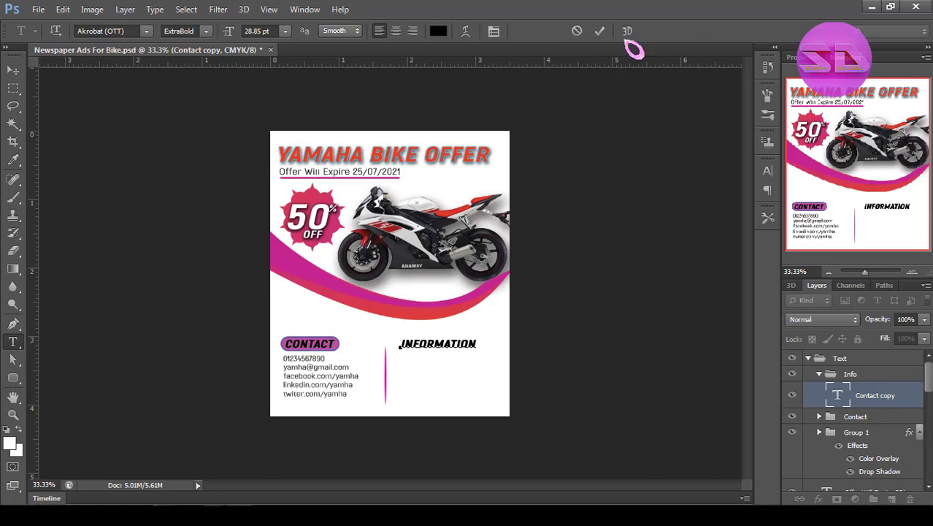
{"action": "left_click", "coordinate": [599, 30]}
Draw a 324 x 10 px rounded rectangle underline beneath the Information heading in the Design group, filled with magenta sampled from the curve.
{"action": "scroll", "coordinate": [891, 436], "scroll_direction": "down", "scroll_amount": 4}
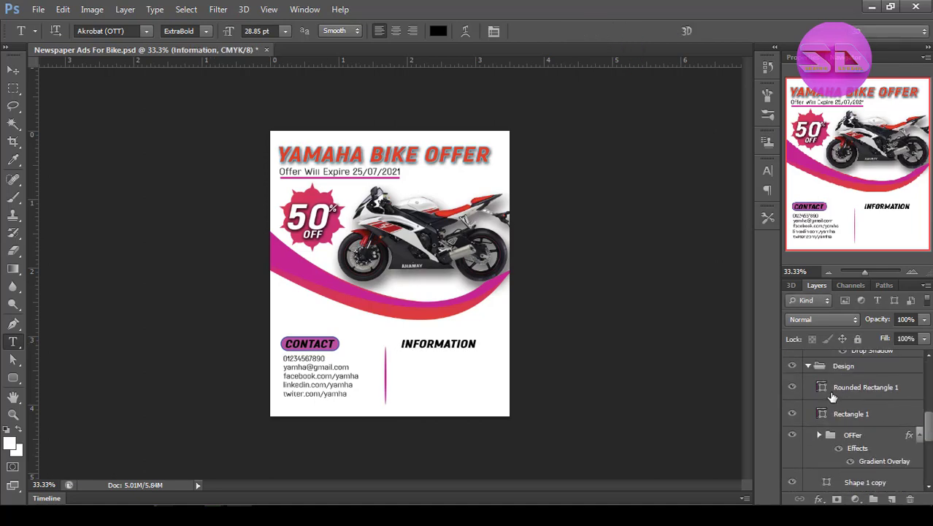
{"action": "left_click", "coordinate": [844, 366]}
{"action": "left_click", "coordinate": [14, 379]}
{"action": "left_click_drag", "start_coordinate": [400, 351], "coordinate": [475, 355]}
{"action": "double_click", "coordinate": [823, 387]}
{"action": "left_click", "coordinate": [310, 268]}
{"action": "left_click", "coordinate": [860, 108]}
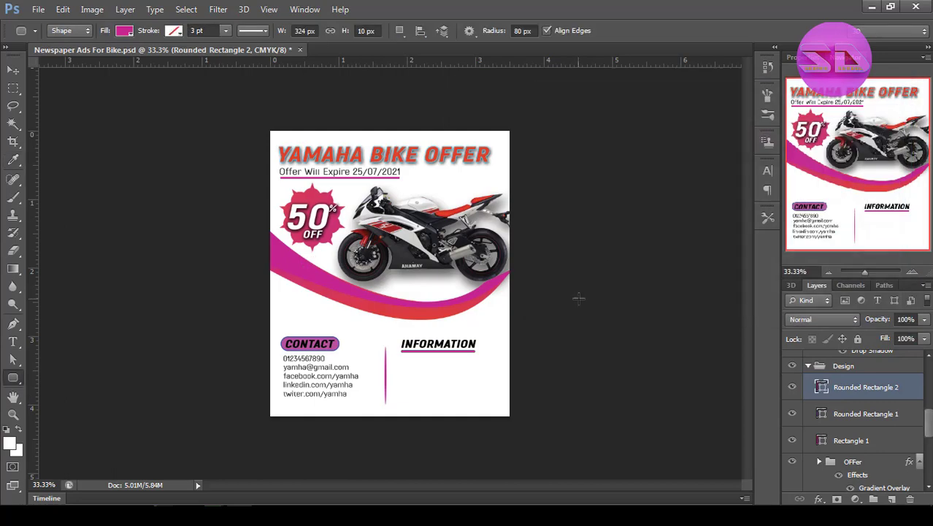
Make the Information underline thinner with Free Transform.
{"action": "key", "text": "ctrl+space"}
{"action": "left_click", "coordinate": [466, 322], "text": "ctrl"}
{"action": "left_click", "coordinate": [468, 322], "text": "ctrl"}
{"action": "key", "text": "ctrl+t"}
{"action": "mouse_move", "coordinate": [342, 343]}
{"action": "left_mouse_down"}
{"action": "mouse_move", "coordinate": [354, 344]}
{"action": "mouse_move", "coordinate": [343, 338]}
{"action": "left_mouse_up"}
{"action": "left_click", "coordinate": [689, 31]}
{"action": "key", "text": "ctrl+alt+space"}
{"action": "left_click", "coordinate": [533, 246], "text": "ctrl+alt"}
Link the Information heading layer with its underline shape.
{"action": "left_click", "coordinate": [13, 70]}
{"action": "left_click_drag", "start_coordinate": [928, 418], "coordinate": [928, 369]}
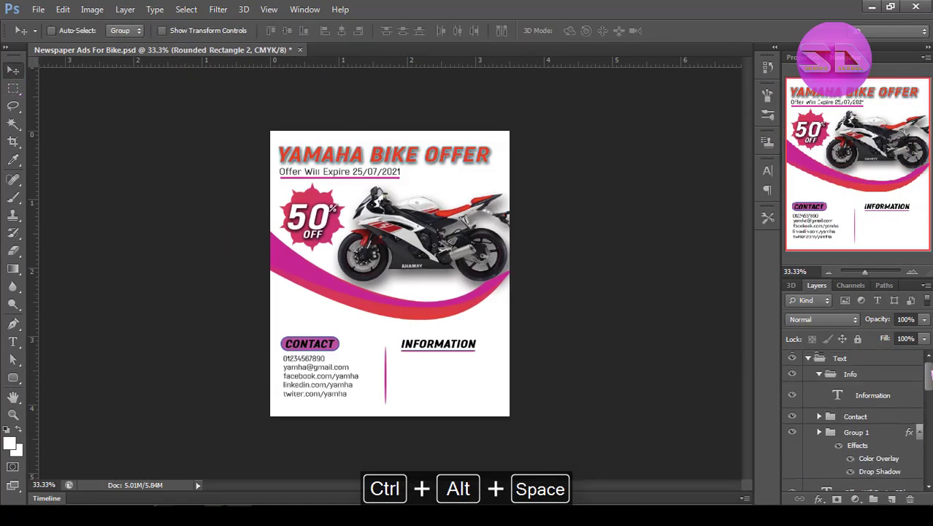
{"action": "left_click", "coordinate": [885, 395]}
{"action": "right_click", "coordinate": [909, 397]}
{"action": "left_click", "coordinate": [664, 156]}
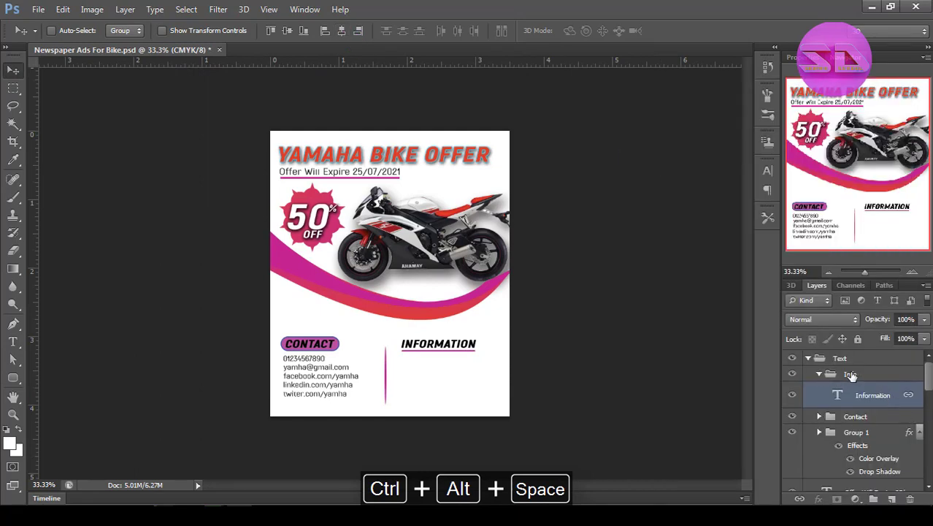
Duplicate the twiter.com/yamha line from the contact details into the empty area beneath the Information heading.
{"action": "left_click", "coordinate": [851, 373]}
{"action": "left_click", "coordinate": [861, 401]}
{"action": "left_click", "coordinate": [819, 417]}
{"action": "left_click", "coordinate": [830, 432]}
{"action": "left_click", "coordinate": [866, 433]}
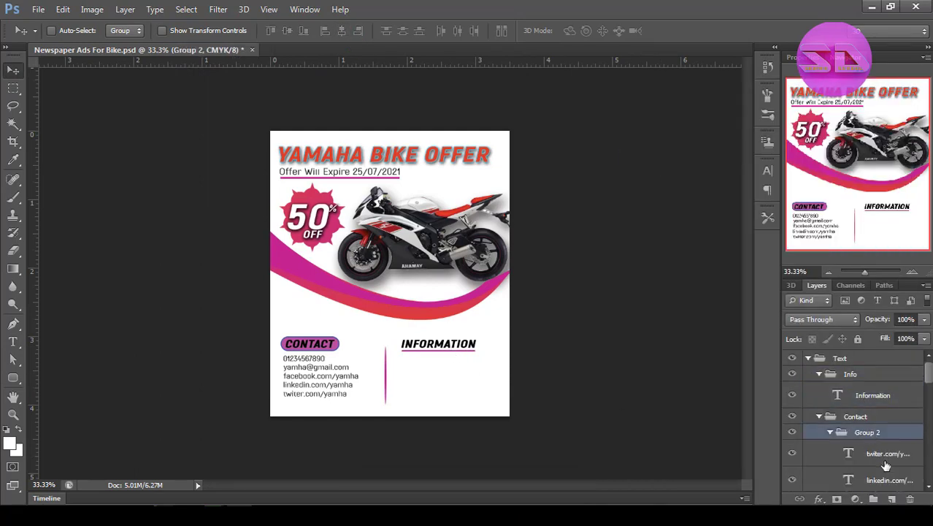
{"action": "left_click", "coordinate": [885, 458]}
{"action": "key", "text": "ctrl+alt+z"}
{"action": "left_click_drag", "start_coordinate": [315, 371], "coordinate": [446, 369]}
{"action": "key", "text": "ctrl+alt+z"}
{"action": "left_click", "coordinate": [882, 459]}
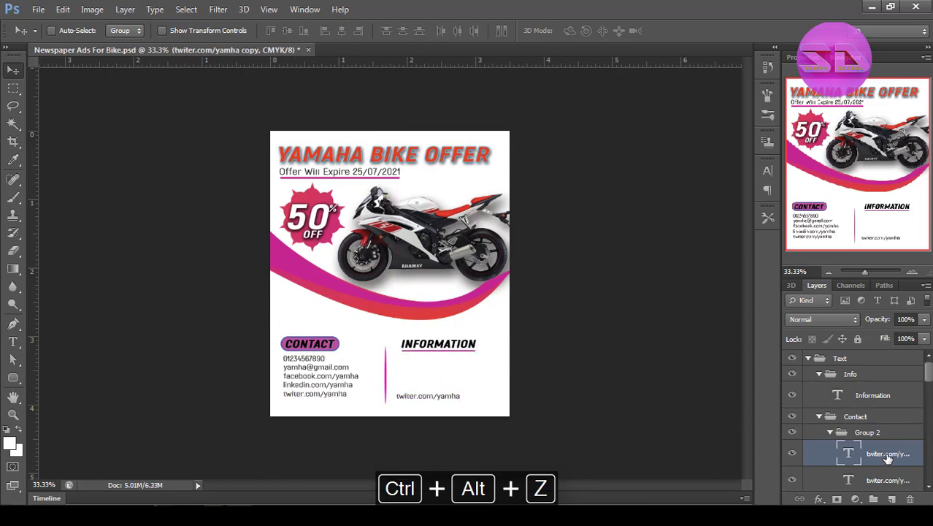
Move the copied line into the Info group, place it just below the Information heading, and change its text to Yamha Brand.
{"action": "left_click_drag", "start_coordinate": [888, 457], "coordinate": [872, 413]}
{"action": "left_click", "coordinate": [820, 444]}
{"action": "left_click_drag", "start_coordinate": [449, 395], "coordinate": [464, 366]}
{"action": "key", "text": "t"}
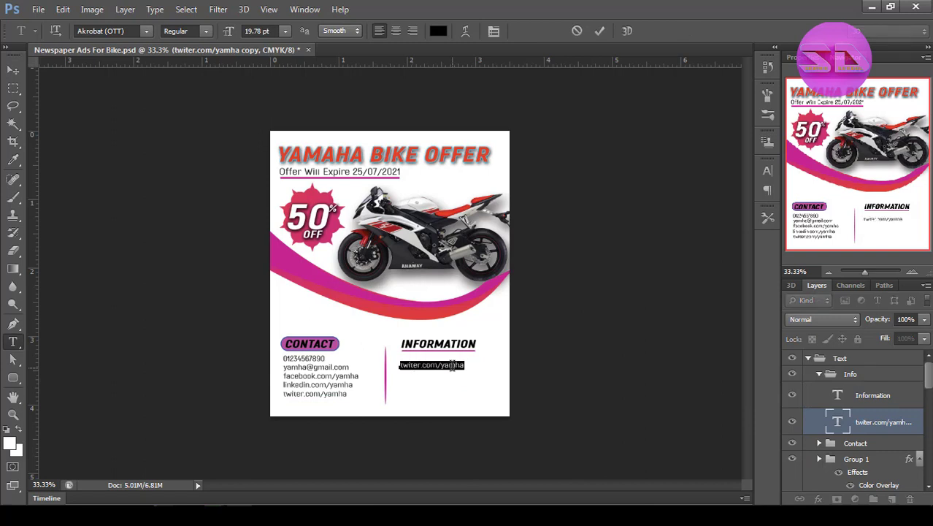
{"action": "type", "text": "ya"}
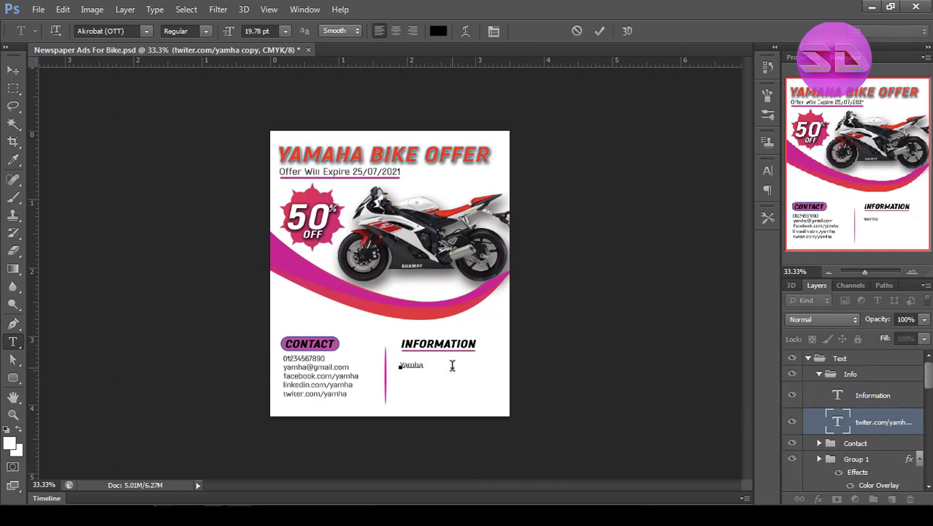
{"action": "left_click", "coordinate": [601, 31]}
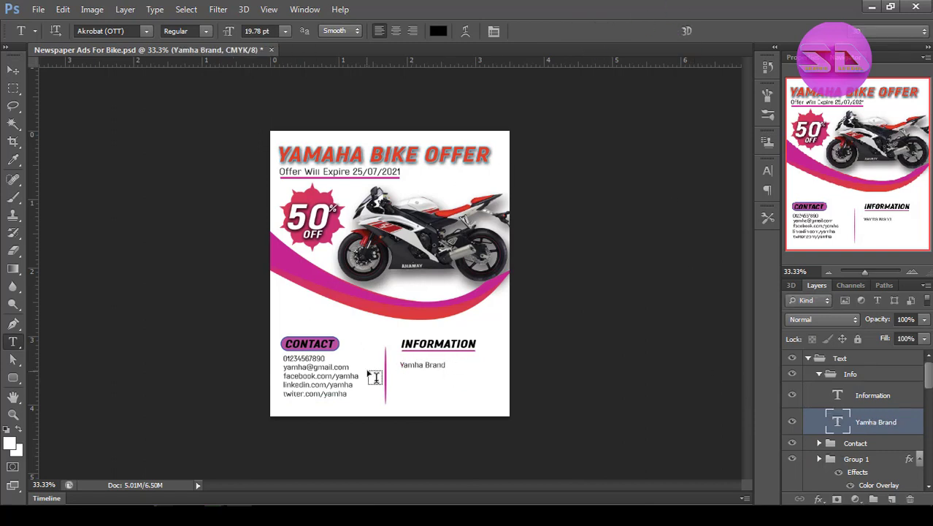
Duplicate the Yamha Brand line below itself and replace the copy's text with the street address.
{"action": "left_click_drag", "start_coordinate": [429, 362], "coordinate": [409, 373]}
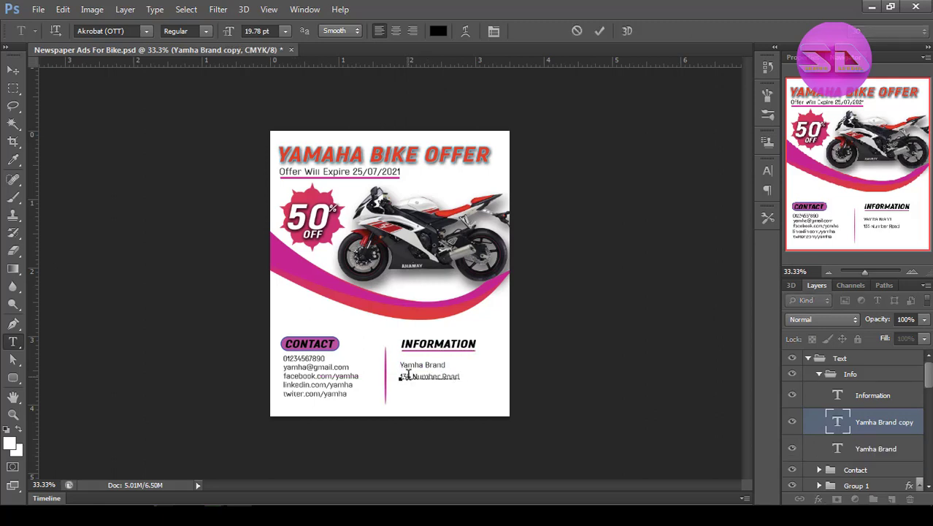
{"action": "key", "text": "ctrl+shift+Left"}
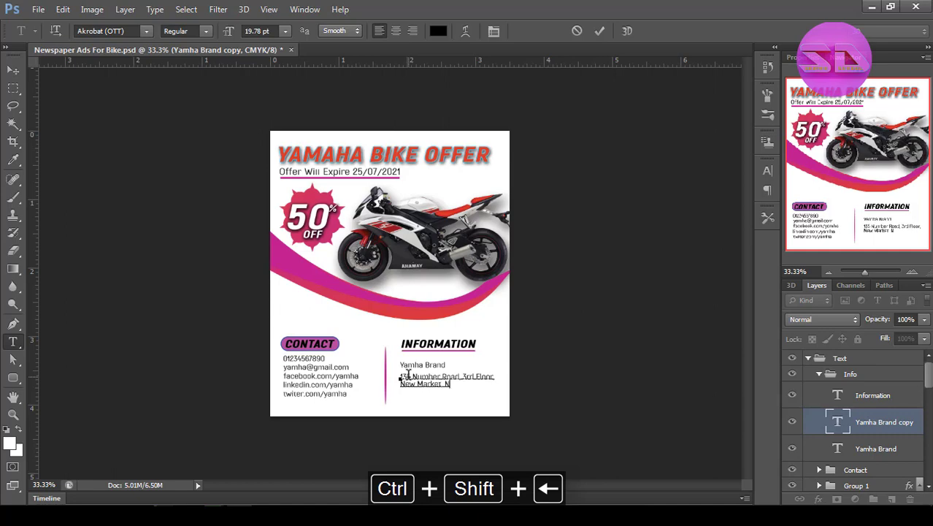
{"action": "type", "text": "ork"}
{"action": "left_click", "coordinate": [601, 31]}
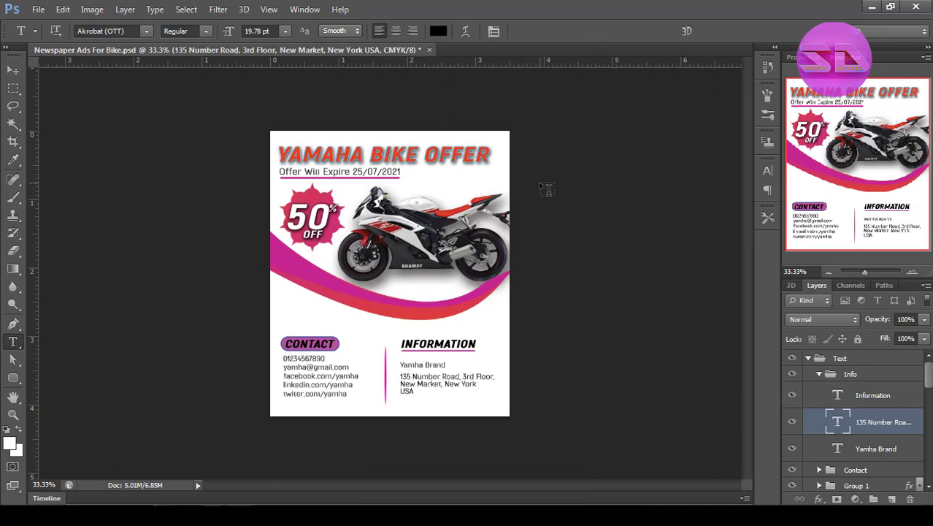
{"action": "left_click_drag", "start_coordinate": [447, 385], "coordinate": [447, 407]}
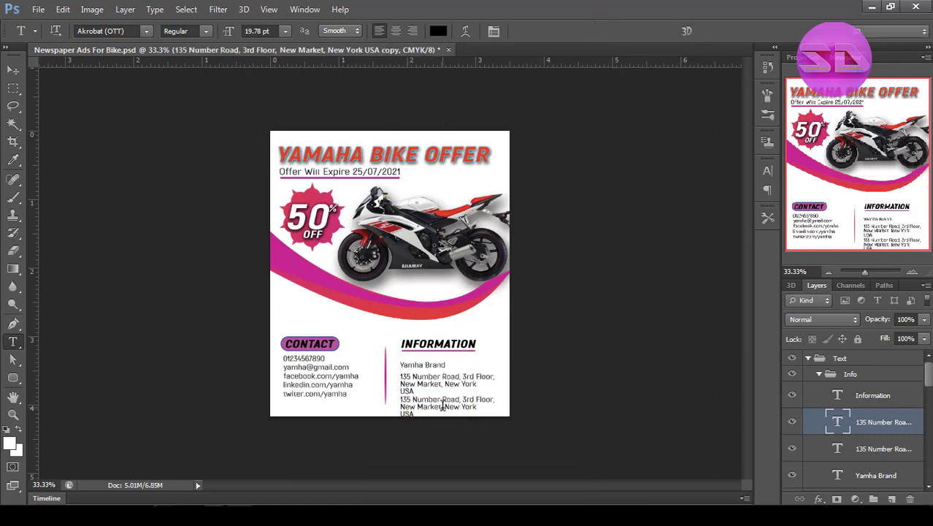
{"action": "left_click", "coordinate": [442, 405]}
{"action": "key", "text": "ctrl+a"}
{"action": "type", "text": "www"}
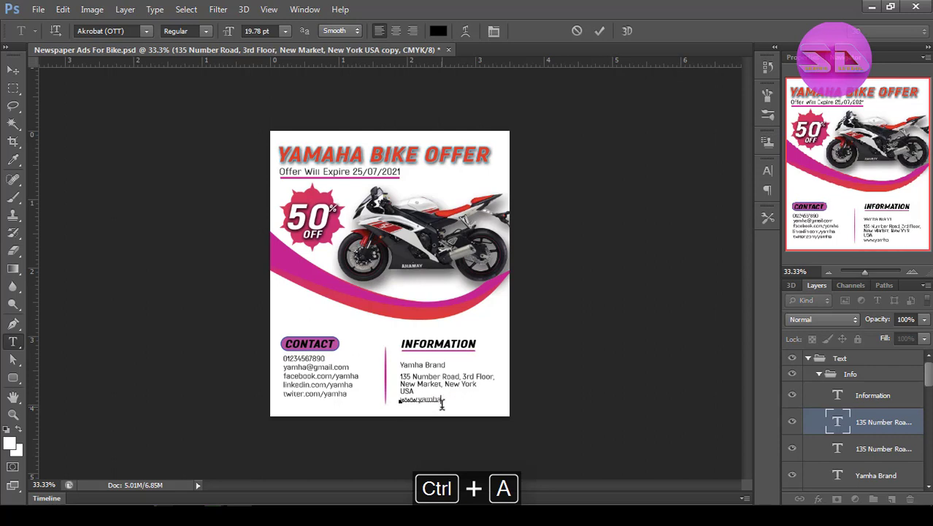
{"action": "left_click", "coordinate": [600, 31]}
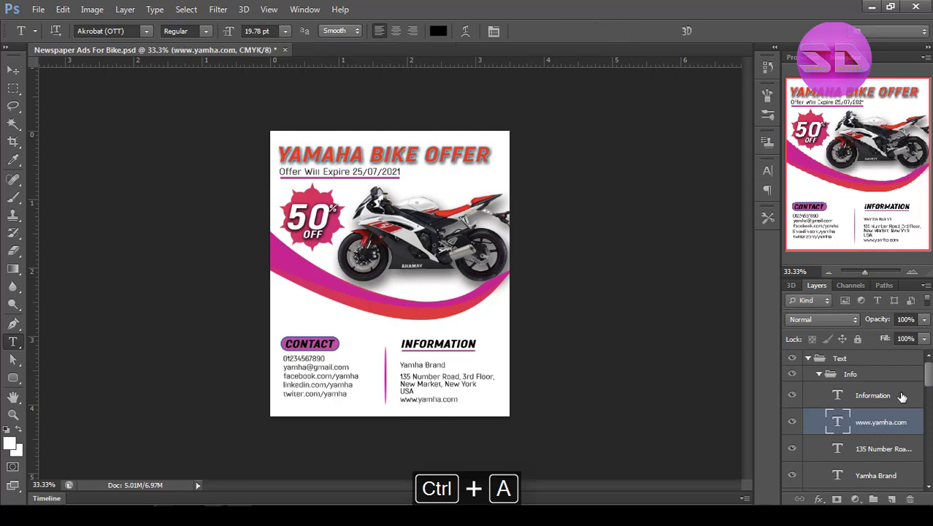
Move the Yamha Brand and website lines up, and distribute the three information lines evenly in the vertical direction.
{"action": "left_click", "coordinate": [875, 477]}
{"action": "key", "text": "v"}
{"action": "key", "text": "shift+Up"}
{"action": "key", "text": "shift+Up"}
{"action": "key", "text": "shift+Up"}
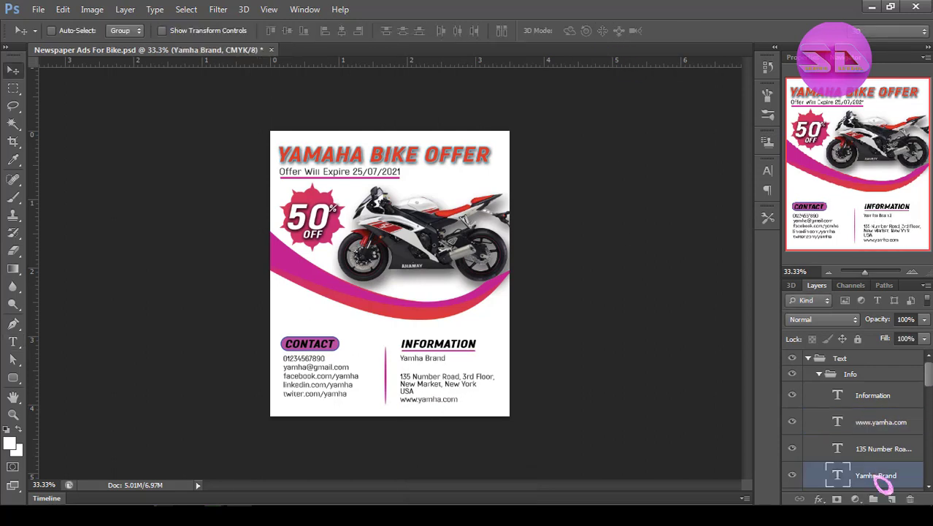
{"action": "left_click", "coordinate": [876, 431]}
{"action": "left_click", "coordinate": [880, 478], "text": "shift"}
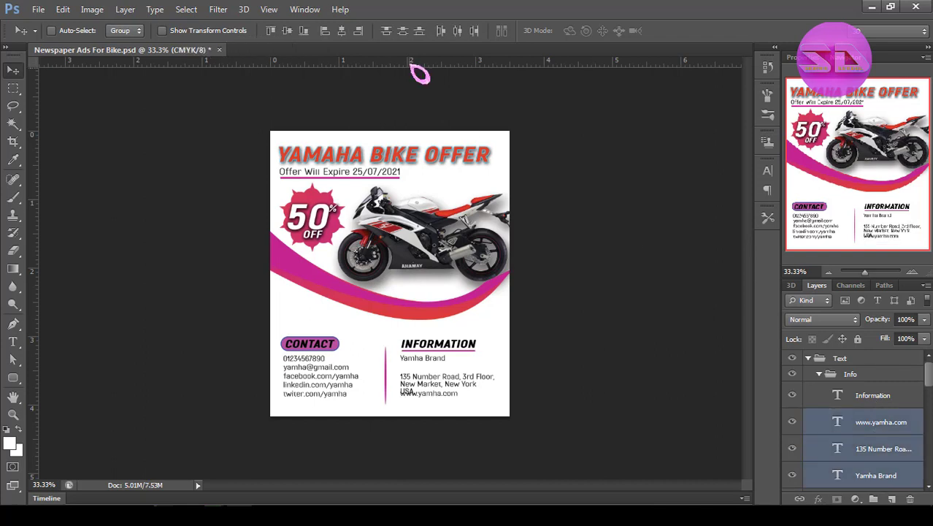
{"action": "left_click", "coordinate": [403, 31]}
Nudge the Yamha Brand line slightly down and the website line slightly up, and collapse the Info group.
{"action": "left_click", "coordinate": [878, 477]}
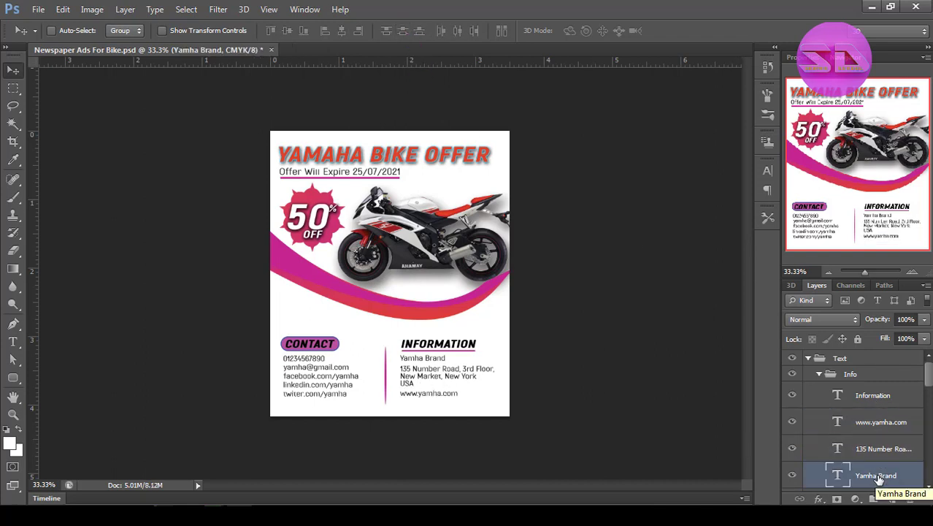
{"action": "key", "text": "Down"}
{"action": "left_click", "coordinate": [871, 426]}
{"action": "key", "text": "Up"}
{"action": "left_click", "coordinate": [819, 374]}
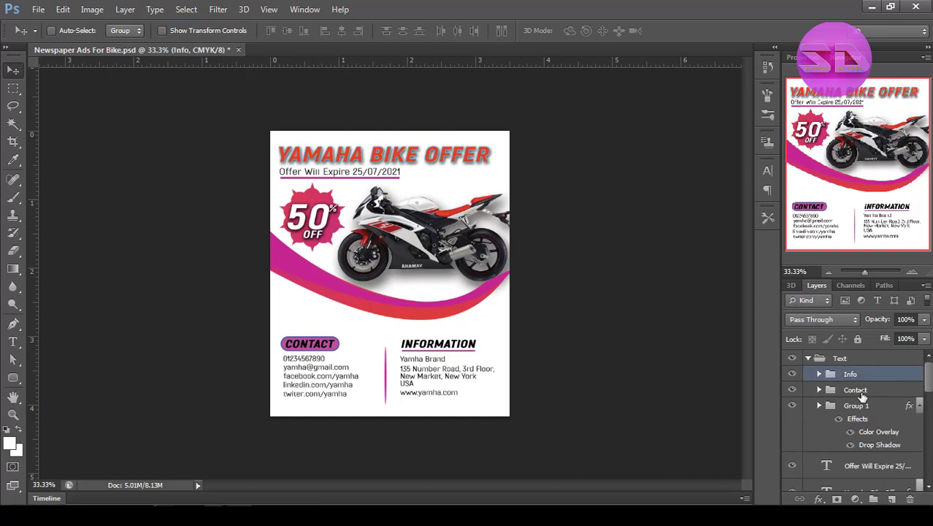
{"action": "left_click", "coordinate": [854, 389], "text": "shift"}
{"action": "key", "text": "Down"}
{"action": "key", "text": "Down"}
{"action": "key", "text": "Down"}
{"action": "key", "text": "Down"}
{"action": "key", "text": "Down"}
{"action": "key", "text": "Down"}
{"action": "key", "text": "Down"}
{"action": "key", "text": "Down"}
{"action": "key", "text": "Down"}
{"action": "key", "text": "Down"}
{"action": "key", "text": "Down"}
{"action": "key", "text": "Down"}
{"action": "key", "text": "Down"}
{"action": "key", "text": "Down"}
{"action": "key", "text": "Down"}
{"action": "key", "text": "Down"}
{"action": "key", "text": "Down"}
{"action": "key", "text": "Down"}
{"action": "key", "text": "Down"}
{"action": "key", "text": "Down"}
{"action": "key", "text": "Down"}
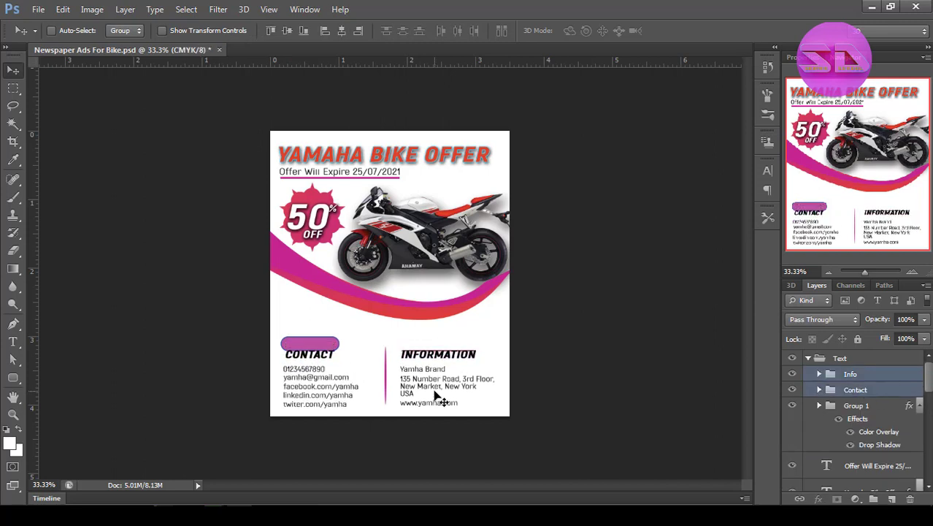
{"action": "left_click_drag", "start_coordinate": [930, 391], "coordinate": [929, 429]}
{"action": "left_click", "coordinate": [862, 411]}
{"action": "key", "text": "ctrl+alt+z"}
{"action": "key", "text": "ctrl+alt+z"}
{"action": "key", "text": "ctrl+alt+z"}
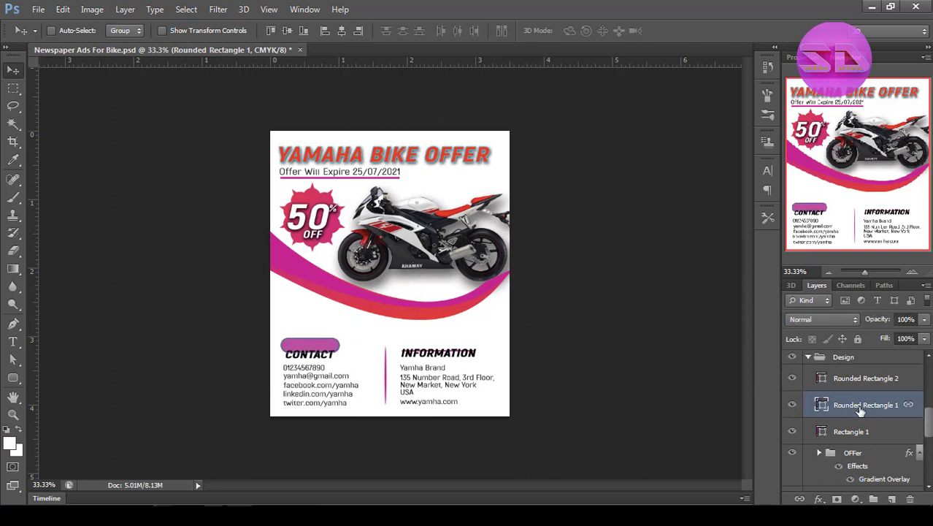
{"action": "key", "text": "ctrl+alt+z"}
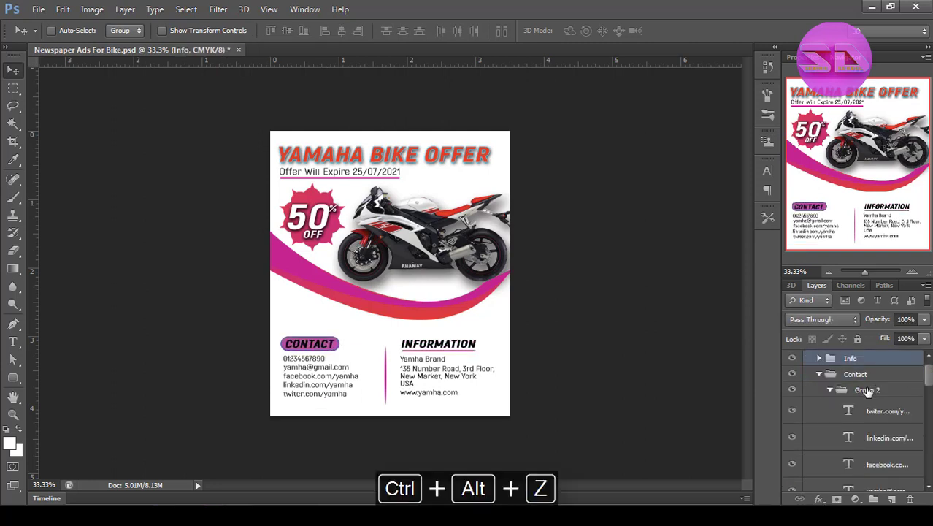
{"action": "key", "text": "ctrl+alt+z"}
{"action": "key", "text": "ctrl+alt+z"}
{"action": "key", "text": "ctrl+alt+z"}
{"action": "key", "text": "ctrl+alt+z"}
{"action": "key", "text": "ctrl+alt+z"}
Shift the Contact heading with its badge and details, and the Information heading with its underline, slightly down.
{"action": "left_click_drag", "start_coordinate": [929, 373], "coordinate": [928, 437]}
{"action": "left_click", "coordinate": [861, 472]}
{"action": "key", "text": "shift+Down"}
{"action": "left_click", "coordinate": [889, 439]}
{"action": "key", "text": "shift+Down"}
{"action": "key", "text": "shift+Down"}
{"action": "key", "text": "shift+Down"}
{"action": "key", "text": "shift+Down"}
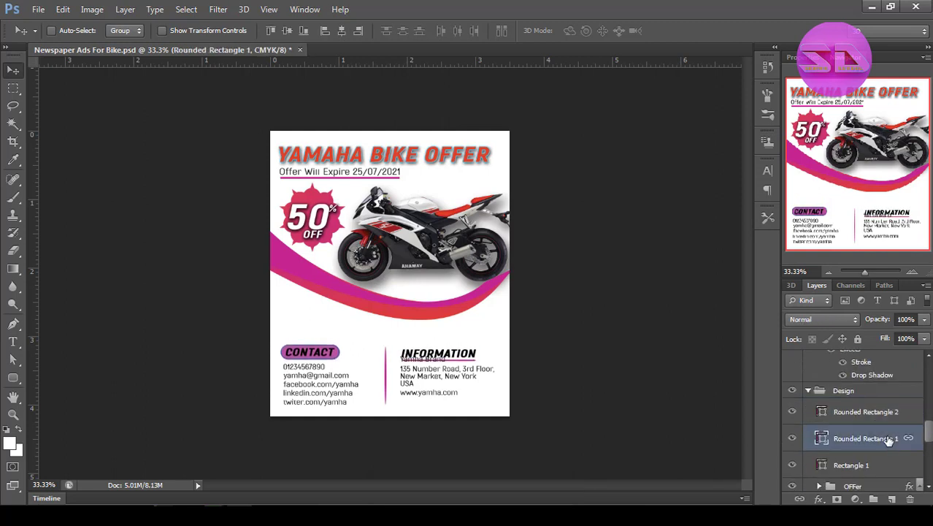
Select the Contact badge and the Information underline and align their vertical centres.
{"action": "left_click", "coordinate": [870, 412], "text": "shift"}
{"action": "left_click", "coordinate": [288, 31]}
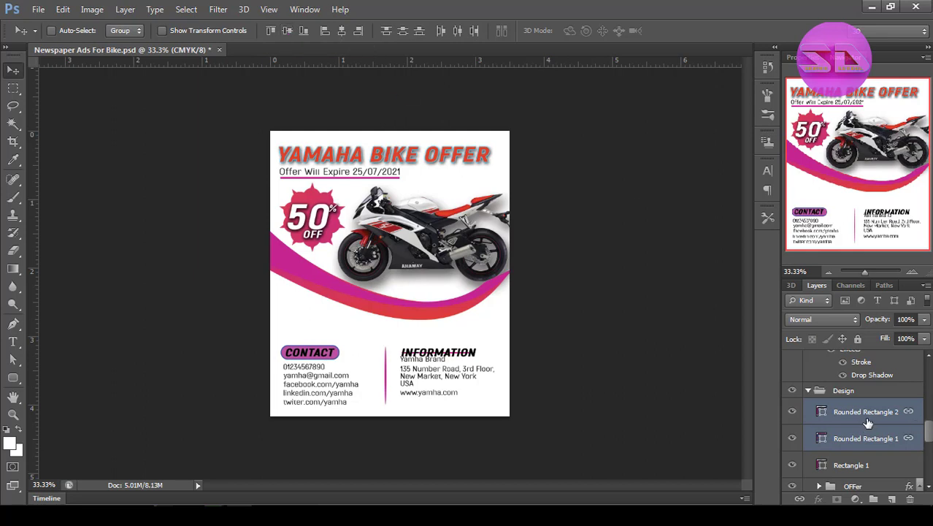
Undo the last alignment and align the Contact and Information headings by their vertical centres.
{"action": "key", "text": "ctrl+alt+z"}
{"action": "scroll", "coordinate": [850, 440], "scroll_direction": "up", "scroll_amount": 10}
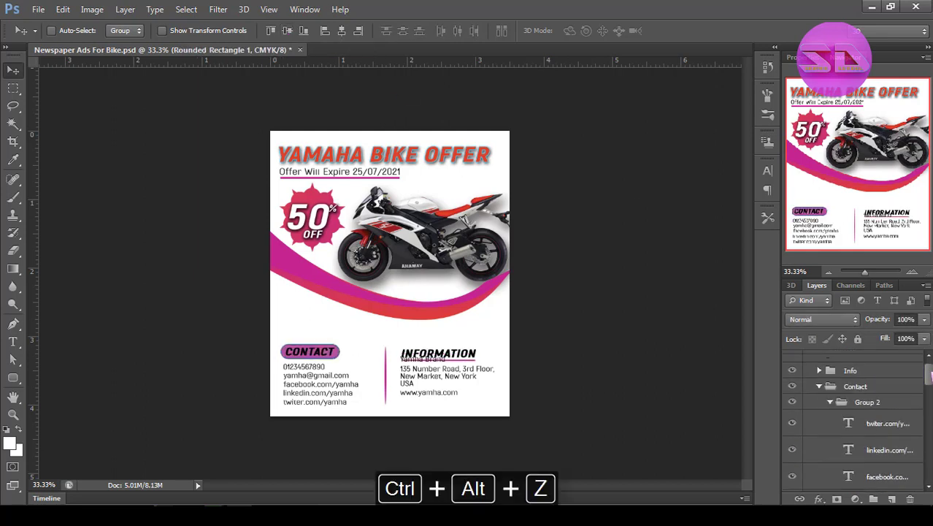
{"action": "left_click", "coordinate": [819, 374]}
{"action": "left_click", "coordinate": [854, 395], "text": "ctrl"}
{"action": "left_click", "coordinate": [287, 31]}
Unlink the heading layers and move the Information underline down to just below its heading.
{"action": "left_click", "coordinate": [874, 392]}
{"action": "right_click", "coordinate": [874, 392]}
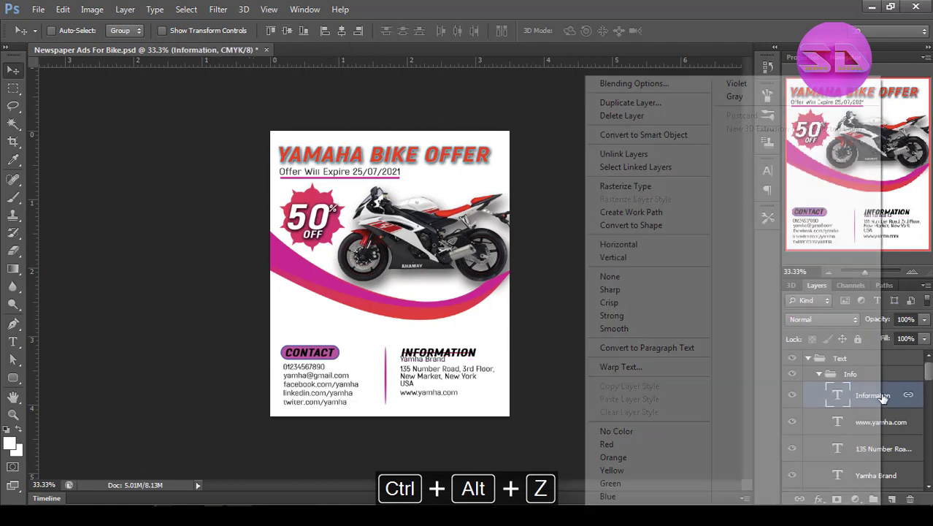
{"action": "left_click", "coordinate": [622, 152]}
{"action": "left_click_drag", "start_coordinate": [929, 369], "coordinate": [929, 369]}
{"action": "left_click_drag", "start_coordinate": [930, 415], "coordinate": [931, 377]}
{"action": "left_click", "coordinate": [878, 404]}
{"action": "left_click", "coordinate": [872, 428]}
{"action": "left_click", "coordinate": [868, 404]}
{"action": "key", "text": "shift+Down"}
{"action": "left_click", "coordinate": [887, 400], "text": "ctrl"}
{"action": "right_click", "coordinate": [887, 400]}
{"action": "left_click", "coordinate": [629, 153]}
Move the Yamha Brand, address and website lines down below the Information heading and distribute them evenly in the vertical direction.
{"action": "left_click", "coordinate": [897, 442]}
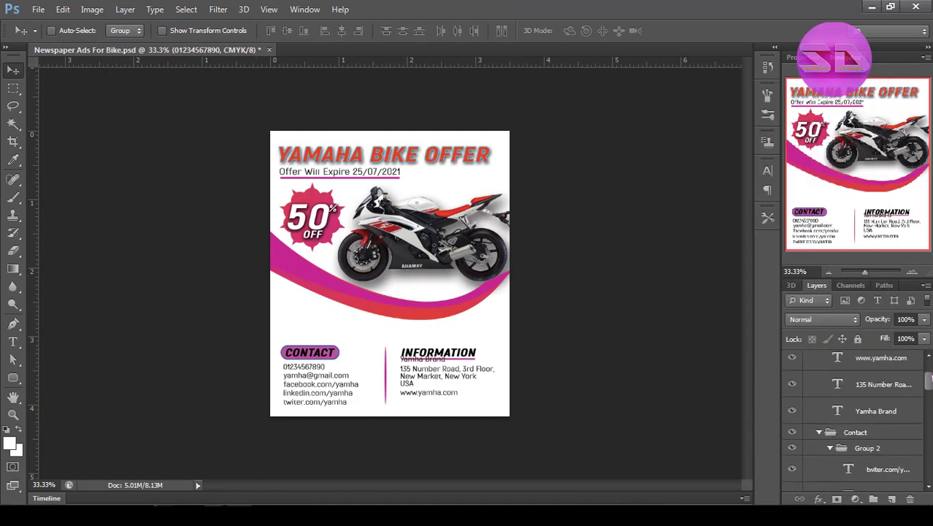
{"action": "left_click", "coordinate": [898, 411], "text": "ctrl"}
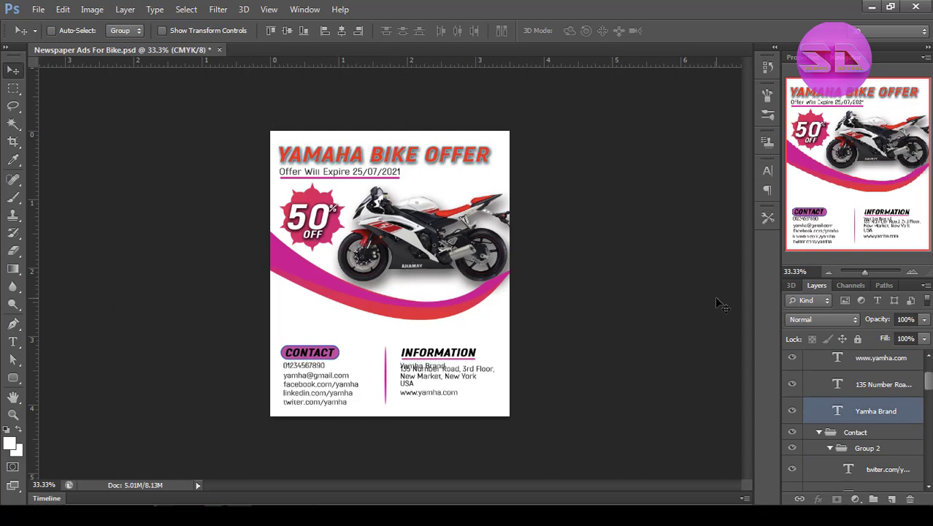
{"action": "left_click", "coordinate": [879, 393]}
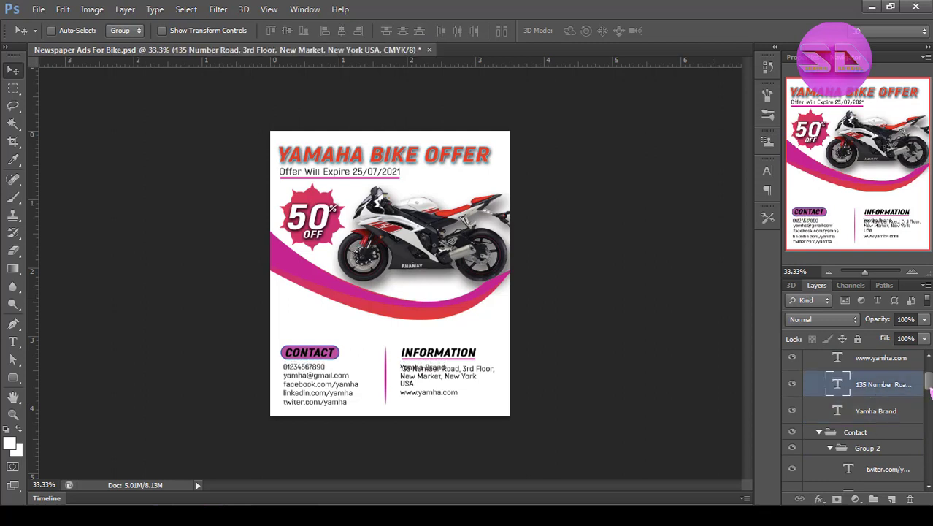
{"action": "left_click", "coordinate": [881, 357], "text": "shift"}
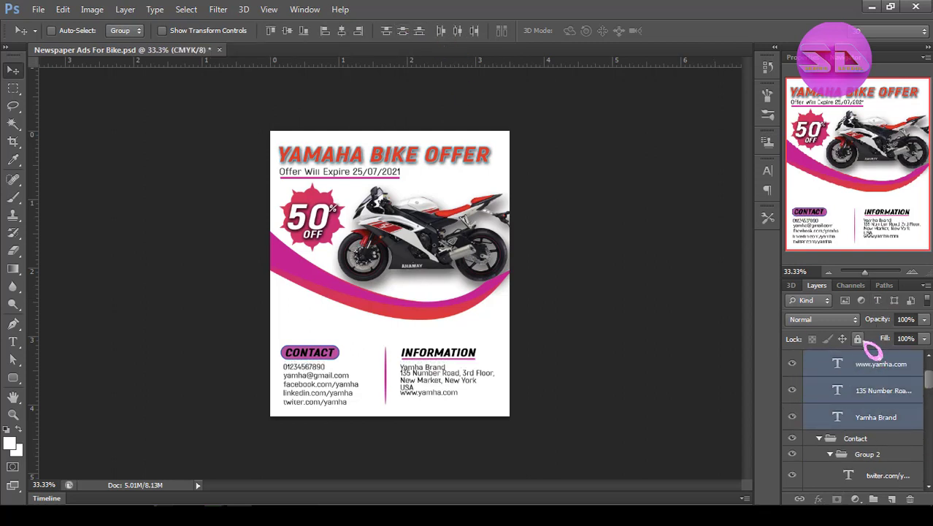
{"action": "left_click", "coordinate": [874, 367]}
{"action": "left_click", "coordinate": [875, 415], "text": "shift"}
{"action": "left_click", "coordinate": [402, 30]}
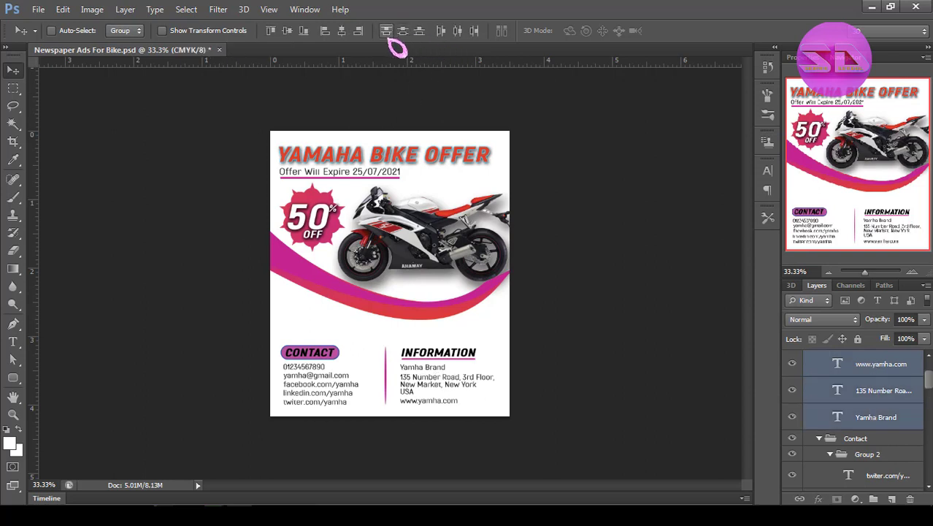
Collapse the Contact group and its nested Group 2.
{"action": "mouse_move", "coordinate": [930, 383]}
{"action": "left_mouse_down"}
{"action": "mouse_move", "coordinate": [930, 397]}
{"action": "mouse_move", "coordinate": [930, 383]}
{"action": "left_mouse_up"}
{"action": "left_click", "coordinate": [886, 380]}
{"action": "left_click", "coordinate": [885, 450], "text": "shift"}
{"action": "left_click", "coordinate": [830, 429]}
{"action": "left_click", "coordinate": [819, 413]}
{"action": "left_click", "coordinate": [875, 396]}
{"action": "left_click_drag", "start_coordinate": [452, 361], "coordinate": [430, 368]}
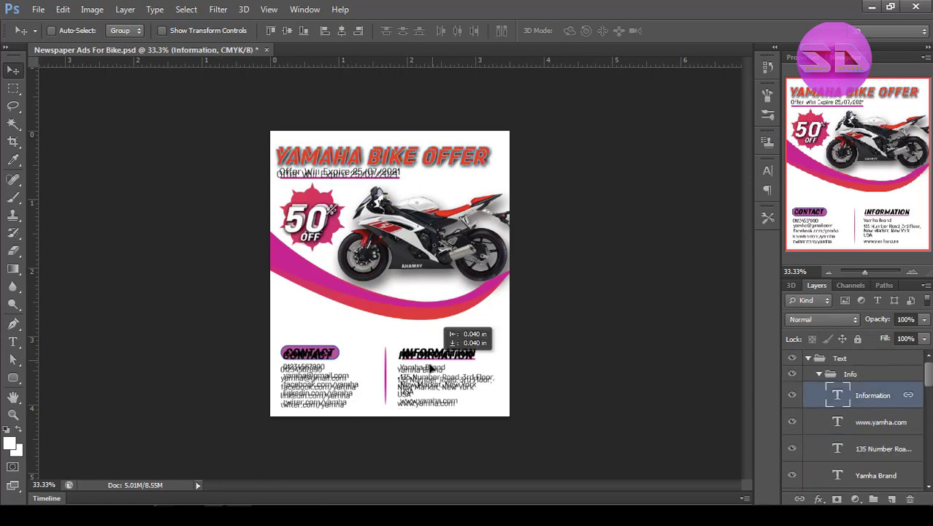
{"action": "key", "text": "ctrl+alt+z"}
Duplicate the Information heading layer and unlink the copy.
{"action": "left_click", "coordinate": [871, 389]}
{"action": "right_click", "coordinate": [872, 391]}
{"action": "left_click", "coordinate": [629, 103]}
{"action": "left_click", "coordinate": [604, 151]}
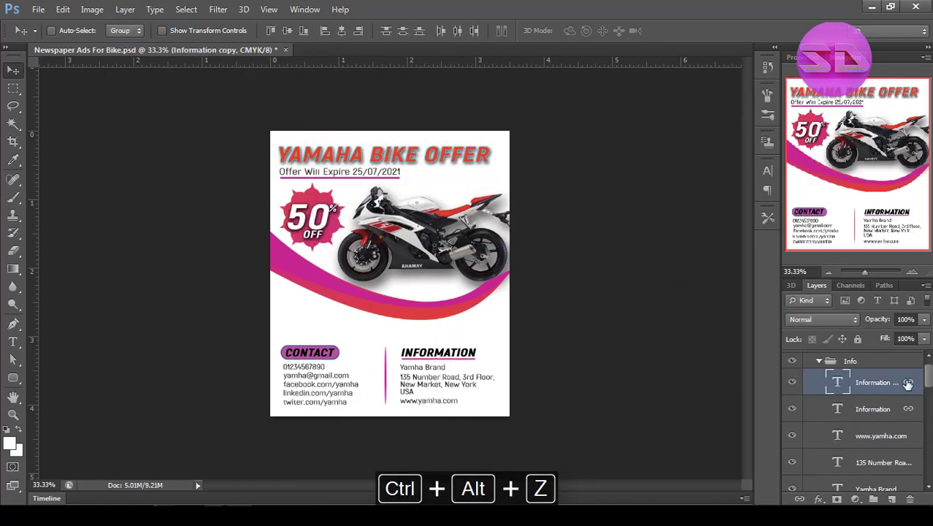
{"action": "right_click", "coordinate": [908, 384]}
{"action": "left_click", "coordinate": [657, 244]}
Take the Information copy out of the Info group and place it near the middle of the ad's bottom edge.
{"action": "left_click_drag", "start_coordinate": [902, 378], "coordinate": [929, 378]}
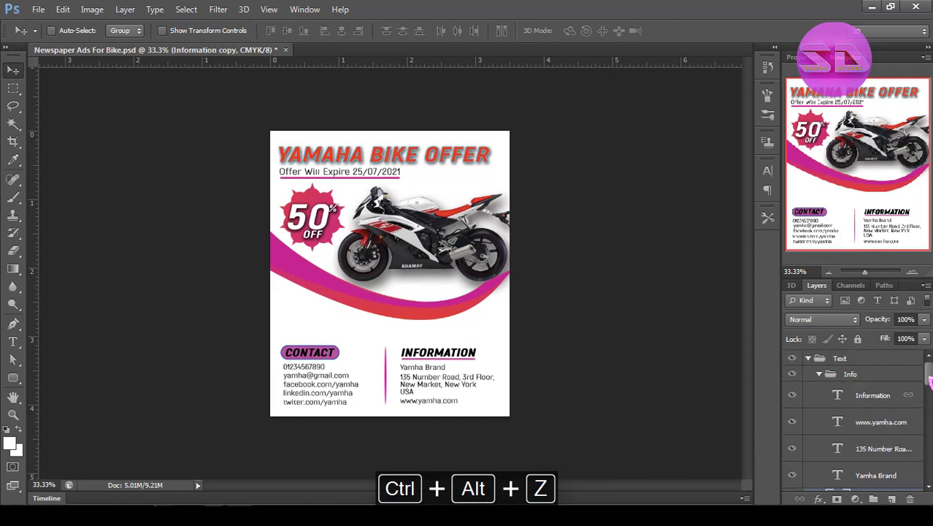
{"action": "left_click", "coordinate": [819, 373]}
{"action": "left_click", "coordinate": [819, 374]}
{"action": "scroll", "coordinate": [885, 488], "scroll_direction": "down", "scroll_amount": 1}
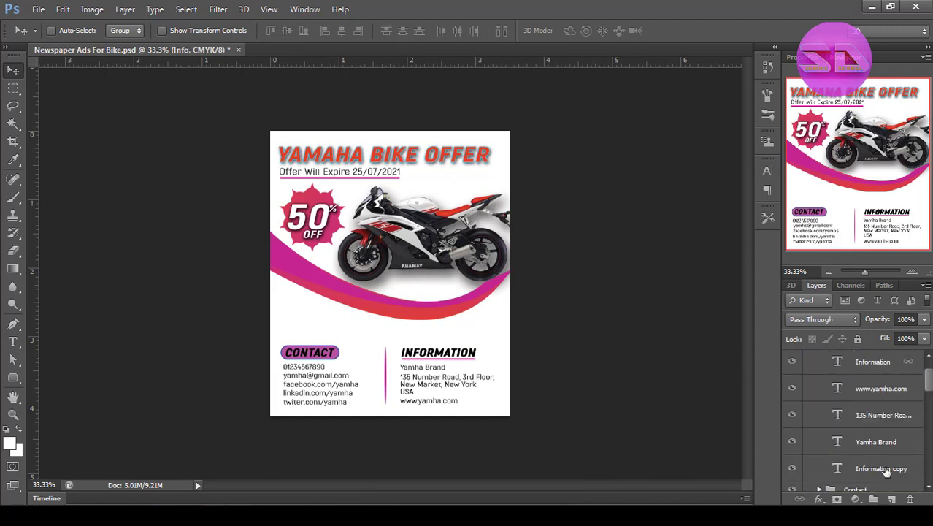
{"action": "left_click_drag", "start_coordinate": [883, 471], "coordinate": [879, 480]}
{"action": "left_click_drag", "start_coordinate": [460, 359], "coordinate": [405, 418]}
Replace the copied heading's text with SD GRAPHICS SCHOOL.
{"action": "key", "text": "t"}
{"action": "left_click", "coordinate": [395, 410]}
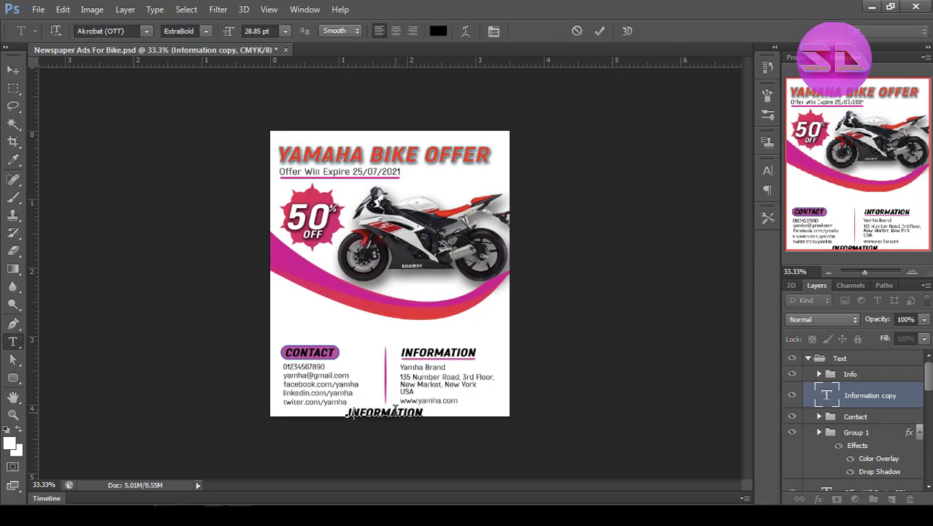
{"action": "type", "text": "SD GRAPHICS SCHOOL"}
Set the SD GRAPHICS SCHOOL text to the Bold style at 24 pt.
{"action": "key", "text": "ctrl+a"}
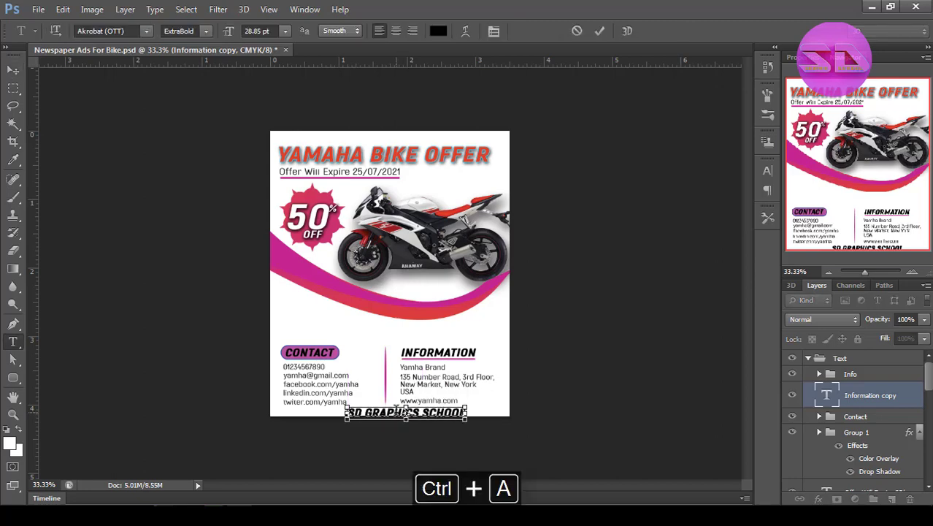
{"action": "left_click", "coordinate": [493, 32]}
{"action": "left_click", "coordinate": [740, 178]}
{"action": "left_click", "coordinate": [733, 245]}
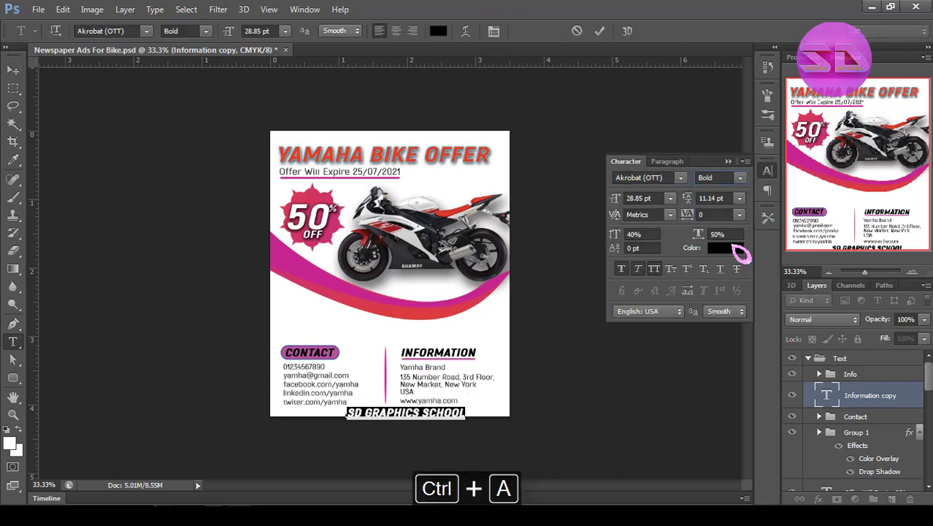
{"action": "left_click", "coordinate": [669, 199]}
{"action": "left_click", "coordinate": [642, 353]}
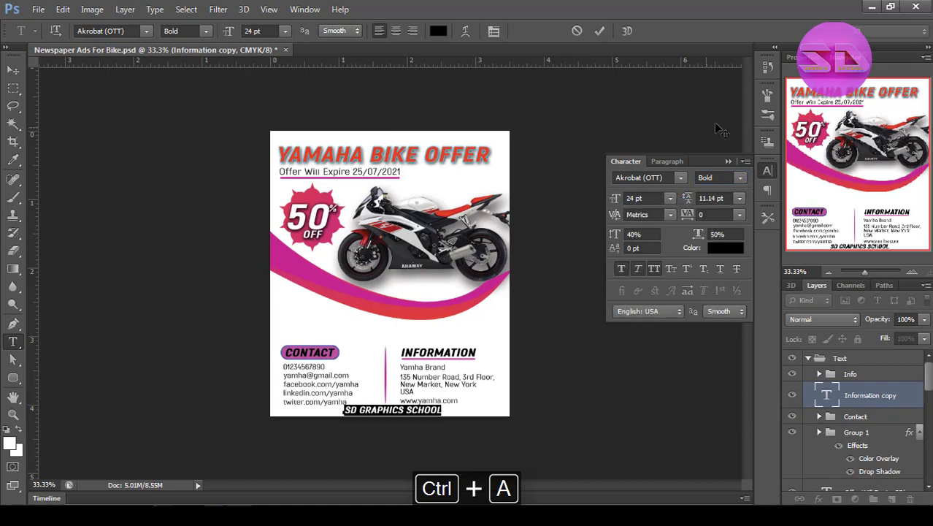
Turn off faux bold for the SD Graphics School text and set its size to 22 pt.
{"action": "left_click", "coordinate": [14, 70]}
{"action": "double_click", "coordinate": [827, 398]}
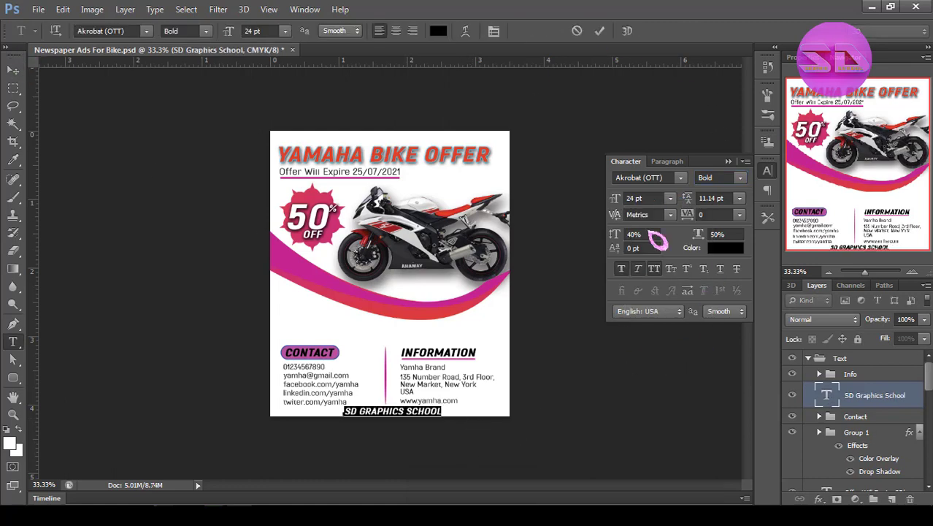
{"action": "left_click", "coordinate": [729, 162]}
{"action": "left_click", "coordinate": [600, 31]}
{"action": "left_click", "coordinate": [14, 70]}
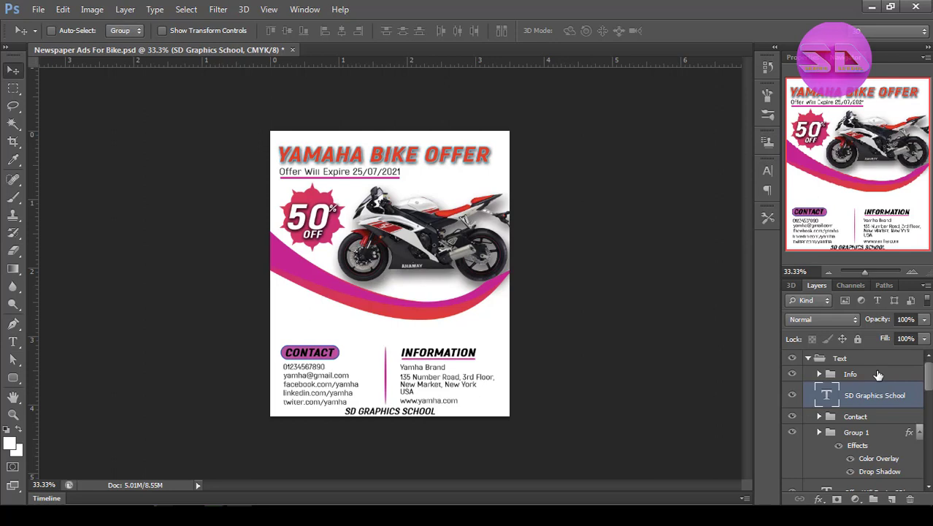
{"action": "double_click", "coordinate": [820, 404]}
{"action": "left_click", "coordinate": [493, 31]}
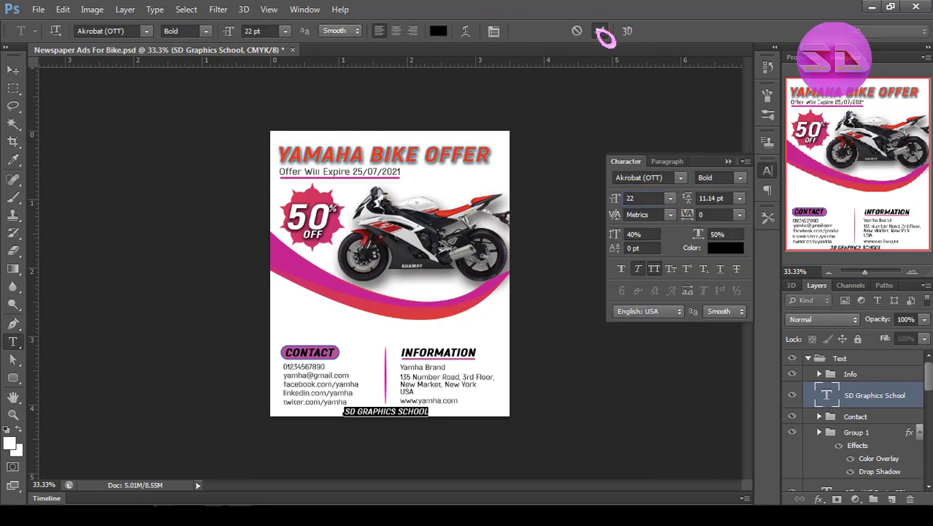
{"action": "left_click", "coordinate": [599, 32]}
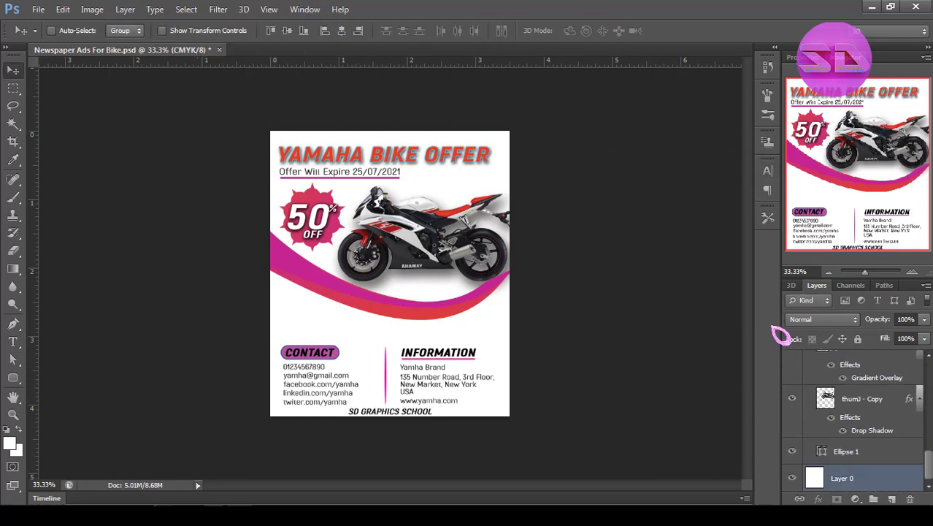
Centre the SD Graphics School text horizontally on the page and collapse the Design group.
{"action": "left_click", "coordinate": [875, 395]}
{"action": "left_click_drag", "start_coordinate": [929, 465], "coordinate": [930, 376]}
{"action": "left_click", "coordinate": [808, 393]}
{"action": "left_click", "coordinate": [844, 359]}
{"action": "left_click", "coordinate": [858, 397]}
{"action": "left_click_drag", "start_coordinate": [399, 408], "coordinate": [384, 317]}
{"action": "key", "text": "ctrl+alt+z"}
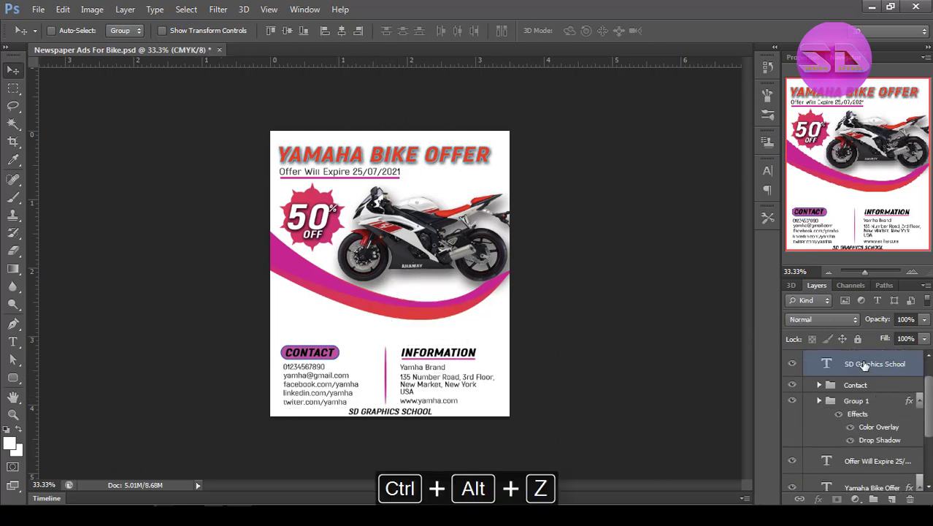
{"action": "left_click", "coordinate": [864, 366]}
{"action": "scroll", "coordinate": [850, 367], "scroll_direction": "up", "scroll_amount": 1}
{"action": "left_click", "coordinate": [63, 9]}
{"action": "left_click", "coordinate": [128, 40]}
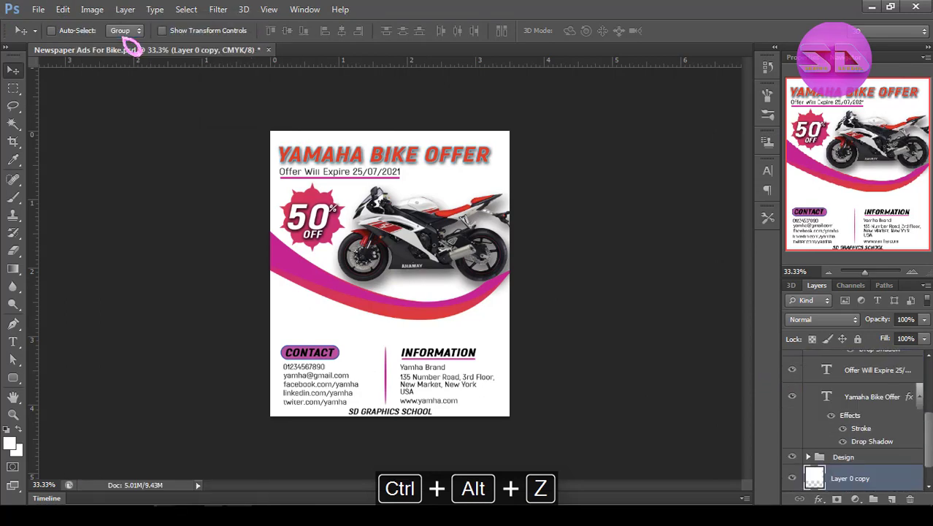
{"action": "left_click", "coordinate": [63, 8]}
{"action": "left_click", "coordinate": [128, 41]}
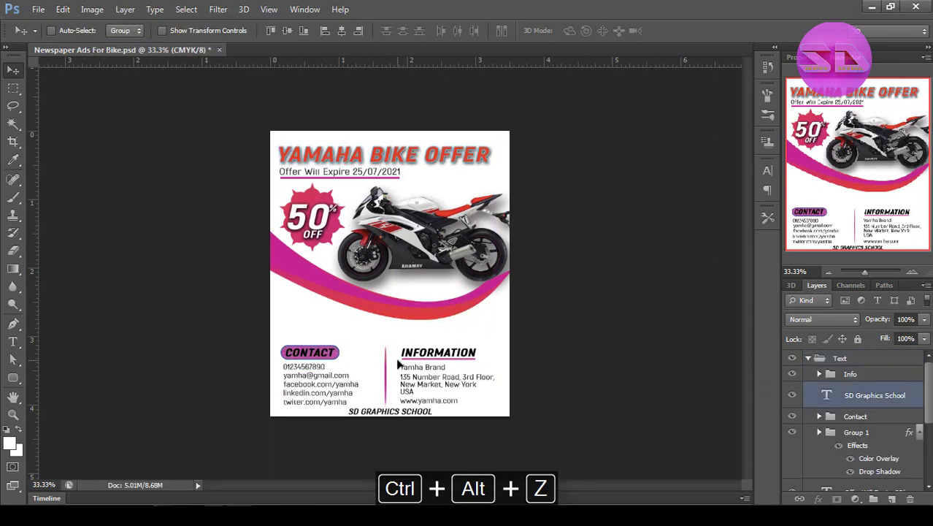
Save the document and duplicate the SD Graphics School text into the space above the Contact heading.
{"action": "key", "text": "ctrl+s"}
{"action": "left_click_drag", "start_coordinate": [399, 414], "coordinate": [319, 317]}
{"action": "key", "text": "ctrl+alt+z"}
{"action": "key", "text": "ctrl+j"}
Replace the duplicated text with Photoshop's Lorem Ipsum placeholder text.
{"action": "key", "text": "t"}
{"action": "left_click", "coordinate": [328, 317]}
{"action": "key", "text": "ctrl+a"}
{"action": "key", "text": "BackSpace"}
{"action": "left_click", "coordinate": [146, 10]}
{"action": "left_click", "coordinate": [189, 255]}
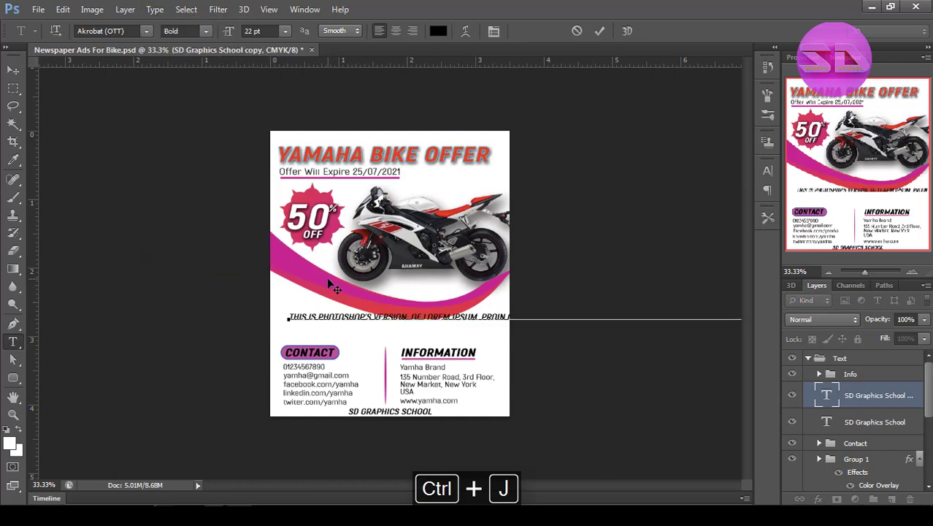
Break the placeholder text into four lines, starting new ones at "gravida", "sollicitudin" and "nisi".
{"action": "key", "text": "Return"}
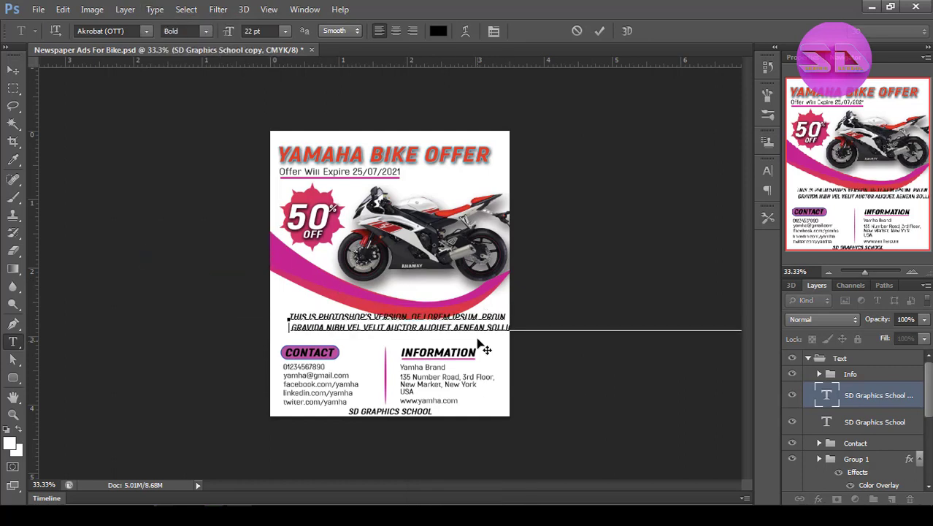
{"action": "left_click", "coordinate": [487, 327]}
{"action": "key", "text": "Return"}
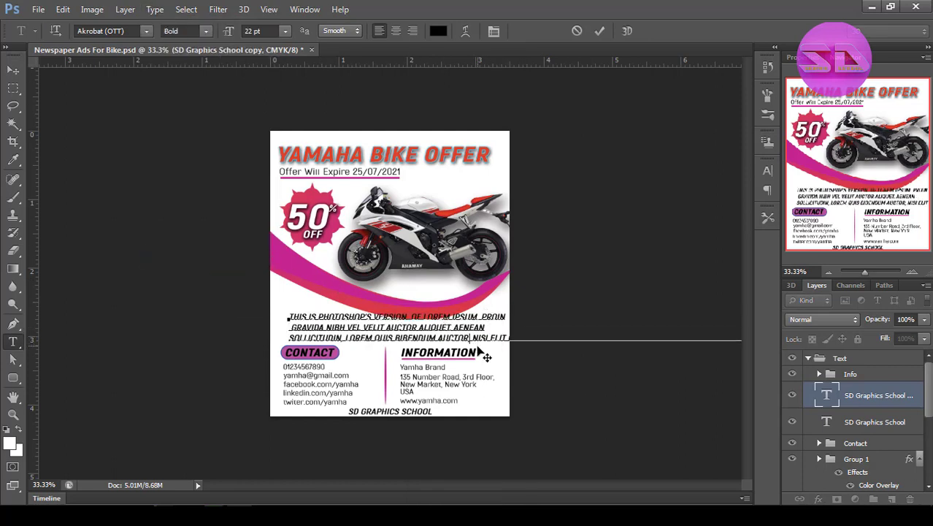
{"action": "key", "text": "Return"}
Set the whole placeholder paragraph to the Light style, 14 pt size and 6 pt leading.
{"action": "key", "text": "ctrl+a"}
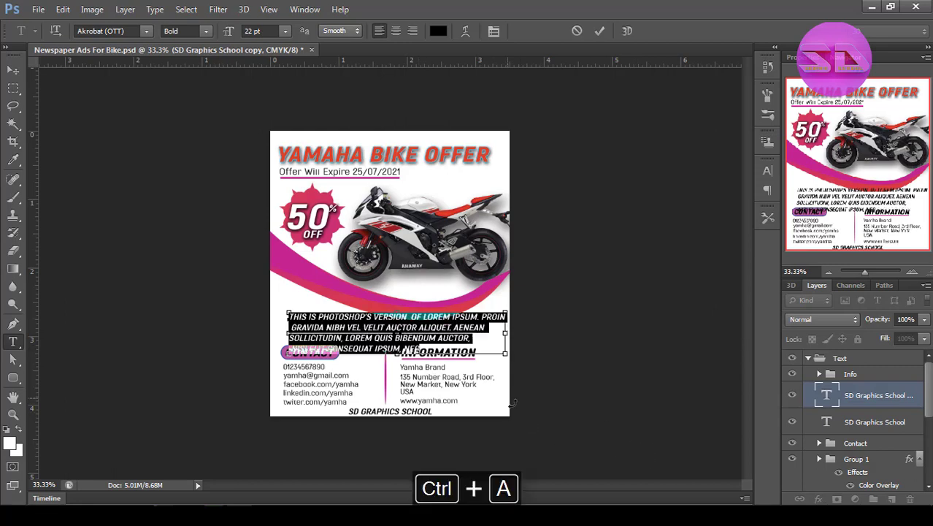
{"action": "left_click", "coordinate": [767, 171]}
{"action": "left_click", "coordinate": [739, 178]}
{"action": "left_click", "coordinate": [753, 211]}
{"action": "left_click", "coordinate": [740, 200]}
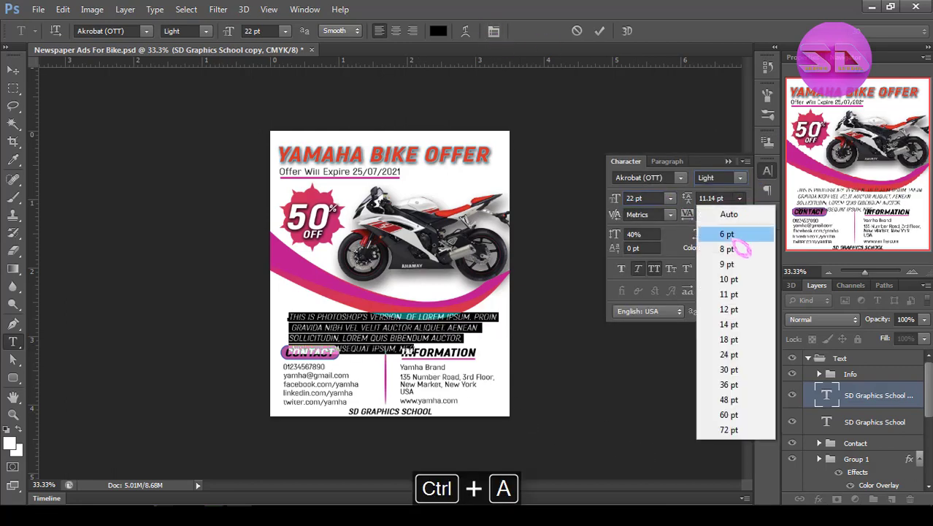
{"action": "left_click", "coordinate": [736, 234]}
{"action": "left_click", "coordinate": [740, 200]}
{"action": "left_click", "coordinate": [670, 198]}
{"action": "left_click", "coordinate": [630, 328]}
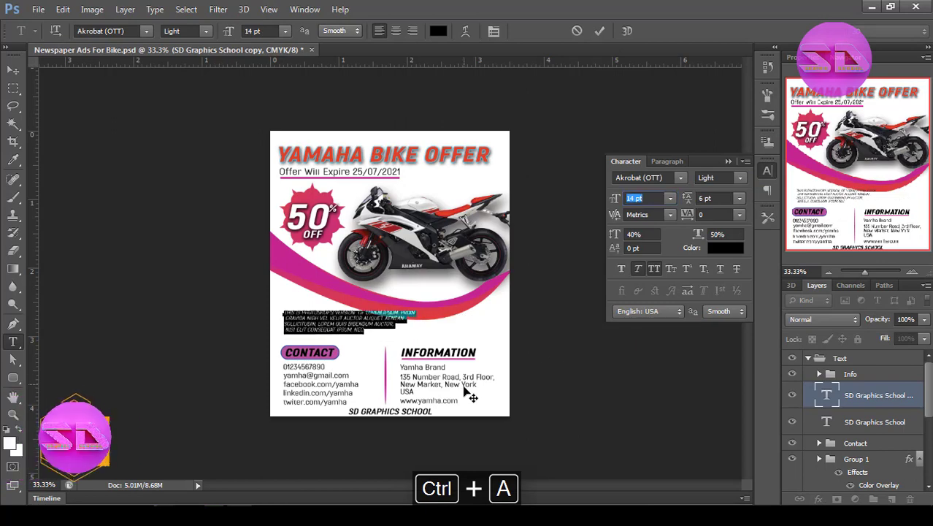
Change the placeholder paragraph's size to 18 pt and its leading to 8 pt.
{"action": "left_click", "coordinate": [670, 199]}
{"action": "left_click", "coordinate": [658, 338]}
{"action": "left_click", "coordinate": [740, 200]}
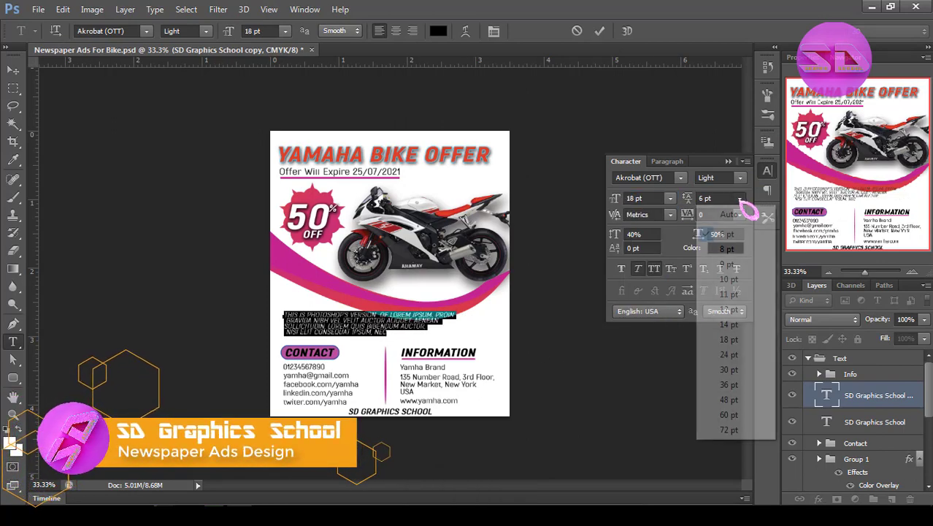
{"action": "left_click", "coordinate": [739, 266]}
{"action": "left_click", "coordinate": [740, 200]}
{"action": "left_click", "coordinate": [739, 250]}
Turn off faux italic and all caps for the placeholder paragraph and apply the text changes.
{"action": "left_click", "coordinate": [729, 161]}
{"action": "left_click", "coordinate": [495, 32]}
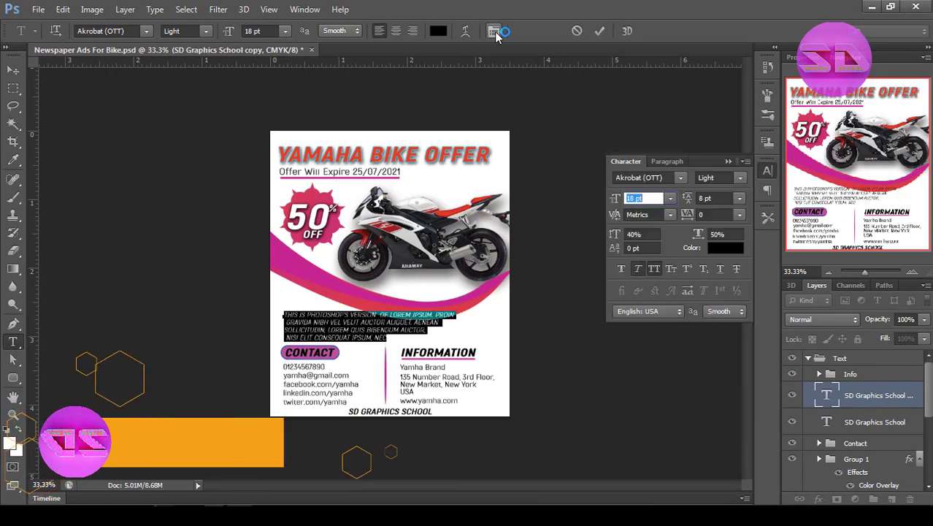
{"action": "left_click", "coordinate": [656, 270]}
{"action": "left_click", "coordinate": [729, 162]}
{"action": "left_click", "coordinate": [599, 31]}
Remove the leading spaces before "gravida" and "nisi" so the paragraph's lines start flush.
{"action": "left_click", "coordinate": [354, 338], "text": "ctrl"}
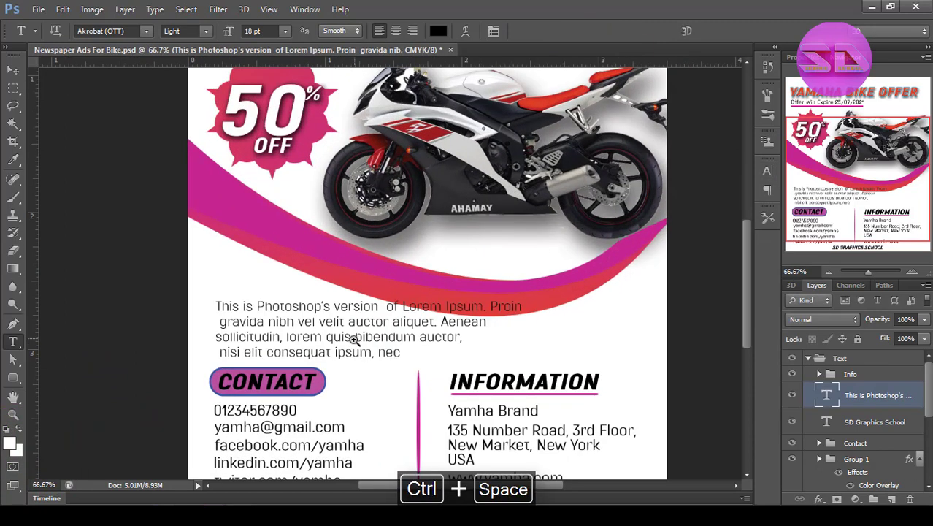
{"action": "left_click", "coordinate": [220, 322]}
{"action": "key", "text": "BackSpace"}
{"action": "left_click", "coordinate": [217, 351]}
{"action": "key", "text": "BackSpace"}
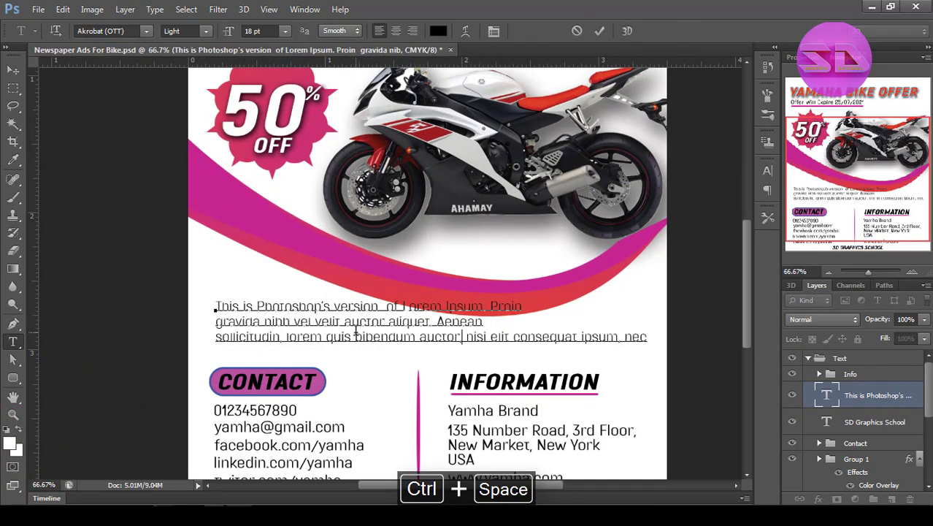
{"action": "key", "text": "ctrl+z"}
Break the placeholder paragraph's lines after "Photoshop's" and after "Lorem Ipsum.", and join "Proin" to the "gravida nibh" line.
{"action": "left_click", "coordinate": [334, 306]}
{"action": "key", "text": "Return"}
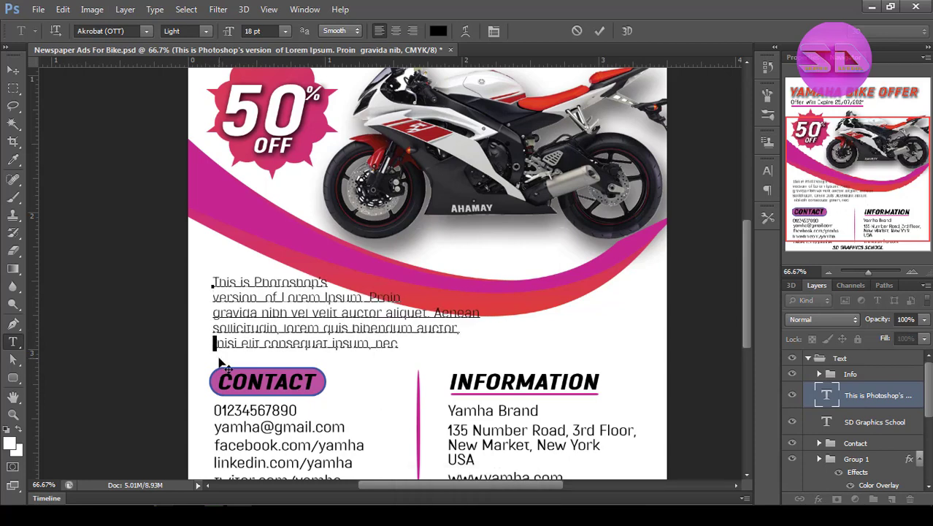
{"action": "key", "text": "Return"}
{"action": "left_click_drag", "start_coordinate": [366, 401], "coordinate": [368, 405]}
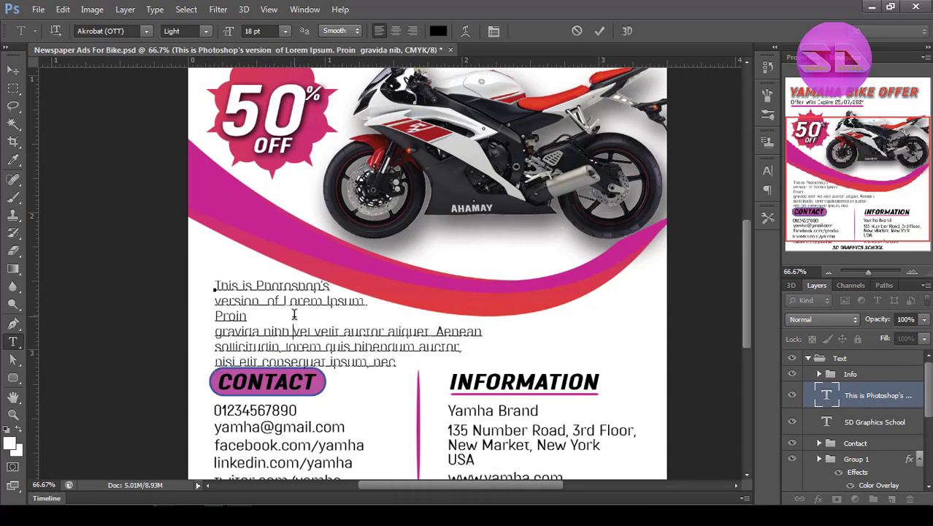
{"action": "left_click", "coordinate": [294, 315]}
{"action": "key", "text": "Delete"}
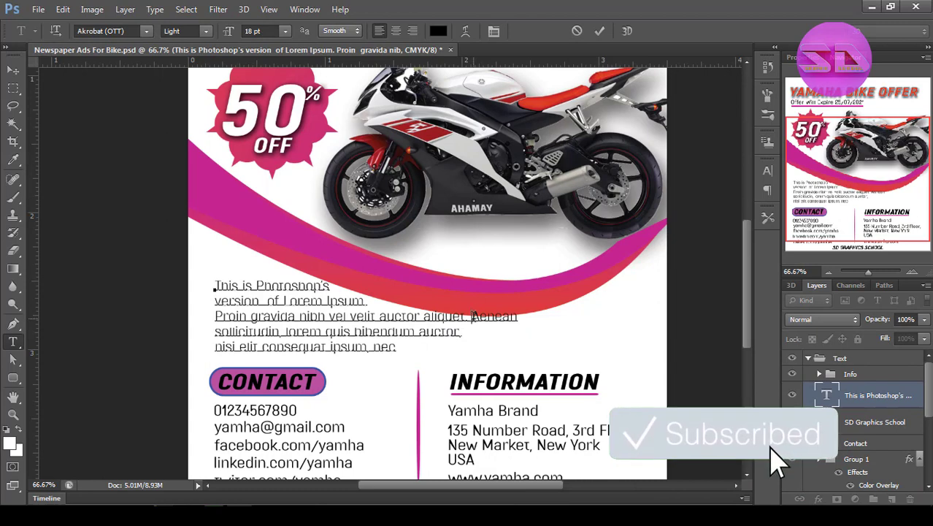
Break the paragraph's third line before "aliquet" and join the "sollicitudin" line onto the new line.
{"action": "left_click", "coordinate": [426, 316]}
{"action": "key", "text": "Return"}
{"action": "left_click", "coordinate": [335, 329]}
{"action": "key", "text": "Delete"}
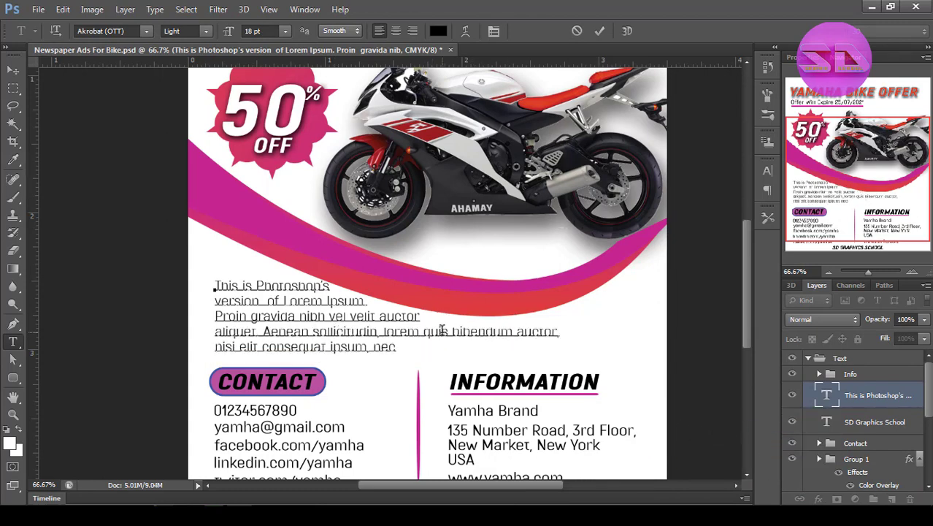
Extend the paragraph's last line with copies of "bibendum auctor", trim the surplus words at its end, and apply the text.
{"action": "left_click_drag", "start_coordinate": [451, 331], "coordinate": [561, 332]}
{"action": "key", "text": "ctrl+c"}
{"action": "left_click", "coordinate": [396, 347]}
{"action": "key", "text": "ctrl+v"}
{"action": "left_click_drag", "start_coordinate": [461, 346], "coordinate": [517, 345]}
{"action": "key", "text": "Delete"}
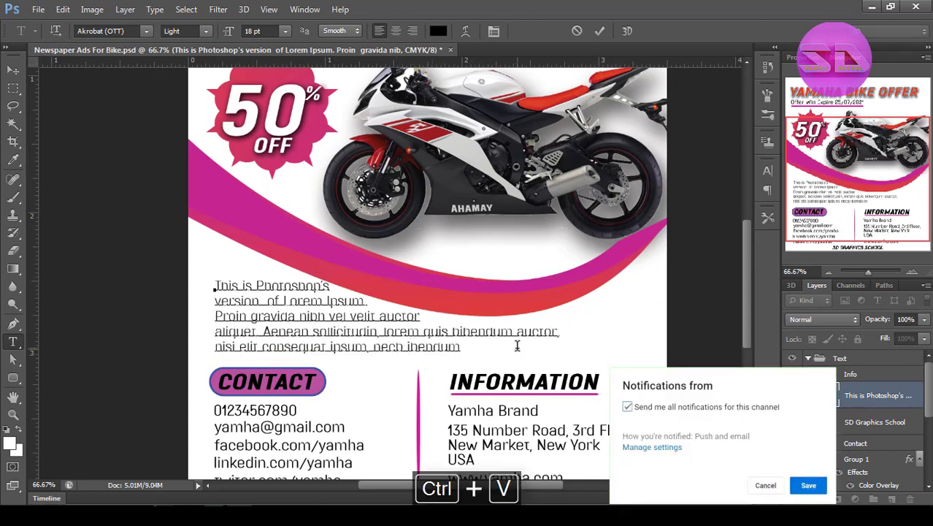
{"action": "key", "text": "Delete"}
{"action": "key", "text": "ctrl+v"}
{"action": "left_click_drag", "start_coordinate": [634, 351], "coordinate": [726, 352]}
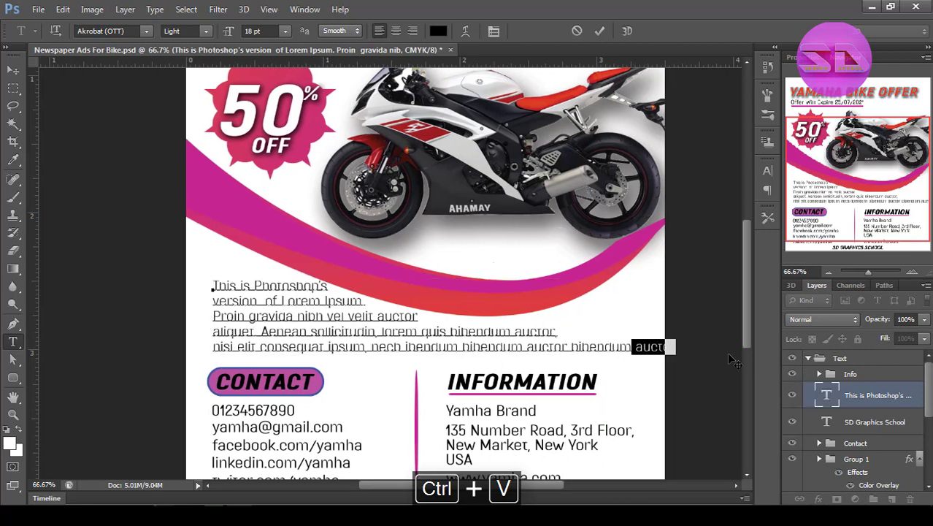
{"action": "key", "text": "Delete"}
{"action": "left_click", "coordinate": [374, 316], "text": "ctrl+alt"}
{"action": "left_click", "coordinate": [374, 317], "text": "ctrl+alt"}
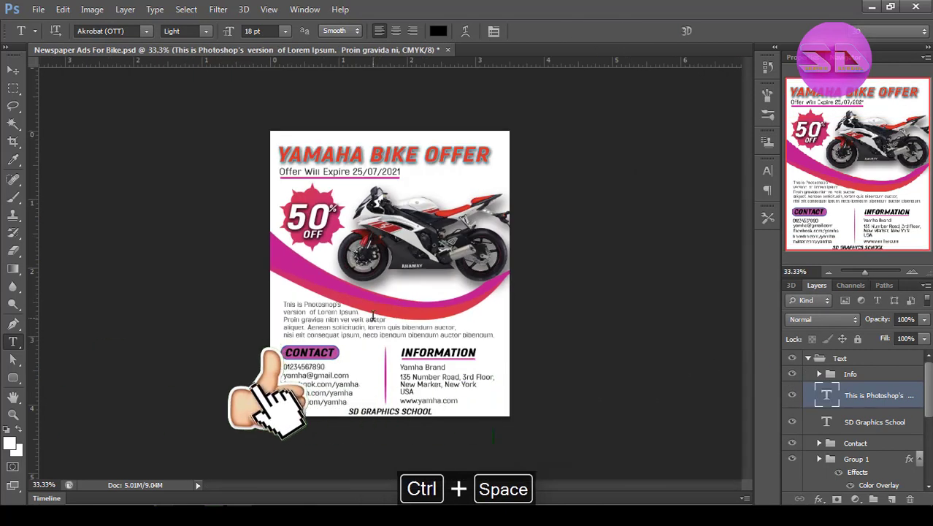
Set the whole placeholder paragraph's leading to 6 pt and apply the change.
{"action": "double_click", "coordinate": [364, 336]}
{"action": "key", "text": "ctrl+a"}
{"action": "left_click", "coordinate": [767, 171]}
{"action": "left_click", "coordinate": [740, 198]}
{"action": "left_click", "coordinate": [739, 236]}
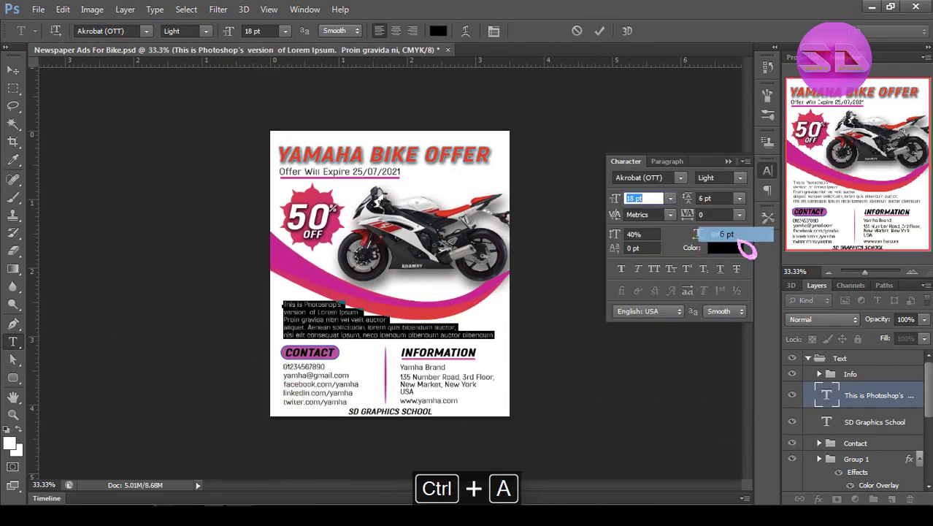
{"action": "left_click", "coordinate": [728, 161]}
{"action": "left_click", "coordinate": [424, 328], "text": "ctrl"}
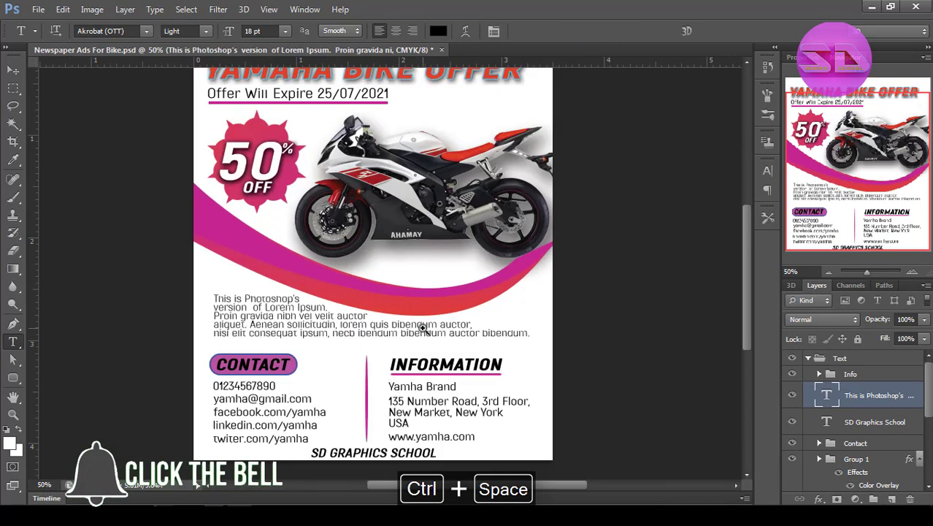
{"action": "left_click", "coordinate": [12, 69]}
{"action": "left_click", "coordinate": [377, 292], "text": "ctrl+alt"}
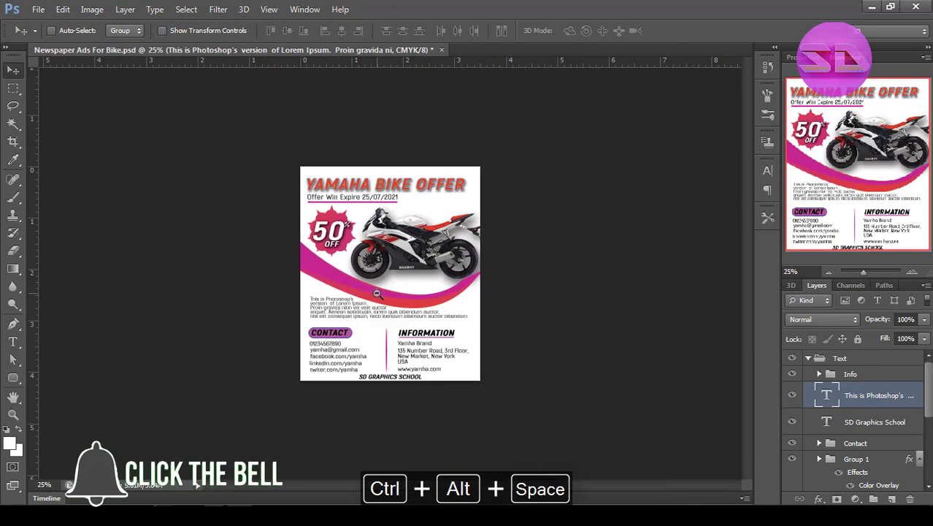
Duplicate the SD GRAPHICS SCHOOL credit line and move the copy beneath the motorcycle.
{"action": "left_click", "coordinate": [861, 427]}
{"action": "key", "text": "ctrl+j"}
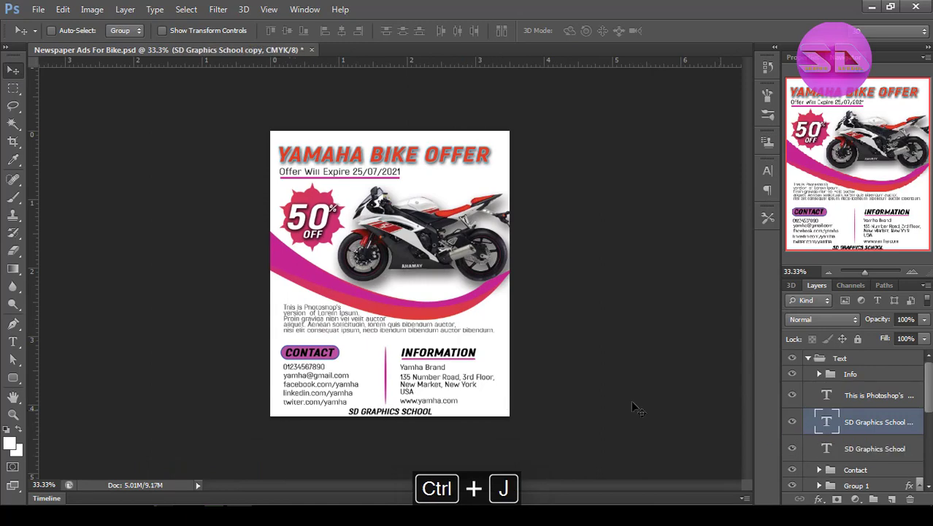
{"action": "left_click_drag", "start_coordinate": [401, 411], "coordinate": [437, 284]}
Replace the copied credit text with "$200 $100" and strike through "$200".
{"action": "double_click", "coordinate": [826, 422]}
{"action": "left_click", "coordinate": [438, 298], "text": "ctrl"}
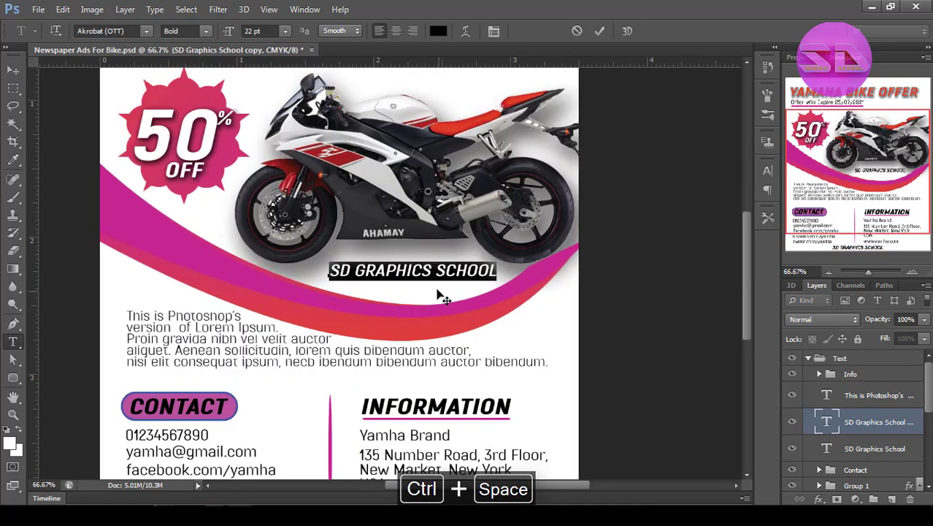
{"action": "type", "text": "S"}
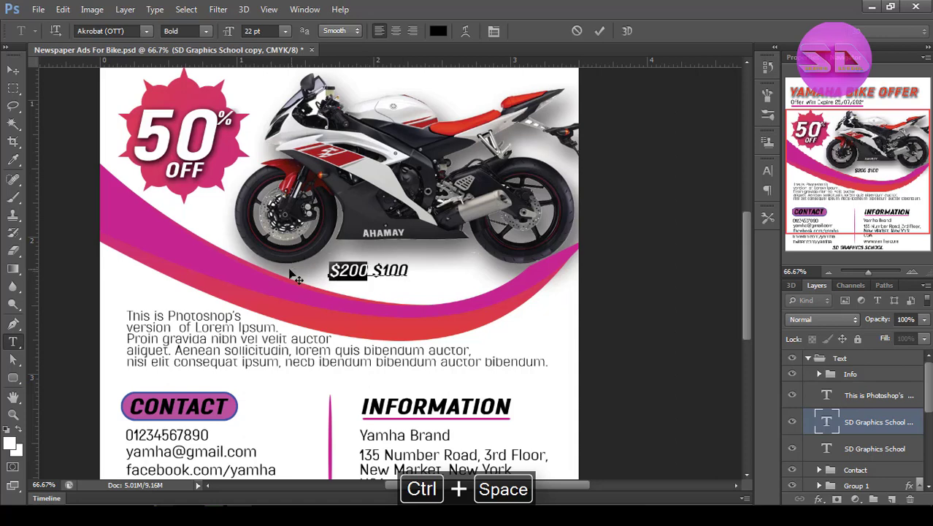
{"action": "left_click", "coordinate": [768, 170]}
{"action": "left_click", "coordinate": [736, 269]}
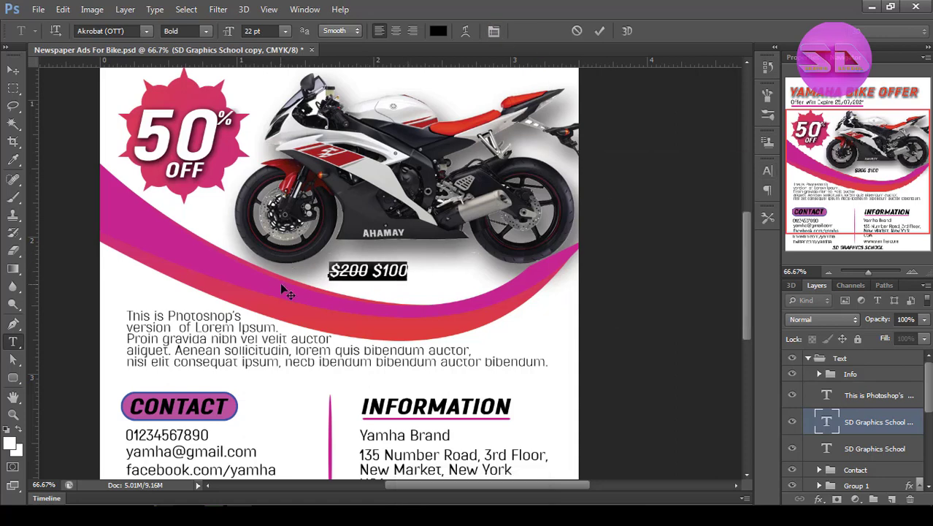
Set the whole price text to ExtraBold at 24 pt and apply the text changes.
{"action": "left_click", "coordinate": [767, 170]}
{"action": "left_click", "coordinate": [739, 177]}
{"action": "left_click", "coordinate": [712, 258]}
{"action": "left_click", "coordinate": [669, 198]}
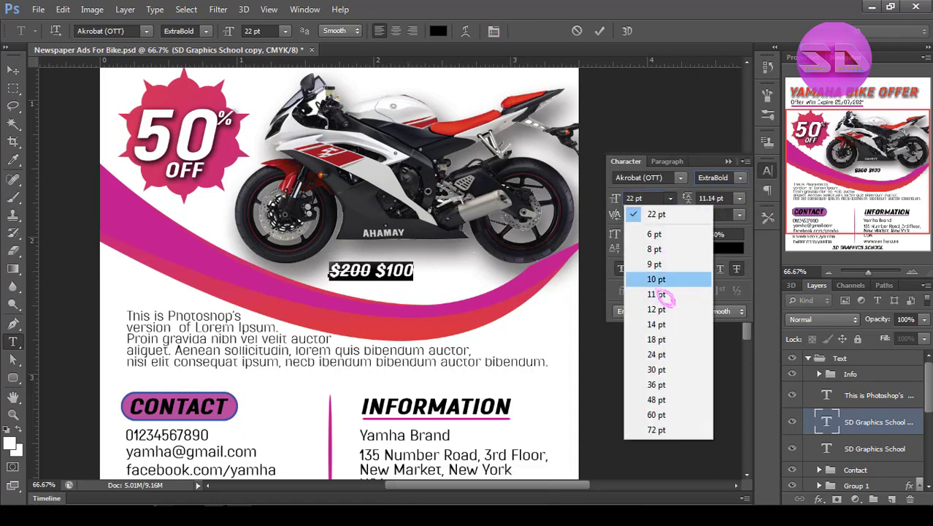
{"action": "left_click", "coordinate": [657, 356]}
{"action": "left_click", "coordinate": [599, 31]}
{"action": "key", "text": "v"}
{"action": "key", "text": "ctrl+alt+space"}
{"action": "left_click", "coordinate": [514, 344], "text": "ctrl+alt"}
{"action": "left_click", "coordinate": [514, 344], "text": "ctrl+alt"}
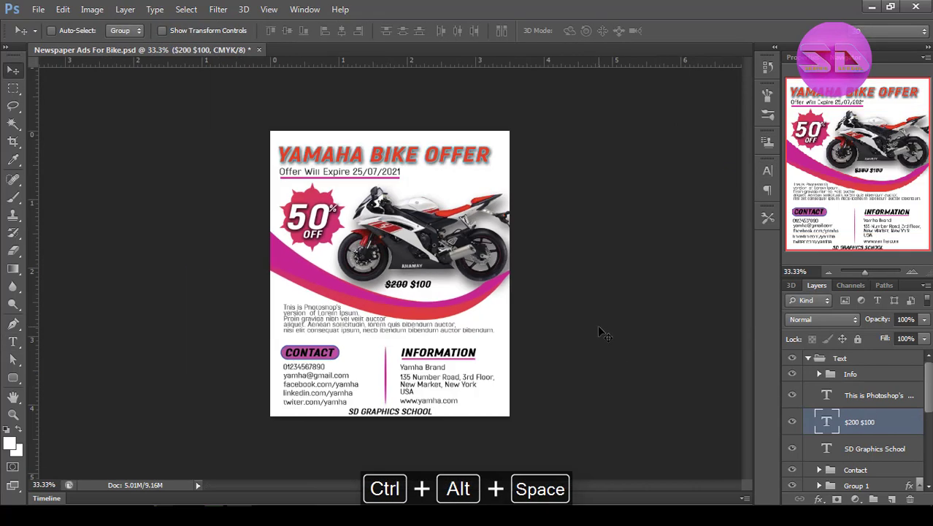
Add a Drop Shadow with a size of 0 px to the price text.
{"action": "right_click", "coordinate": [904, 426]}
{"action": "left_click", "coordinate": [657, 83]}
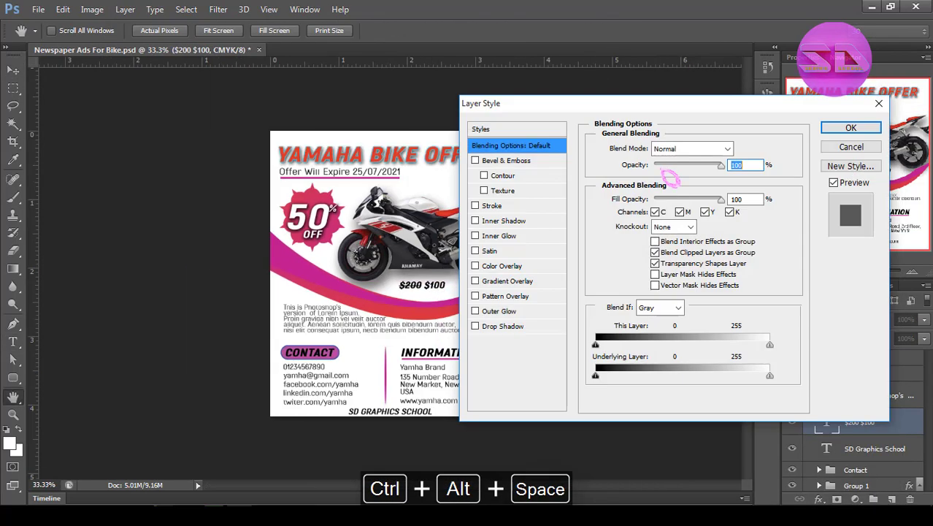
{"action": "left_click", "coordinate": [502, 325]}
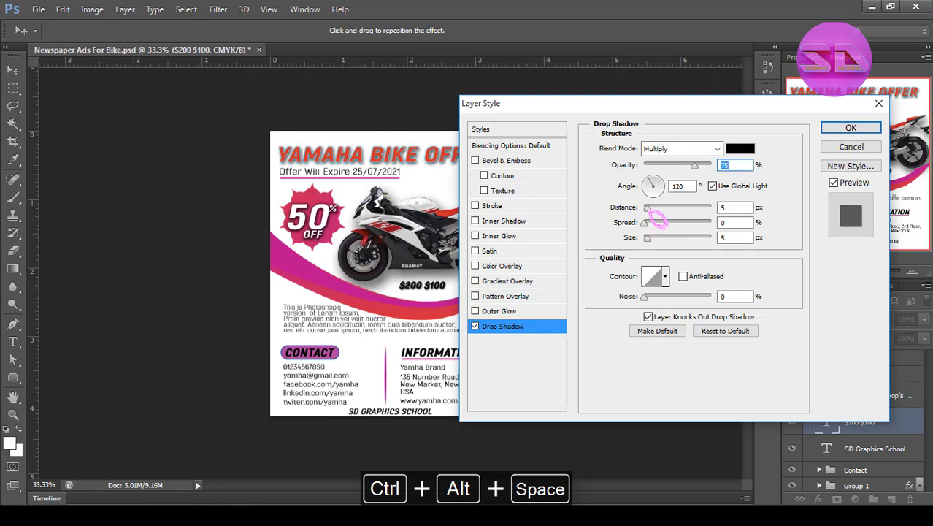
{"action": "left_click", "coordinate": [649, 237]}
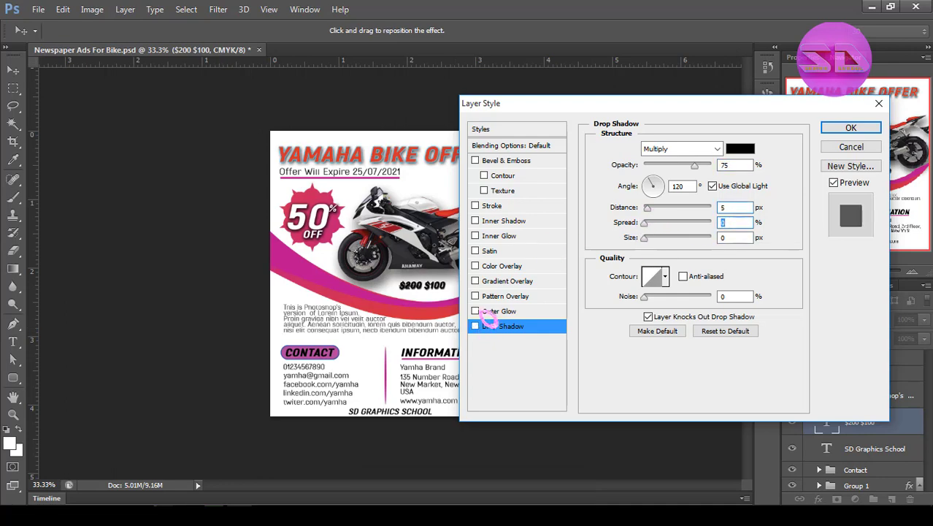
Add an outside Stroke to the price text in the magenta sampled from the curve and apply the layer style.
{"action": "left_click", "coordinate": [493, 205]}
{"action": "left_click", "coordinate": [643, 299]}
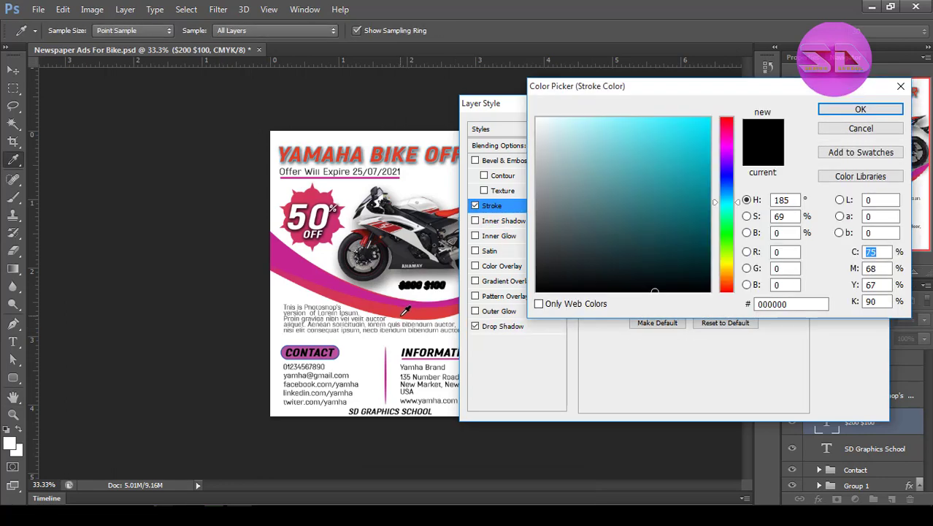
{"action": "left_click", "coordinate": [402, 313]}
{"action": "left_click", "coordinate": [311, 264]}
{"action": "left_click", "coordinate": [860, 109]}
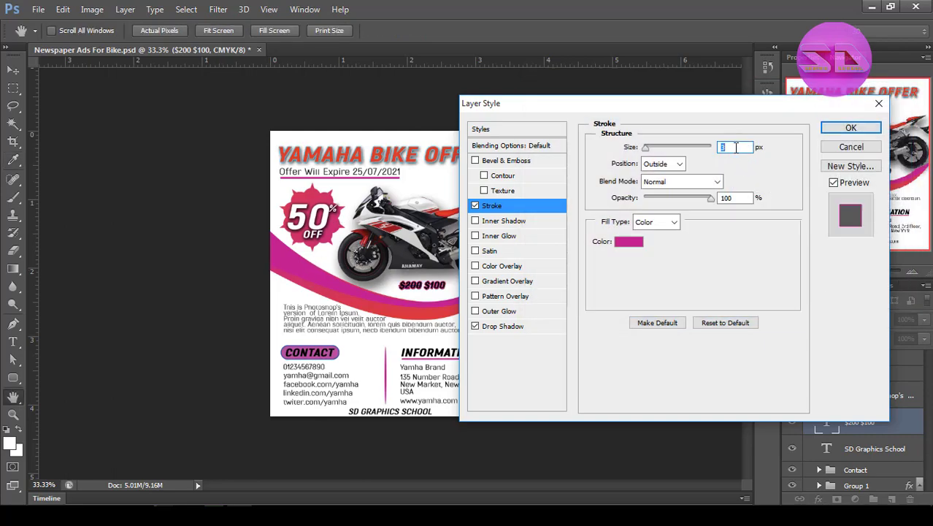
{"action": "left_click", "coordinate": [850, 129]}
{"action": "key", "text": "ctrl+space"}
{"action": "left_click", "coordinate": [452, 284], "text": "ctrl"}
{"action": "left_click", "coordinate": [452, 284], "text": "ctrl"}
{"action": "left_click", "coordinate": [453, 283], "text": "ctrl"}
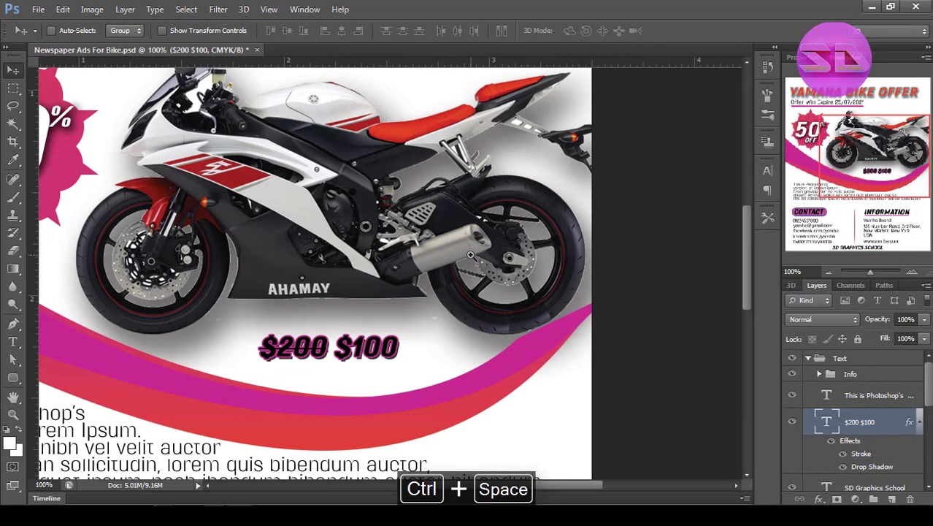
{"action": "left_click", "coordinate": [453, 283], "text": "ctrl+alt"}
{"action": "left_click", "coordinate": [452, 283], "text": "ctrl+alt"}
{"action": "left_click", "coordinate": [453, 283], "text": "ctrl+alt"}
Collapse the Text group, deselect the layers and save the document.
{"action": "left_click", "coordinate": [808, 358]}
{"action": "left_click", "coordinate": [834, 434]}
{"action": "key", "text": "ctrl+s"}
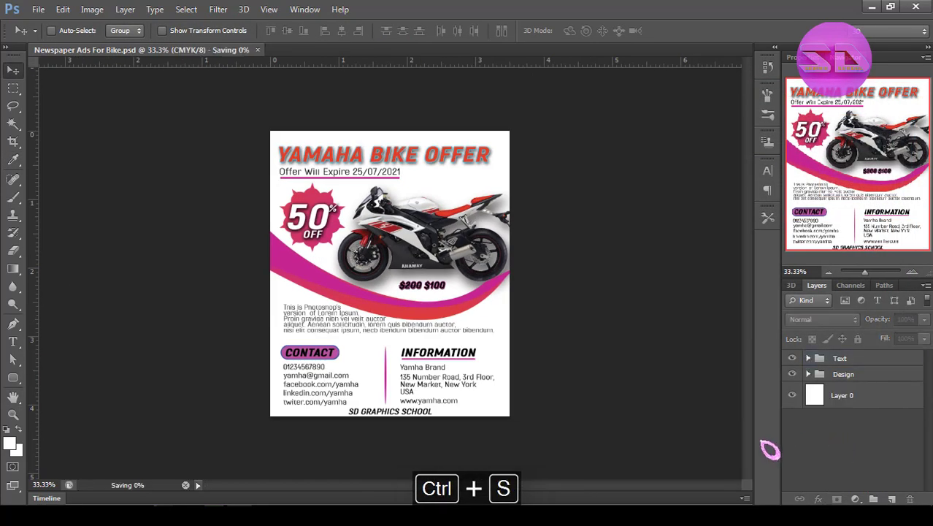
{"action": "left_click", "coordinate": [45, 11]}
{"action": "left_click", "coordinate": [599, 396]}
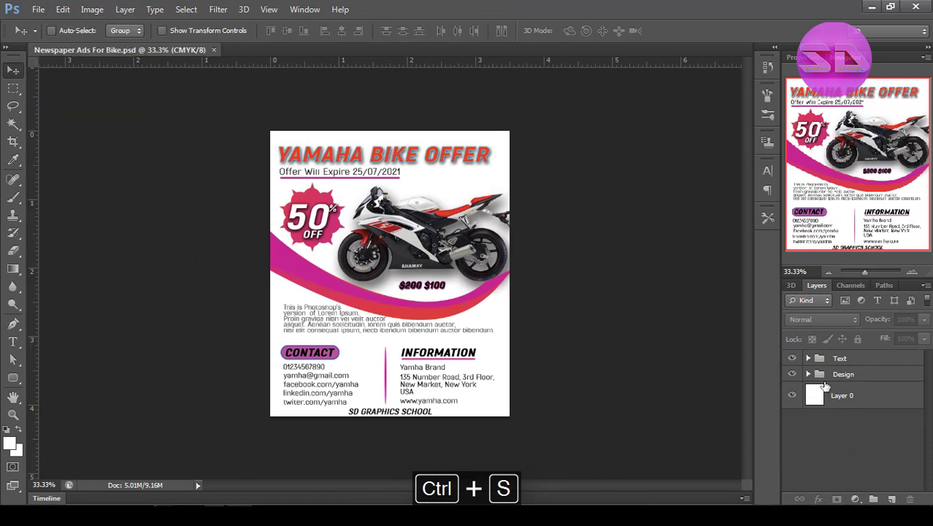
Expand and select the Design group, and choose a floral ornament for the Custom Shape tool.
{"action": "left_click", "coordinate": [809, 373]}
{"action": "left_click", "coordinate": [911, 376]}
{"action": "right_click", "coordinate": [13, 377]}
{"action": "left_click", "coordinate": [66, 449]}
{"action": "left_click", "coordinate": [524, 30]}
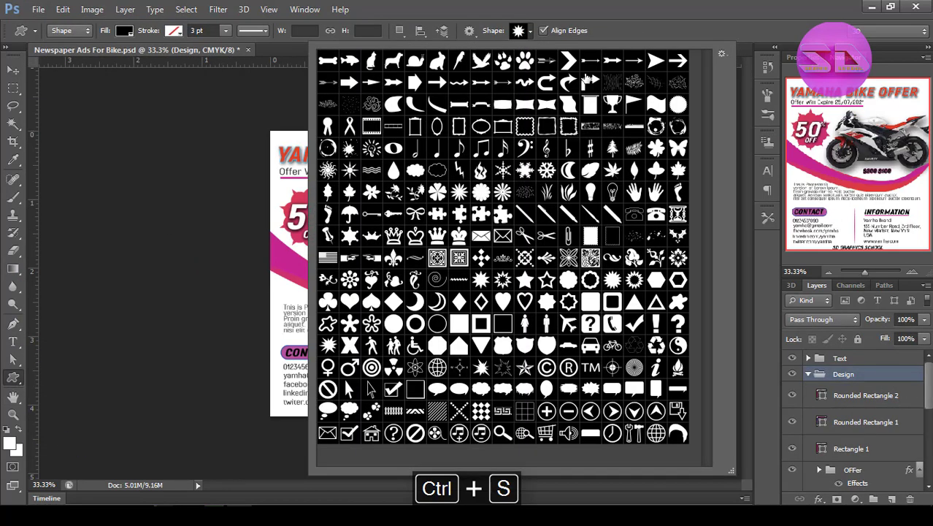
{"action": "double_click", "coordinate": [656, 257]}
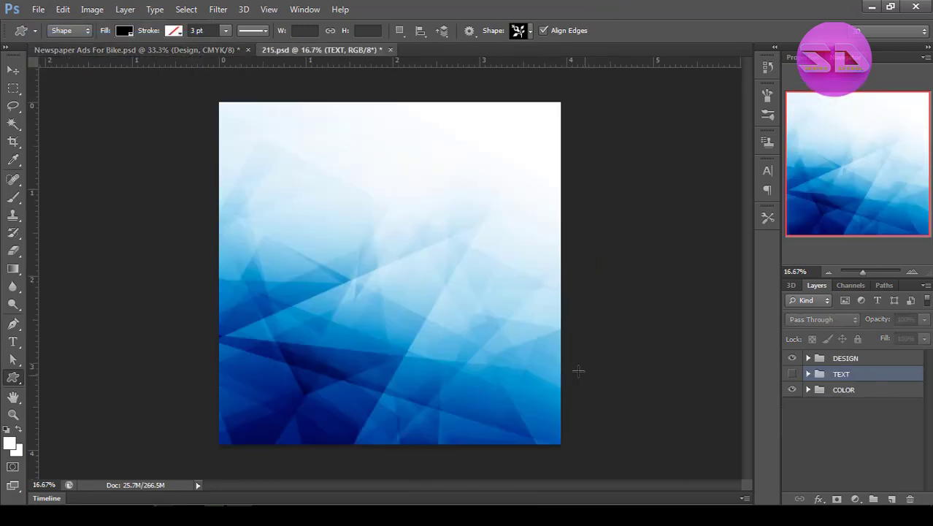
Copy the whole merged canvas of 215.psd and paste it into Newspaper Ads For Bike.psd.
{"action": "key", "text": "ctrl+a"}
{"action": "key", "text": "ctrl+shift+c"}
{"action": "left_click", "coordinate": [167, 51]}
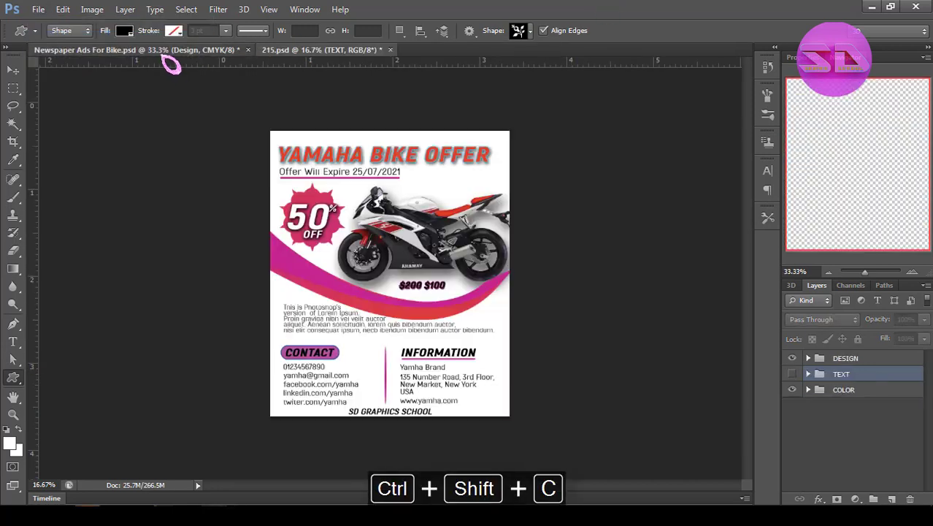
{"action": "key", "text": "ctrl+v"}
Scale the pasted blue background proportionally to about 35% and position it across the page width over the curves.
{"action": "key", "text": "ctrl+t"}
{"action": "left_click", "coordinate": [240, 31]}
{"action": "left_click_drag", "start_coordinate": [251, 33], "coordinate": [209, 34]}
{"action": "left_click_drag", "start_coordinate": [511, 387], "coordinate": [297, 156]}
{"action": "left_click_drag", "start_coordinate": [250, 33], "coordinate": [243, 34]}
{"action": "left_click_drag", "start_coordinate": [356, 234], "coordinate": [356, 234]}
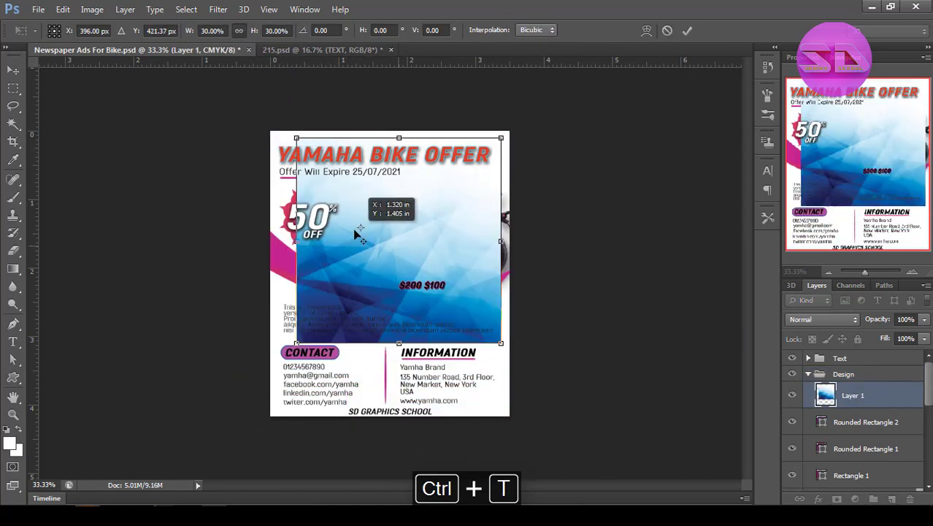
{"action": "left_click_drag", "start_coordinate": [466, 284], "coordinate": [441, 260]}
{"action": "mouse_move", "coordinate": [475, 319]}
{"action": "left_mouse_down"}
{"action": "mouse_move", "coordinate": [508, 351]}
{"action": "mouse_move", "coordinate": [478, 314]}
{"action": "left_mouse_up"}
{"action": "left_click_drag", "start_coordinate": [275, 352], "coordinate": [268, 357]}
{"action": "left_click_drag", "start_coordinate": [309, 331], "coordinate": [308, 309]}
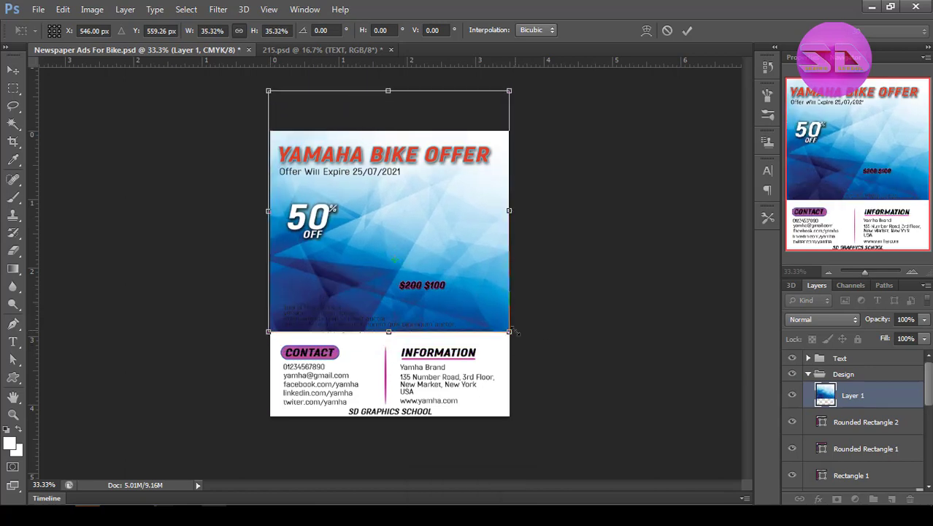
{"action": "key", "text": "Return"}
Move the pasted blue layer down the layer stack to directly beneath the OFFer group.
{"action": "left_click_drag", "start_coordinate": [908, 408], "coordinate": [896, 465]}
{"action": "scroll", "coordinate": [896, 464], "scroll_direction": "down", "scroll_amount": 3}
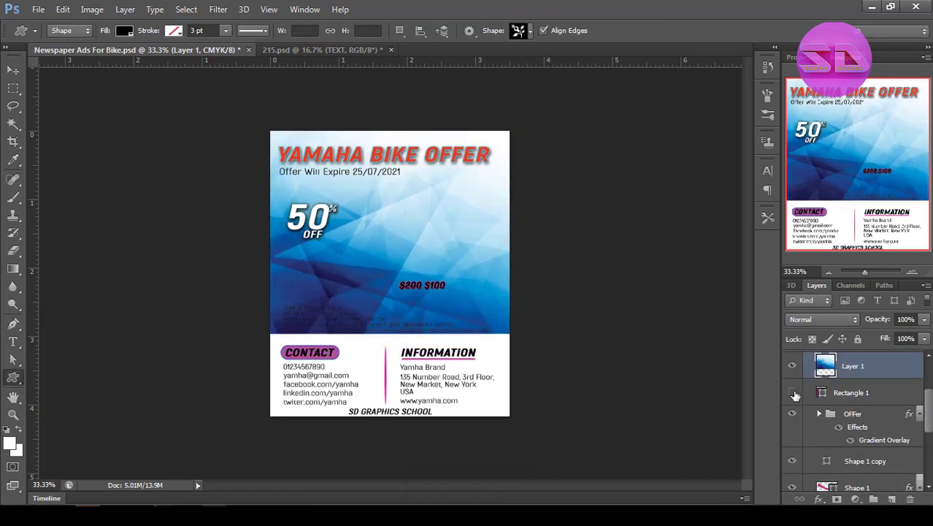
{"action": "left_click_drag", "start_coordinate": [885, 369], "coordinate": [854, 446]}
Group the two curve layers, Shape 1 copy and Shape 1.
{"action": "left_click", "coordinate": [865, 458]}
{"action": "left_click", "coordinate": [866, 477], "text": "ctrl"}
{"action": "key", "text": "ctrl+g"}
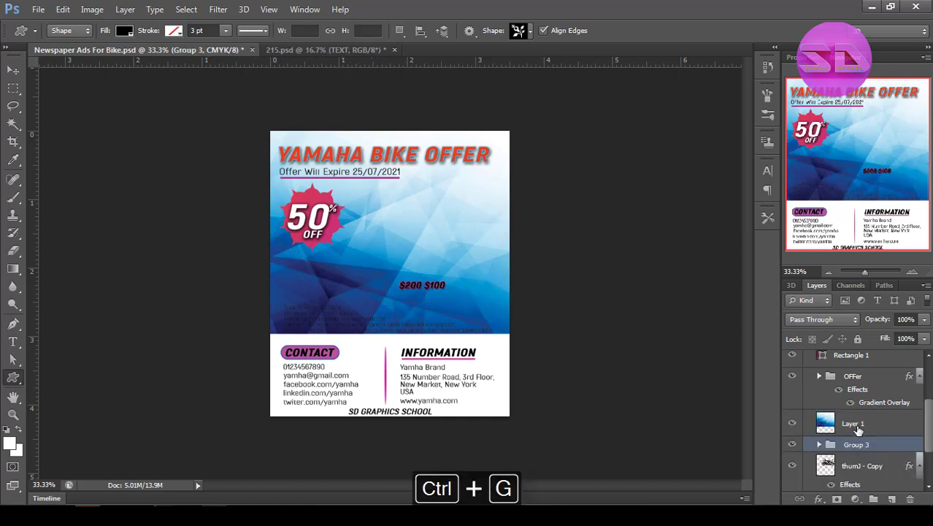
Clip the pasted blue layer to the curve group with a clipping mask.
{"action": "right_click", "coordinate": [858, 425]}
{"action": "left_click", "coordinate": [652, 226]}
{"action": "key", "text": "v"}
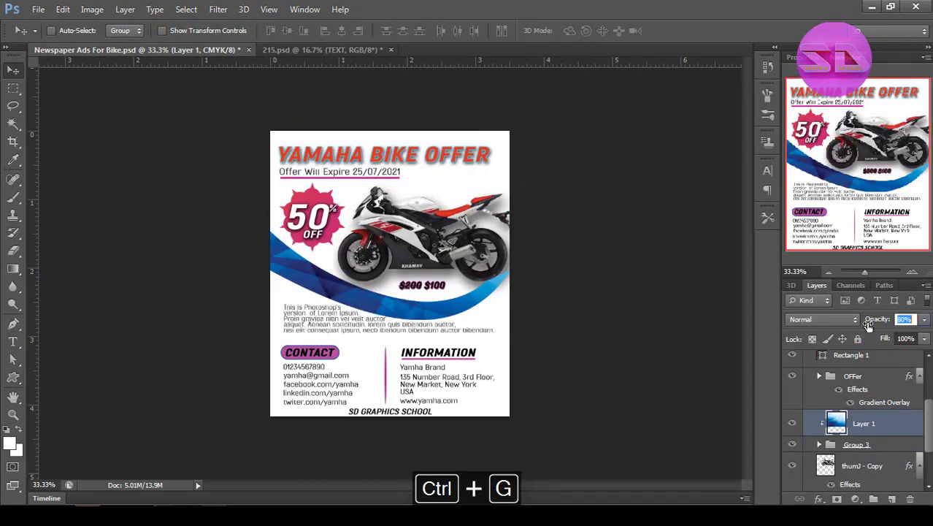
Set the clipped blue layer's opacity to 50% and its fill to 50%.
{"action": "key", "text": "Tab"}
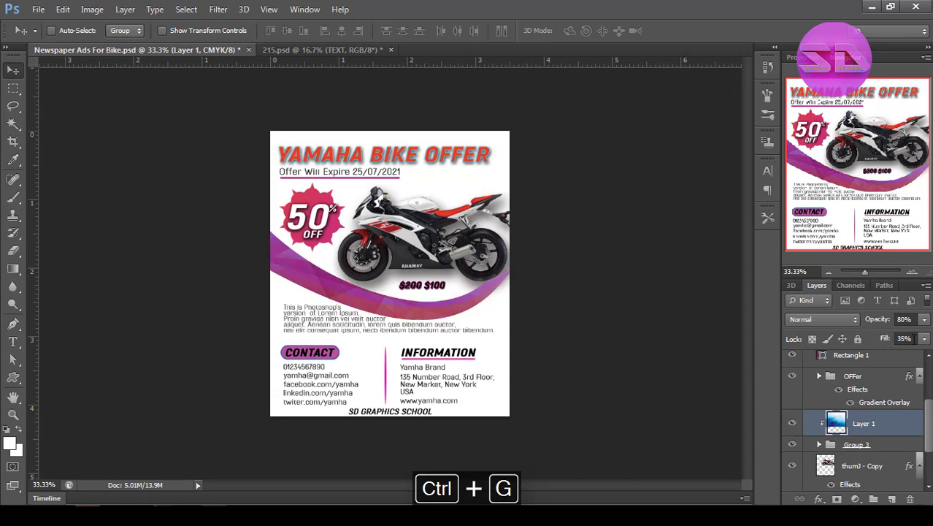
{"action": "left_click_drag", "start_coordinate": [913, 338], "coordinate": [889, 339]}
{"action": "type", "text": "3"}
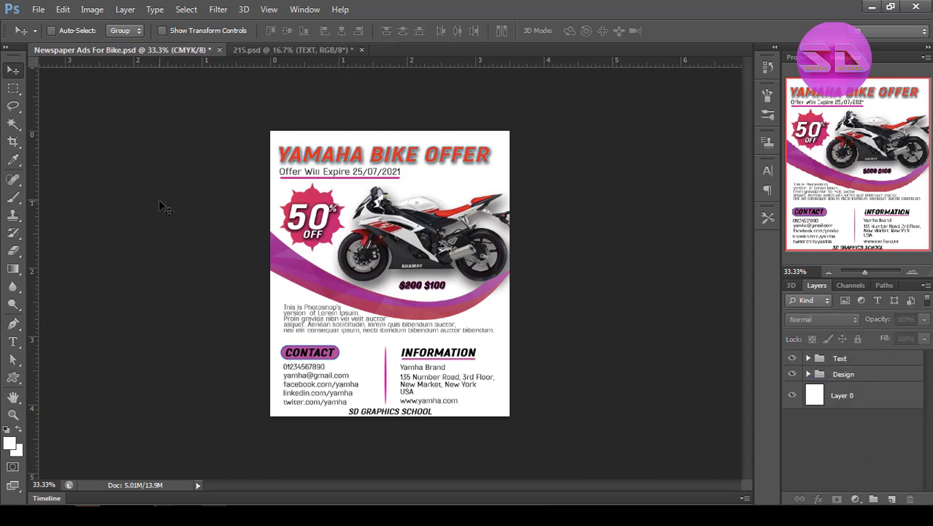
Save the bike ad, and open the Insert Design smart object of the Free-Newspaper-Ad-Mockup document for editing.
{"action": "left_click", "coordinate": [38, 9]}
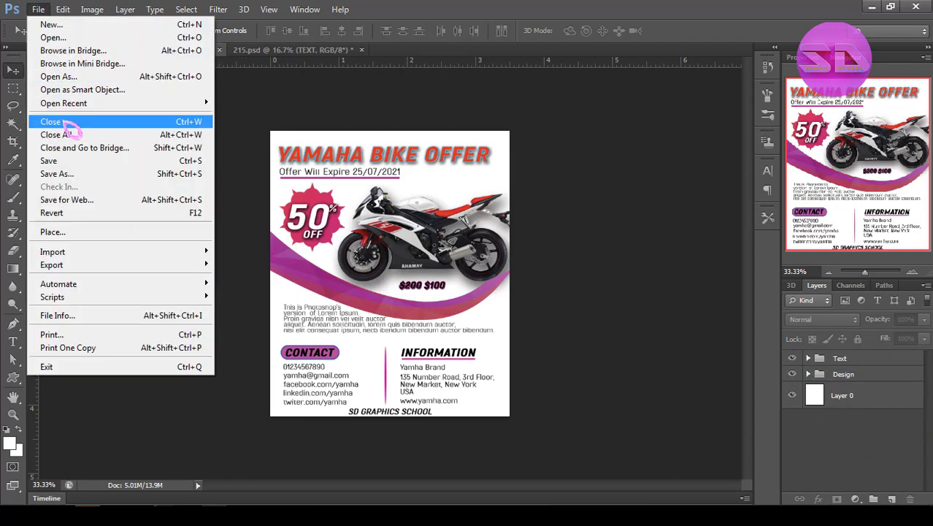
{"action": "left_click", "coordinate": [71, 167]}
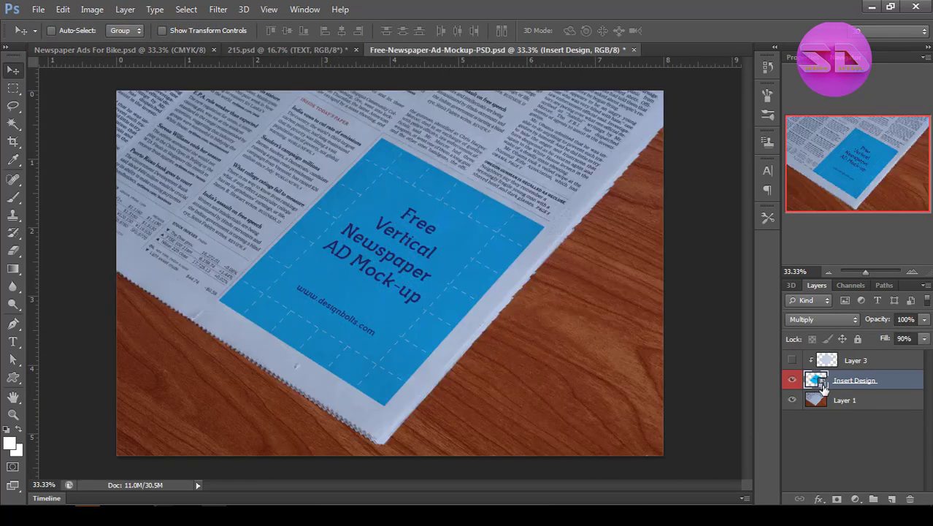
{"action": "double_click", "coordinate": [816, 384]}
{"action": "left_click", "coordinate": [519, 240]}
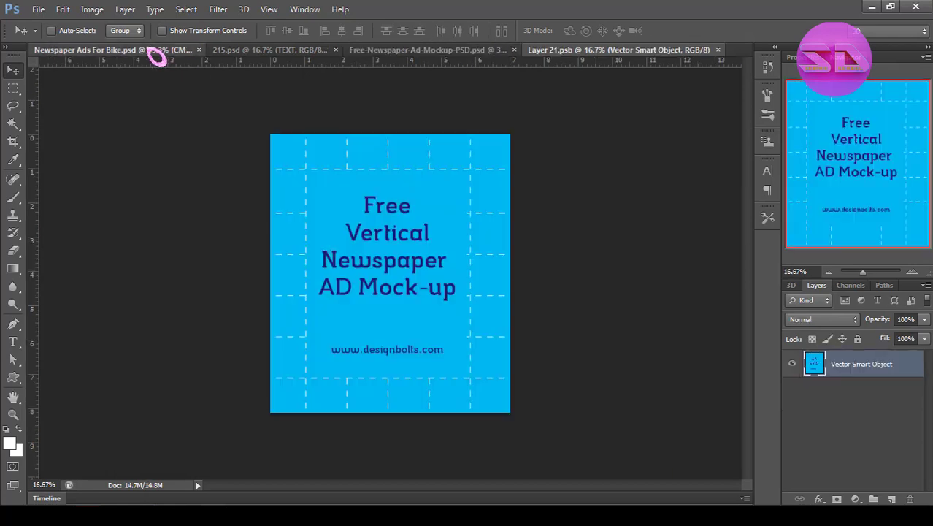
Copy the whole merged bike ad and paste it into the mockup's smart object document, Layer 21.psb.
{"action": "left_click", "coordinate": [156, 51]}
{"action": "key", "text": "ctrl+a"}
{"action": "key", "text": "ctrl+shift+c"}
{"action": "left_click", "coordinate": [667, 51]}
{"action": "key", "text": "ctrl+v"}
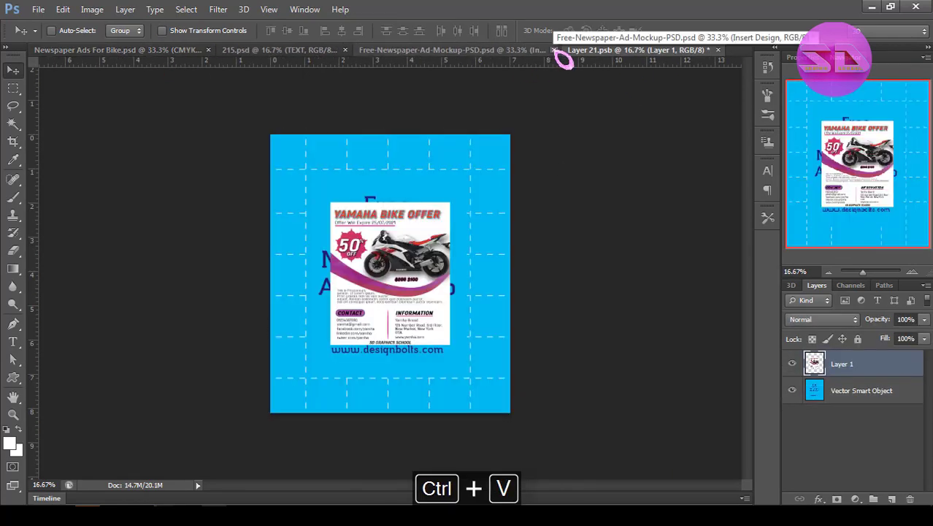
Scale the pasted ad to about 200% to cover the whole canvas, and enlarge it by about another 0.7% from its upper-left corner.
{"action": "key", "text": "ctrl+t"}
{"action": "left_click_drag", "start_coordinate": [450, 344], "coordinate": [507, 409]}
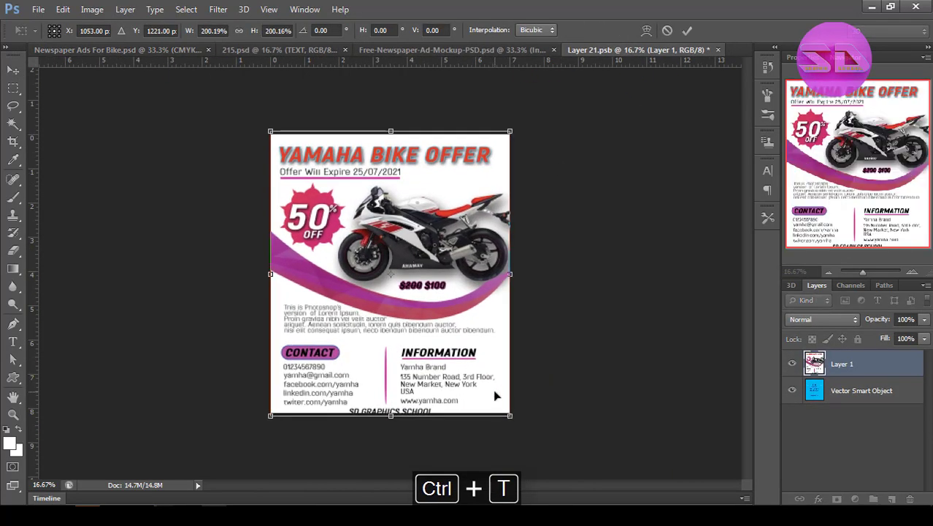
{"action": "key", "text": "Return"}
{"action": "left_click", "coordinate": [488, 393], "text": "ctrl"}
{"action": "scroll", "coordinate": [489, 393], "scroll_direction": "up", "scroll_amount": 3}
{"action": "key", "text": "ctrl+t"}
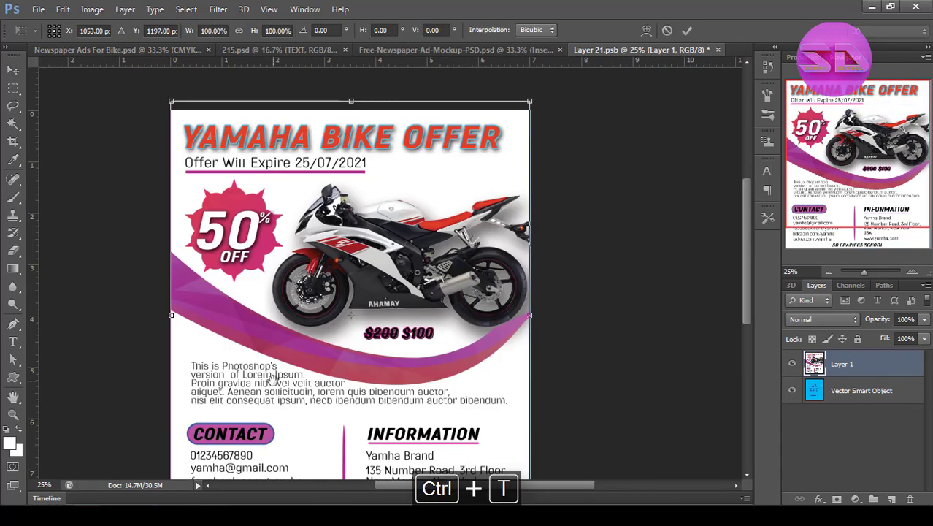
{"action": "left_click_drag", "start_coordinate": [172, 101], "coordinate": [169, 97]}
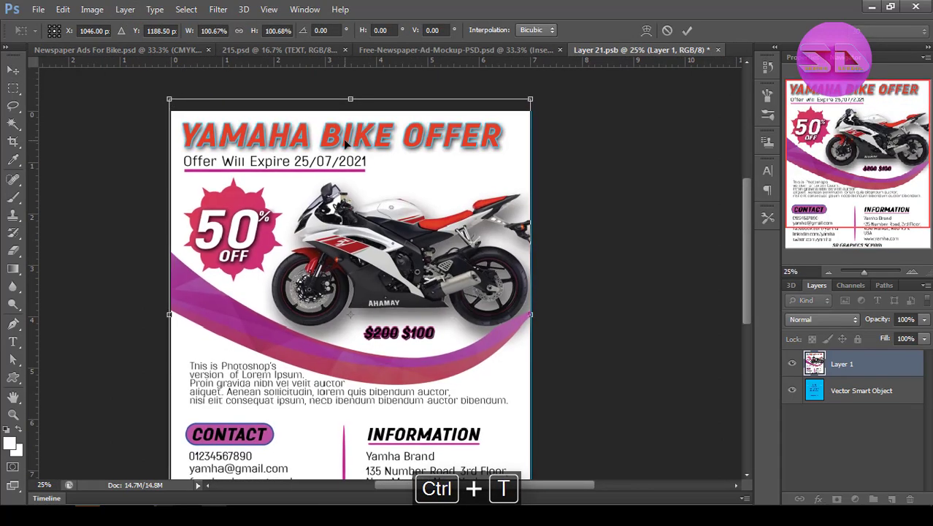
{"action": "key", "text": "Right"}
{"action": "key", "text": "Return"}
Save and close the Layer 21.psb smart object, and close 215.psd with its changes saved.
{"action": "left_click_drag", "start_coordinate": [344, 238], "coordinate": [339, 161]}
{"action": "key", "text": "ctrl+s"}
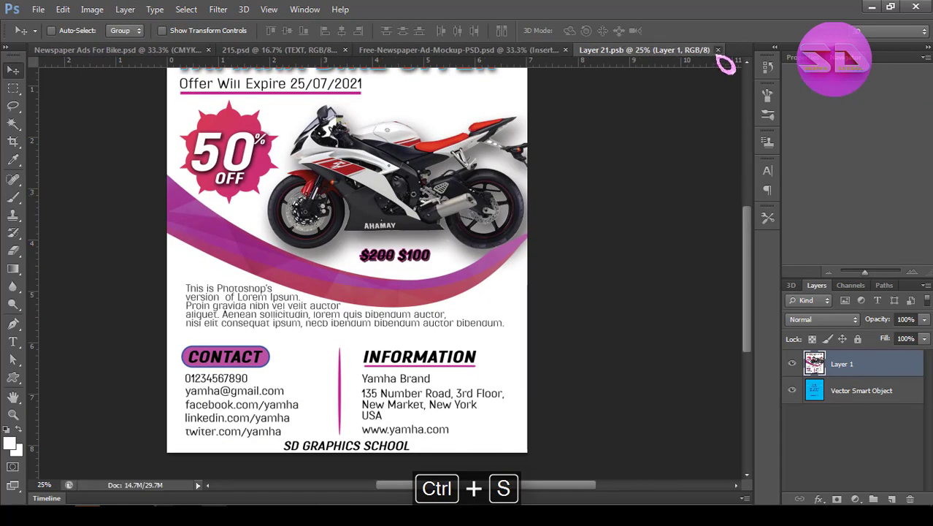
{"action": "left_click", "coordinate": [717, 50]}
{"action": "left_click", "coordinate": [219, 53]}
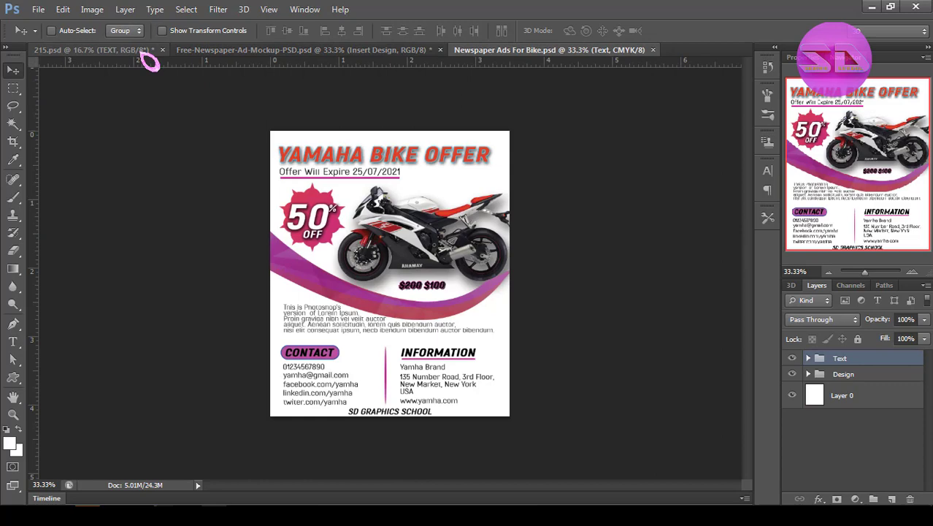
{"action": "left_click", "coordinate": [162, 50]}
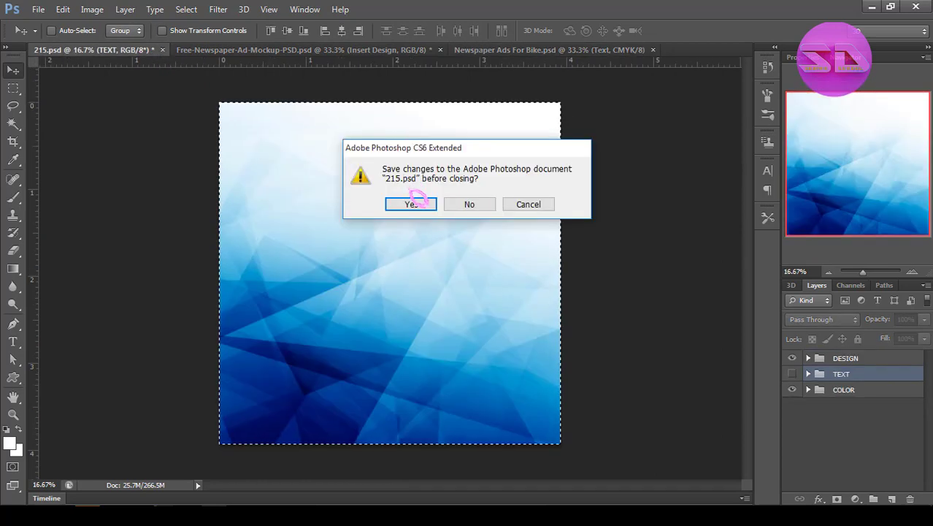
{"action": "left_click", "coordinate": [411, 204]}
In the bike ad's Design group, draw a tall, narrow custom shape with a rough texture beside the ad's left edge.
{"action": "left_click", "coordinate": [867, 447]}
{"action": "left_click", "coordinate": [843, 374]}
{"action": "left_click", "coordinate": [808, 374]}
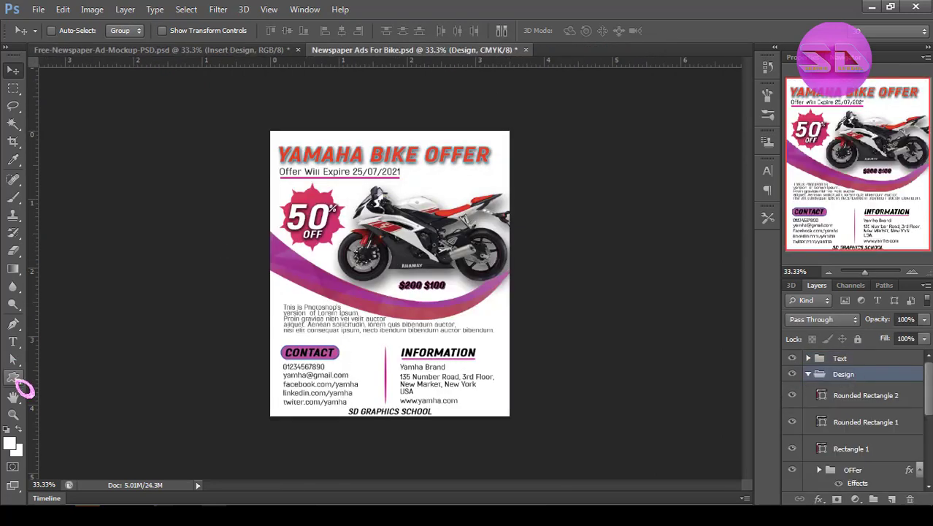
{"action": "left_click", "coordinate": [13, 376]}
{"action": "left_click", "coordinate": [523, 30]}
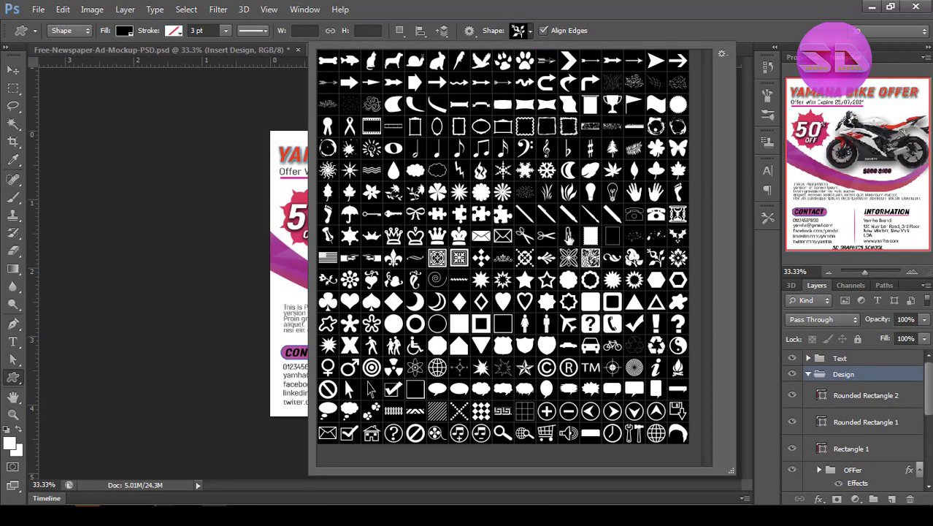
{"action": "left_click", "coordinate": [568, 234]}
{"action": "mouse_move", "coordinate": [245, 114]}
{"action": "left_mouse_down"}
{"action": "mouse_move", "coordinate": [266, 438]}
{"action": "mouse_move", "coordinate": [264, 398]}
{"action": "mouse_move", "coordinate": [264, 448]}
{"action": "mouse_move", "coordinate": [250, 450]}
{"action": "left_mouse_up"}
Move the textured strip onto the ad's left edge and resize it to a thin border.
{"action": "key", "text": "v"}
{"action": "left_click_drag", "start_coordinate": [257, 336], "coordinate": [276, 335]}
{"action": "left_click", "coordinate": [276, 333], "text": "ctrl"}
{"action": "key", "text": "ctrl+t"}
{"action": "left_click_drag", "start_coordinate": [264, 257], "coordinate": [269, 257]}
{"action": "left_click", "coordinate": [281, 312], "text": "ctrl+alt"}
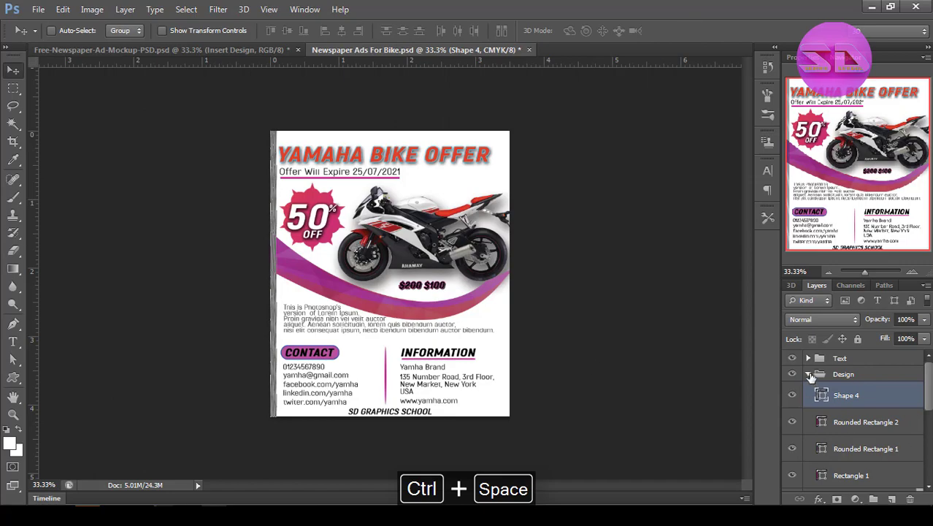
{"action": "left_click", "coordinate": [809, 374]}
{"action": "left_click", "coordinate": [332, 285], "text": "ctrl"}
{"action": "left_click", "coordinate": [262, 307], "text": "ctrl+alt"}
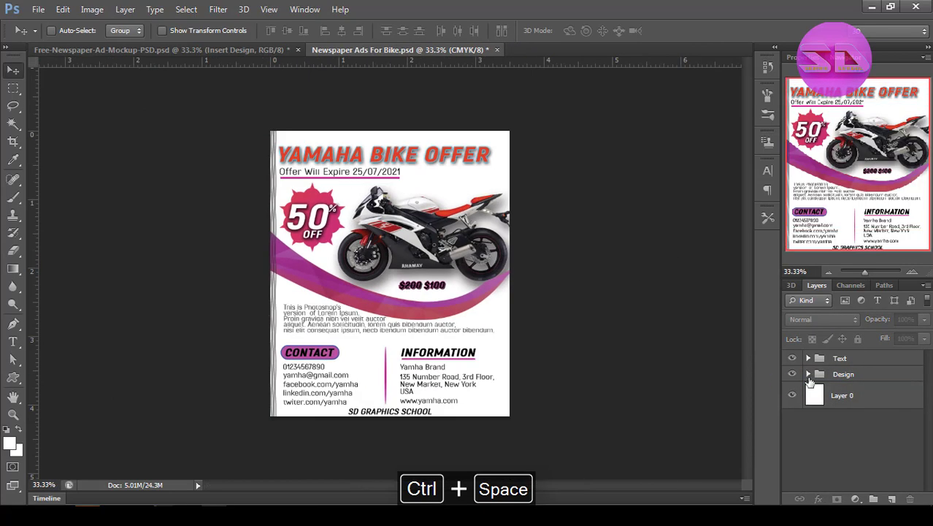
Apply a drop shadow to the textured strip with distance 5 px, spread 5% and size 5 px.
{"action": "left_click", "coordinate": [809, 374]}
{"action": "right_click", "coordinate": [840, 392]}
{"action": "left_click", "coordinate": [606, 83]}
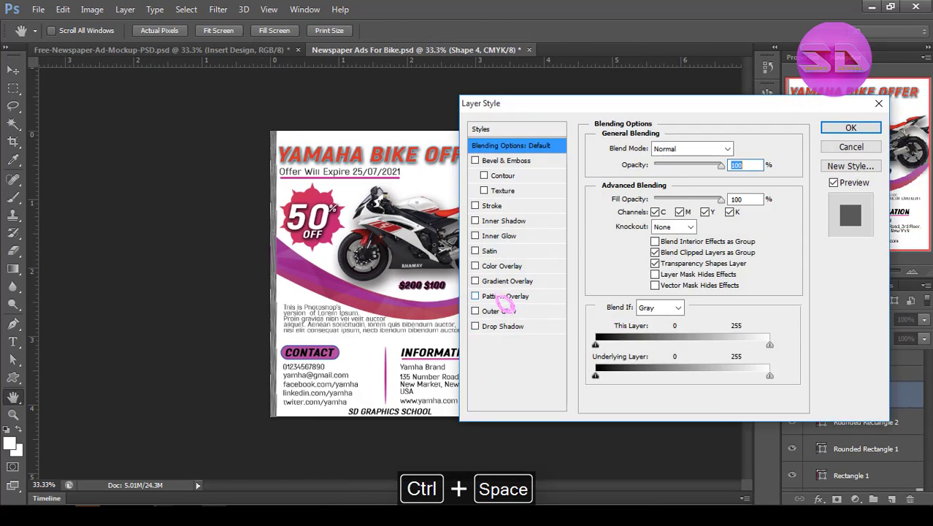
{"action": "left_click", "coordinate": [496, 327]}
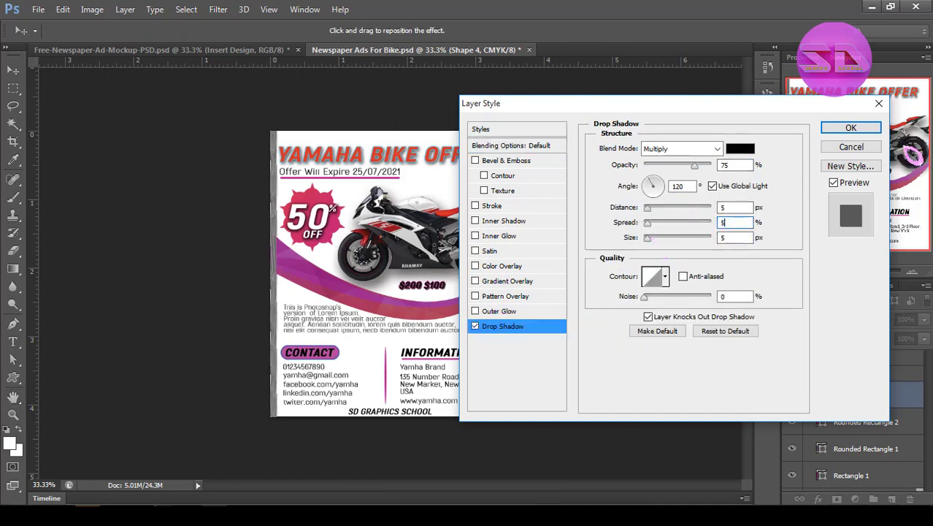
{"action": "left_click", "coordinate": [851, 128]}
{"action": "left_click", "coordinate": [809, 374]}
{"action": "left_click", "coordinate": [817, 436]}
Adjust the textured strip with Free Transform so it sits as a narrower border on the ad's left edge.
{"action": "key", "text": "ctrl+space"}
{"action": "left_click_drag", "start_coordinate": [316, 305], "coordinate": [355, 344]}
{"action": "double_click", "coordinate": [818, 374]}
{"action": "left_click", "coordinate": [843, 395]}
{"action": "key", "text": "ctrl+t"}
{"action": "key", "text": "ctrl+space"}
{"action": "left_click", "coordinate": [274, 277]}
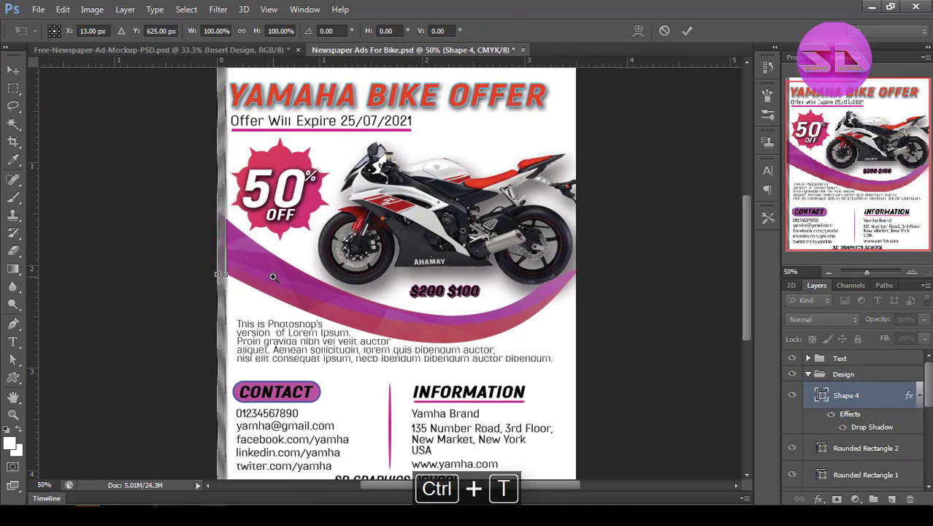
{"action": "left_click", "coordinate": [225, 274]}
{"action": "left_click_drag", "start_coordinate": [228, 275], "coordinate": [221, 275]}
{"action": "left_click", "coordinate": [688, 31]}
{"action": "key", "text": "ctrl+alt+space"}
{"action": "double_click", "coordinate": [518, 232]}
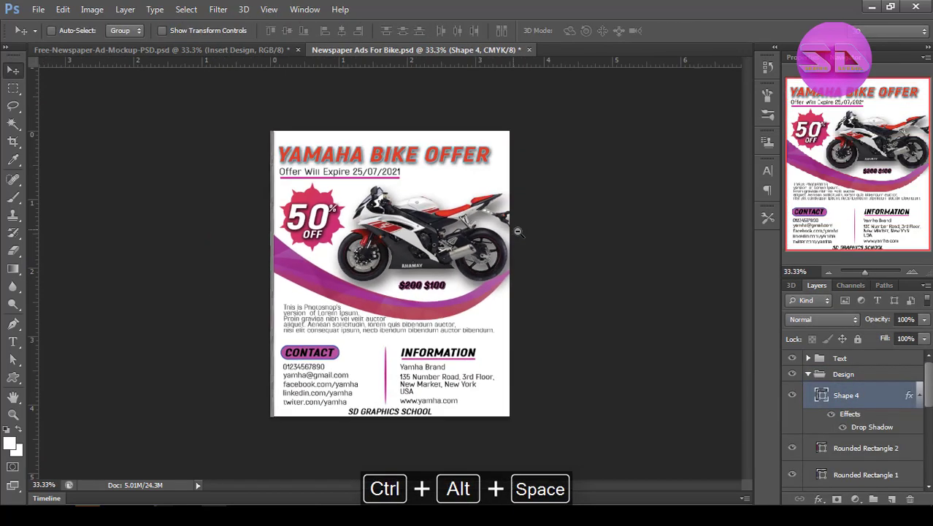
{"action": "left_click", "coordinate": [808, 374]}
{"action": "left_click", "coordinate": [836, 425]}
Duplicate the textured strip, rotate the copy by -90° and place it along the ad's top edge.
{"action": "key", "text": "ctrl+a"}
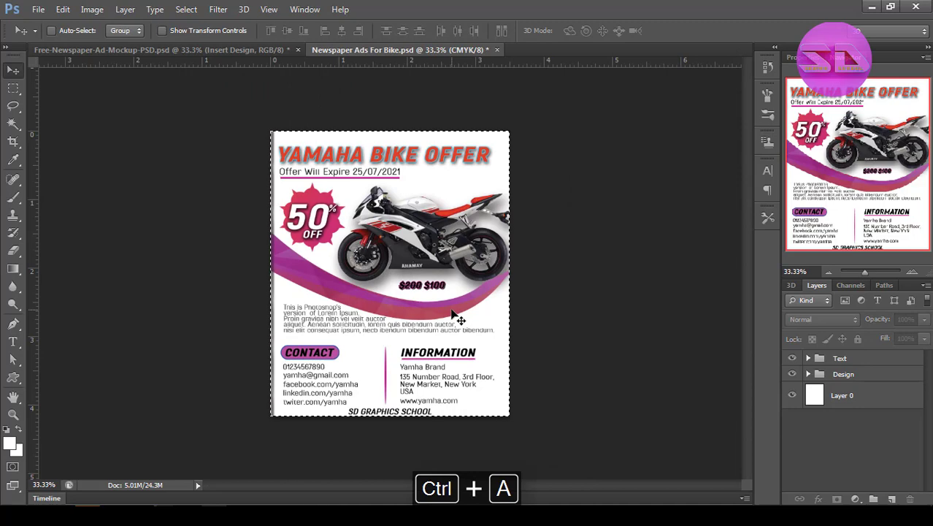
{"action": "left_click", "coordinate": [808, 373]}
{"action": "left_click", "coordinate": [847, 398]}
{"action": "key", "text": "ctrl+t"}
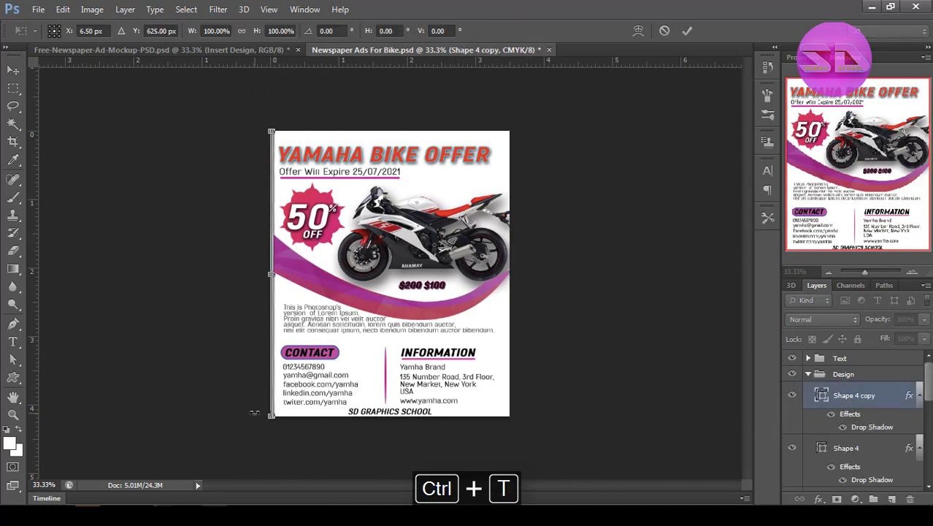
{"action": "left_click_drag", "start_coordinate": [252, 412], "coordinate": [479, 323]}
{"action": "left_click", "coordinate": [321, 275], "text": "ctrl"}
{"action": "left_click_drag", "start_coordinate": [321, 276], "coordinate": [485, 129]}
{"action": "left_click_drag", "start_coordinate": [485, 129], "coordinate": [449, 209]}
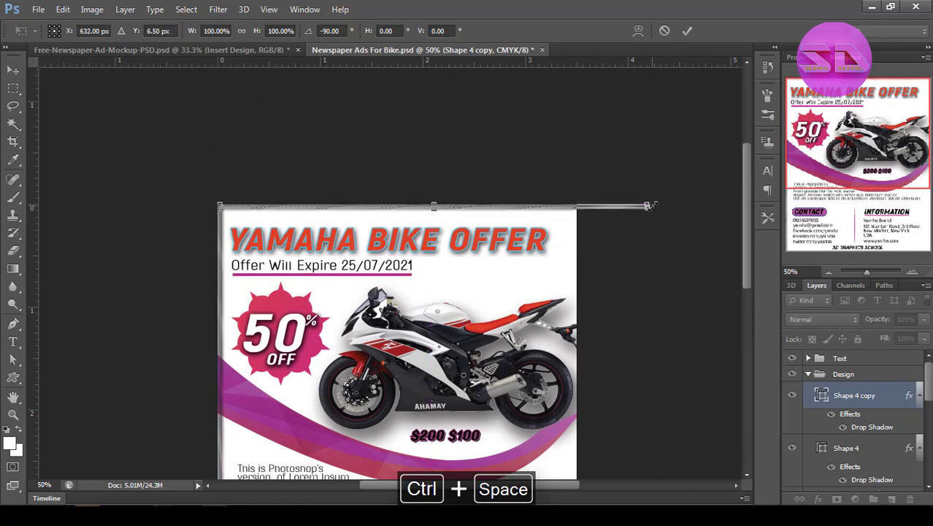
Shorten the top border strip to the width of the ad and save the document.
{"action": "left_click_drag", "start_coordinate": [582, 207], "coordinate": [581, 207]}
{"action": "key", "text": "Return"}
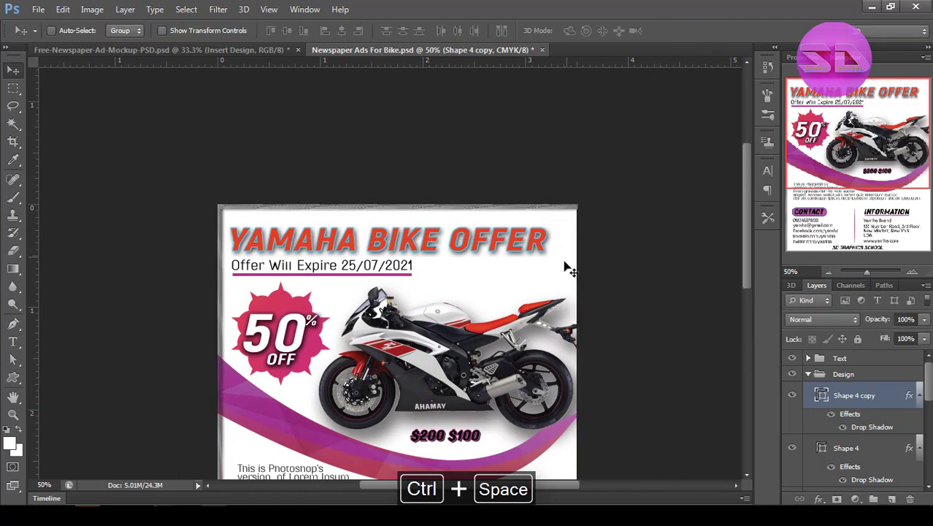
{"action": "left_click", "coordinate": [822, 377]}
{"action": "left_click", "coordinate": [809, 374]}
{"action": "left_click", "coordinate": [826, 426]}
{"action": "left_click", "coordinate": [417, 309], "text": "ctrl+alt"}
{"action": "left_click", "coordinate": [417, 310], "text": "ctrl"}
{"action": "key", "text": "ctrl+s"}
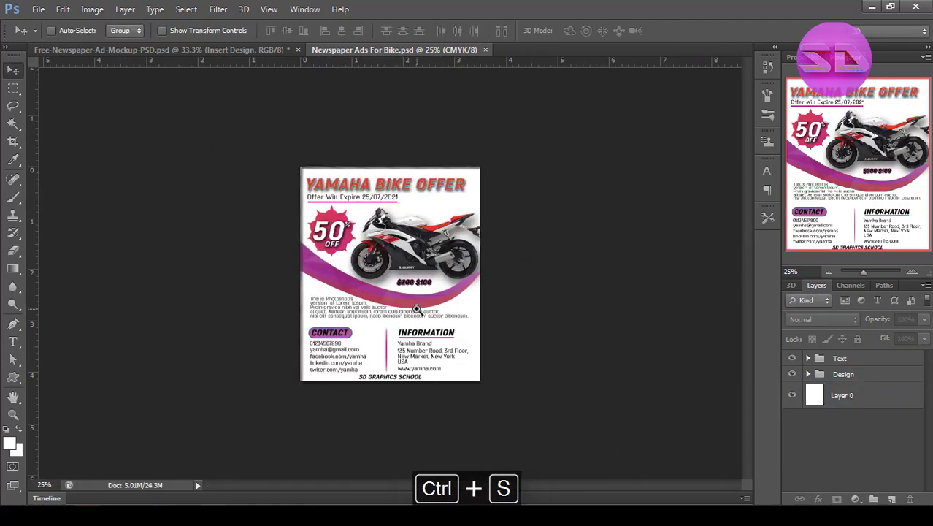
Copy the updated ad with its borders as a merged image and paste it into the mockup's Insert Design smart object.
{"action": "key", "text": "ctrl+a"}
{"action": "key", "text": "ctrl+shift+c"}
{"action": "left_click", "coordinate": [246, 55]}
{"action": "double_click", "coordinate": [820, 381]}
{"action": "left_click", "coordinate": [516, 241]}
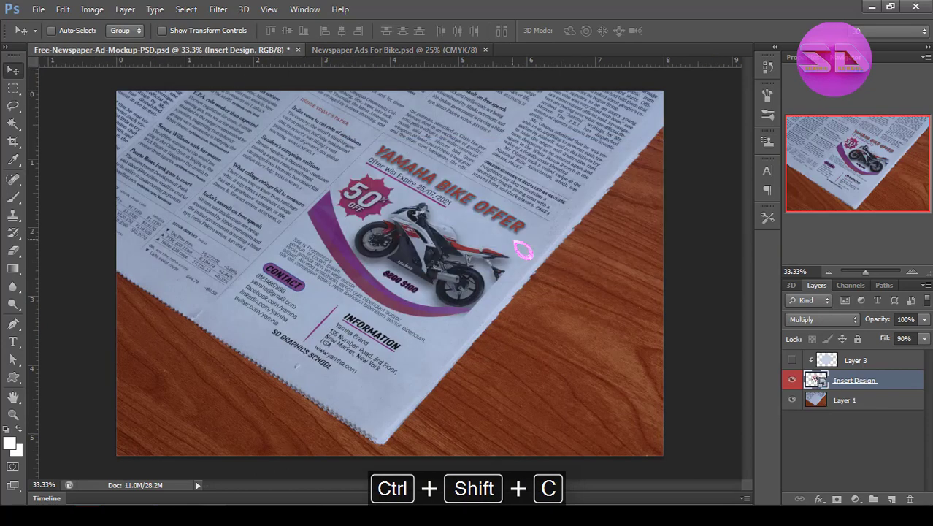
{"action": "key", "text": "ctrl+v"}
Scale the newly pasted bordered ad to about 195% so it fills the smart object canvas.
{"action": "key", "text": "ctrl+t"}
{"action": "left_click_drag", "start_coordinate": [451, 345], "coordinate": [510, 410]}
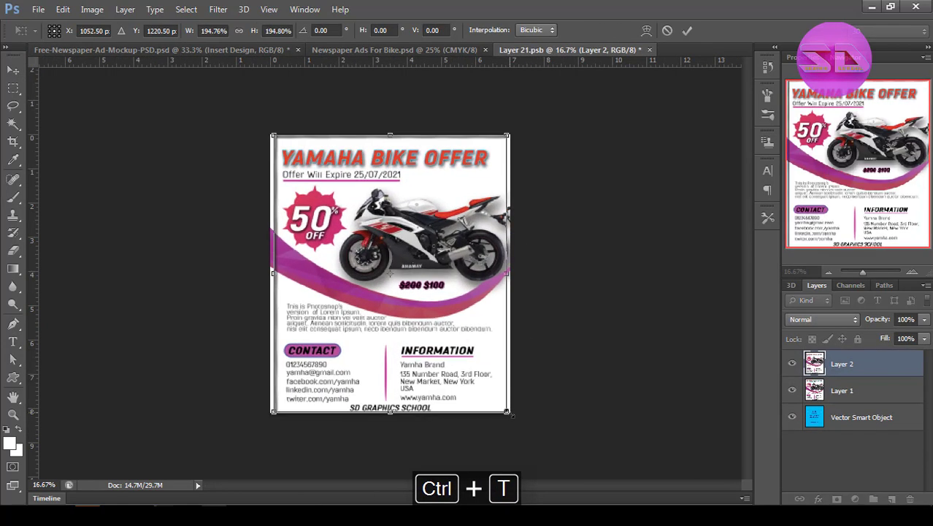
{"action": "key", "text": "Return"}
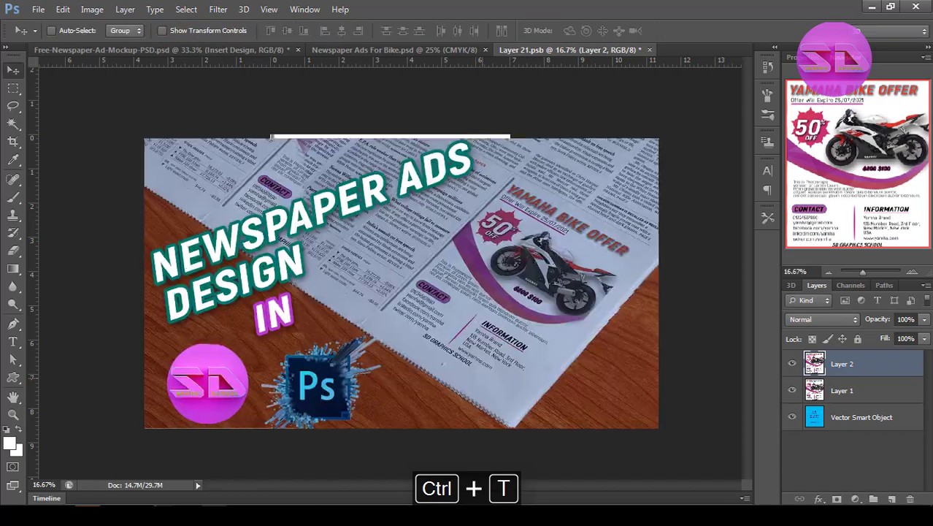